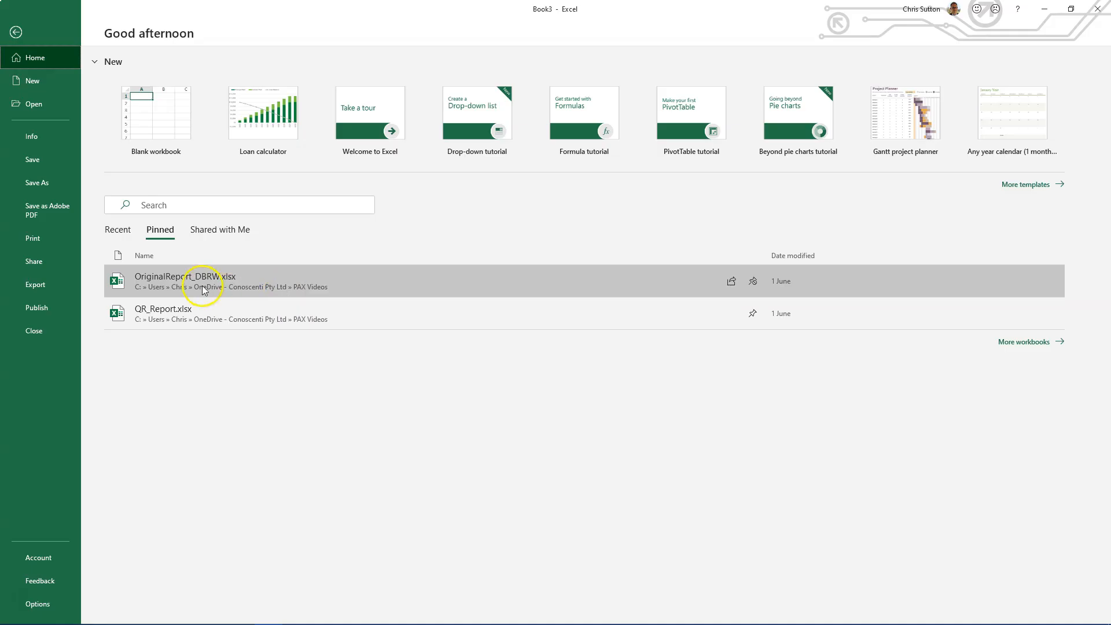
Step: Open OriginalReport_DBRW.xlsx and inspect the formulas for the month's Actual Total retail revenue and the Total retail cost percentage of sales
{"action": "left_click", "coordinate": [202, 283]}
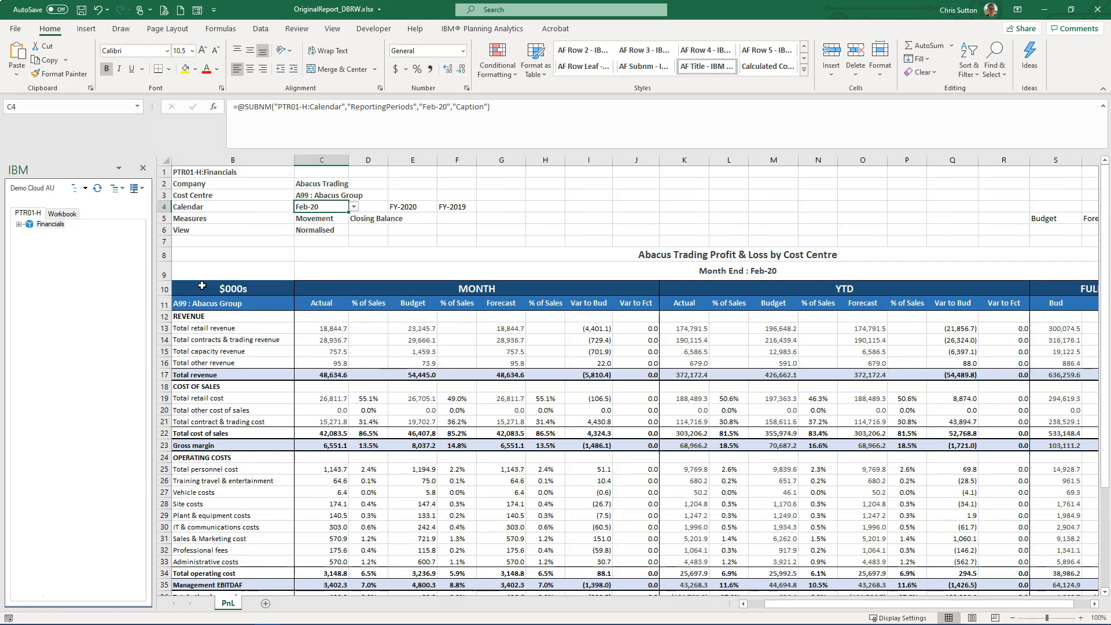
{"action": "left_click", "coordinate": [318, 328]}
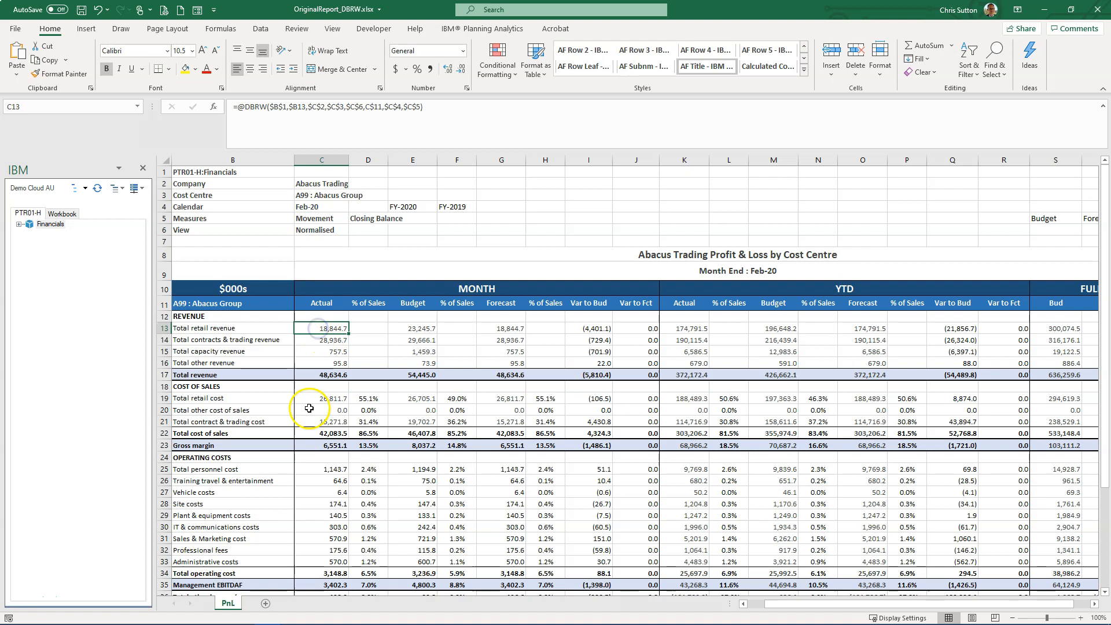
{"action": "left_click", "coordinate": [423, 110]}
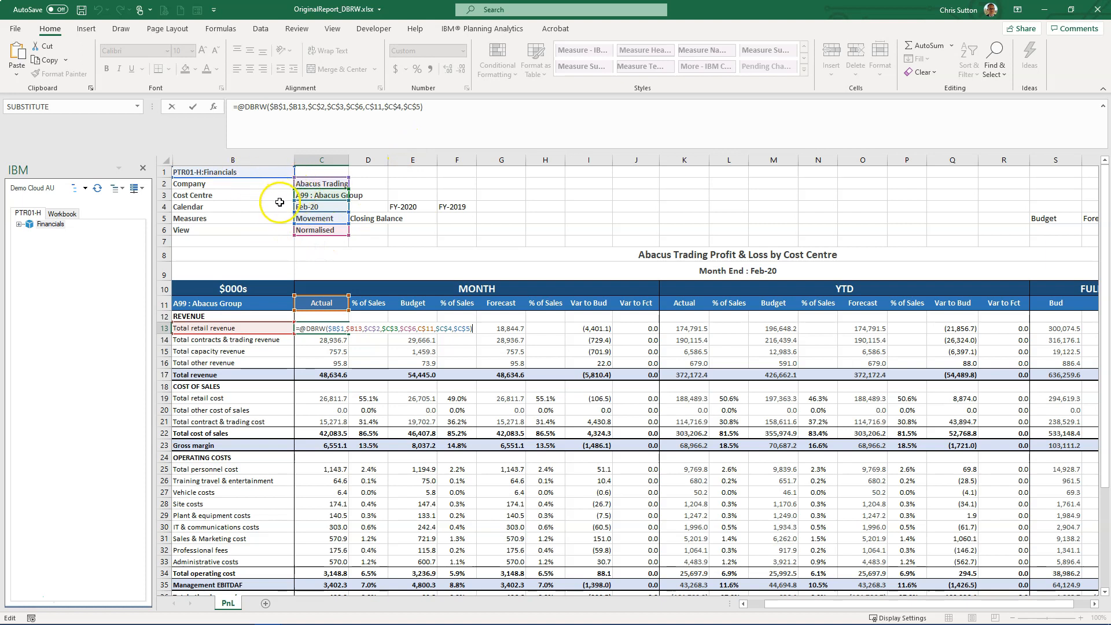
{"action": "left_click", "coordinate": [317, 257]}
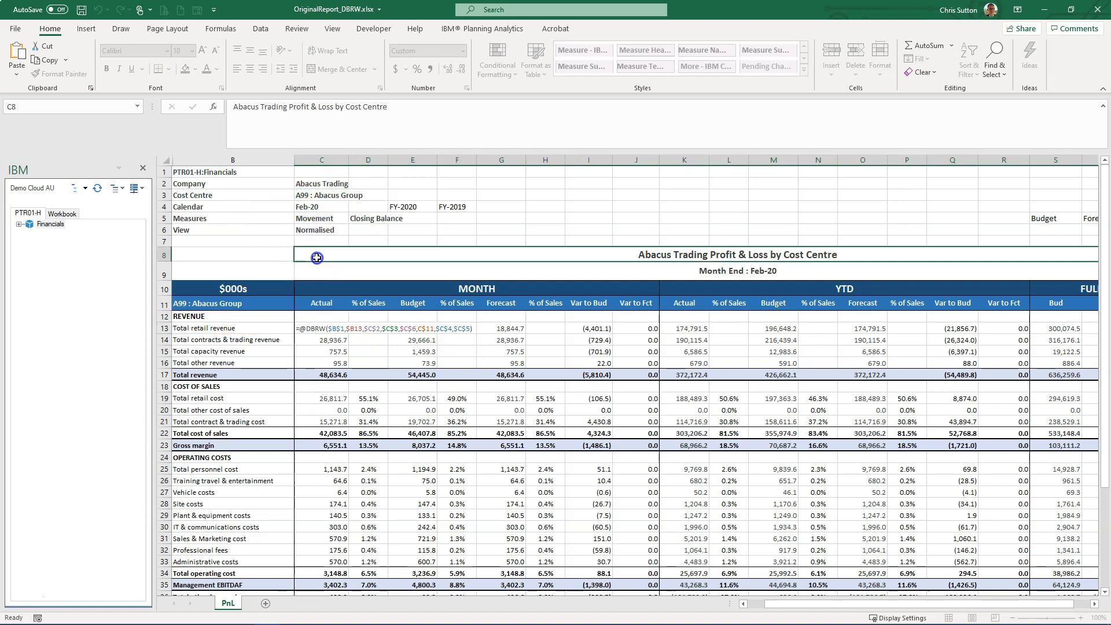
{"action": "left_click", "coordinate": [376, 400]}
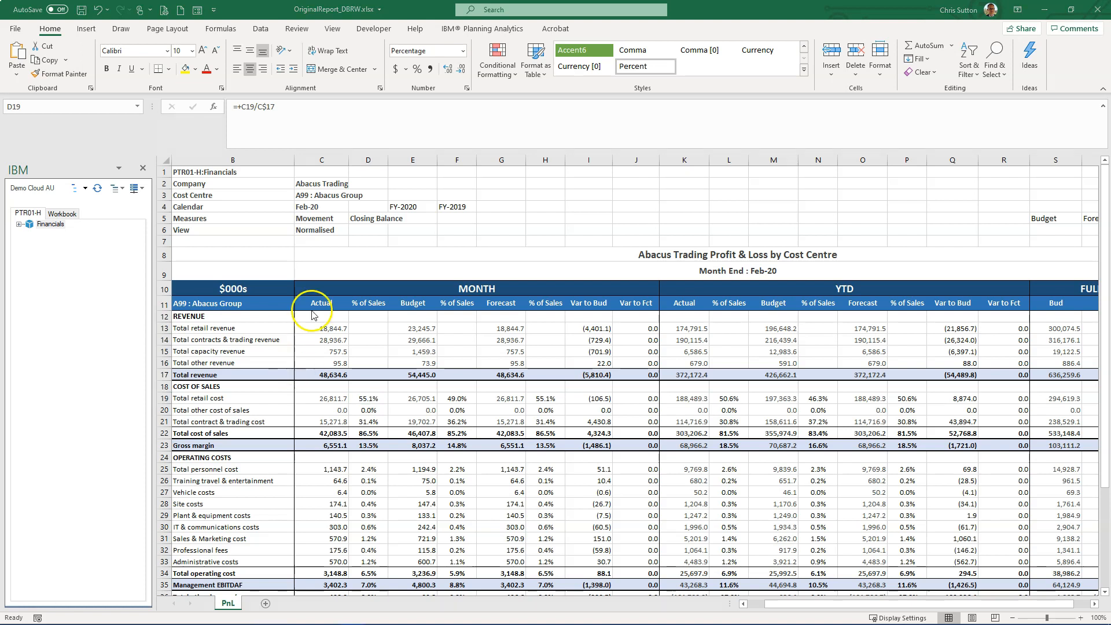
Step: Switch the report's Calendar period in C4 to Jan-20 and return it to Feb-20
{"action": "left_click", "coordinate": [336, 207]}
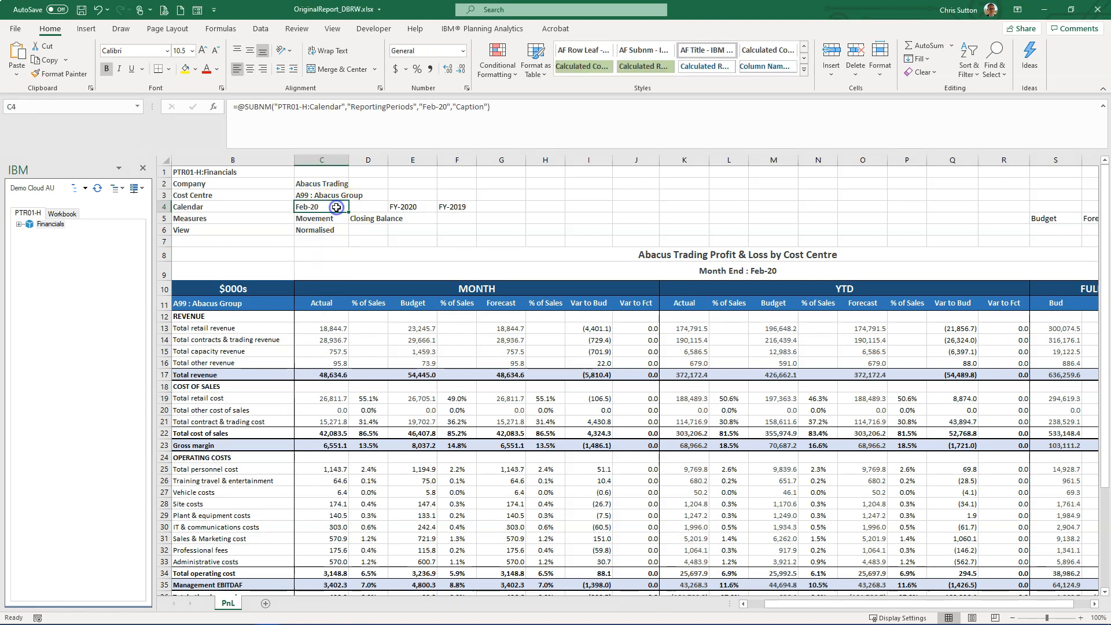
{"action": "left_click", "coordinate": [354, 207]}
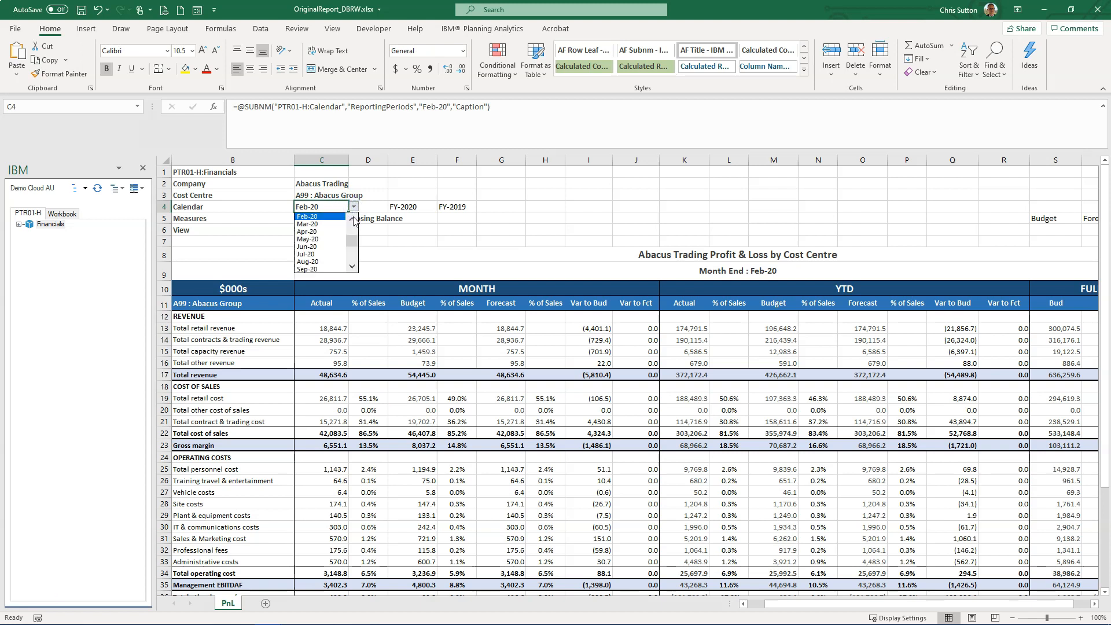
{"action": "left_click", "coordinate": [330, 222]}
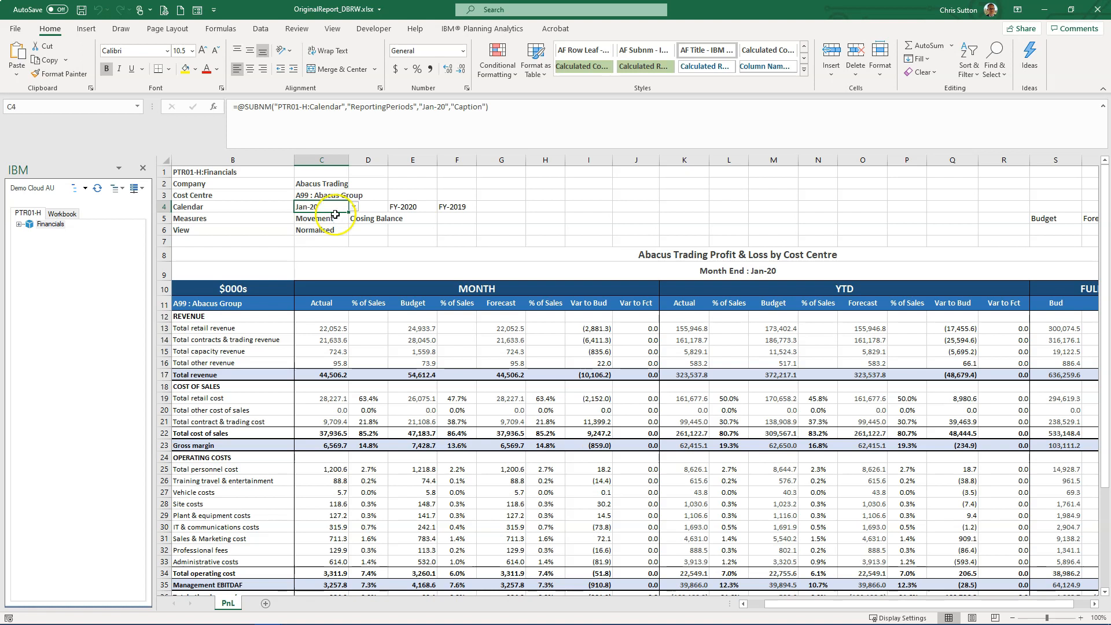
{"action": "left_click", "coordinate": [353, 208]}
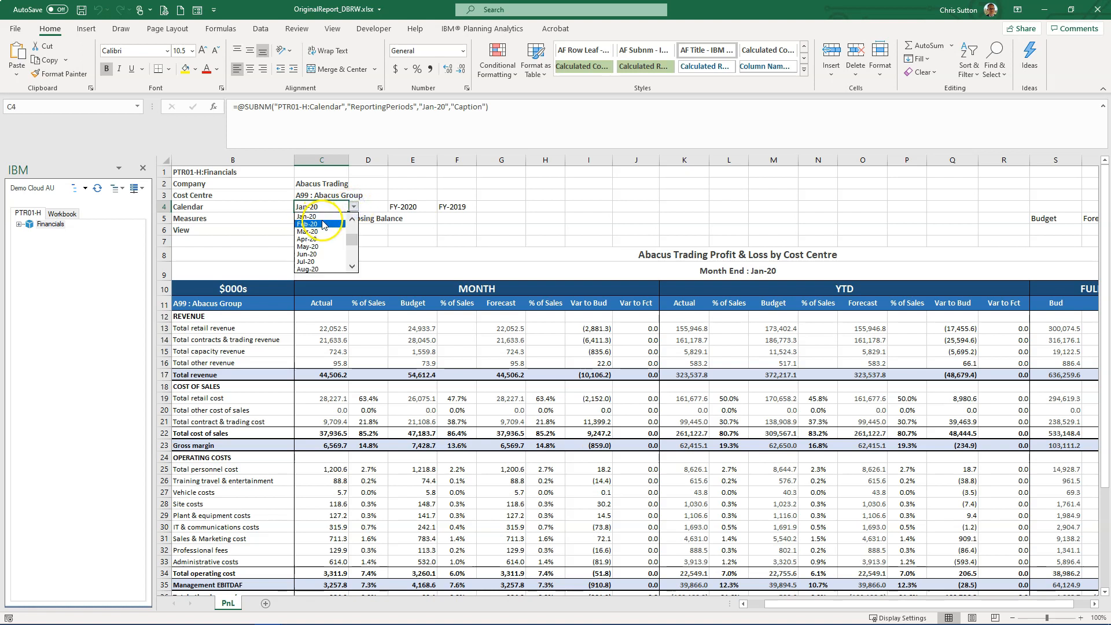
{"action": "left_click", "coordinate": [323, 224]}
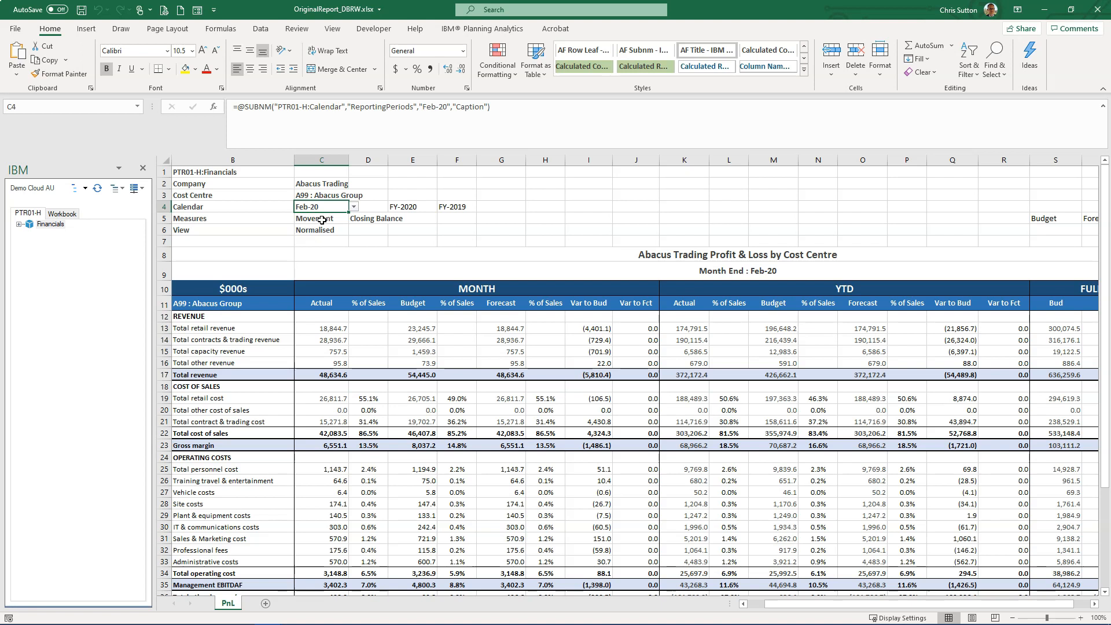
Step: Create a blank workbook and insert an exploration of the Default view from the Financials cube
{"action": "left_click", "coordinate": [181, 12]}
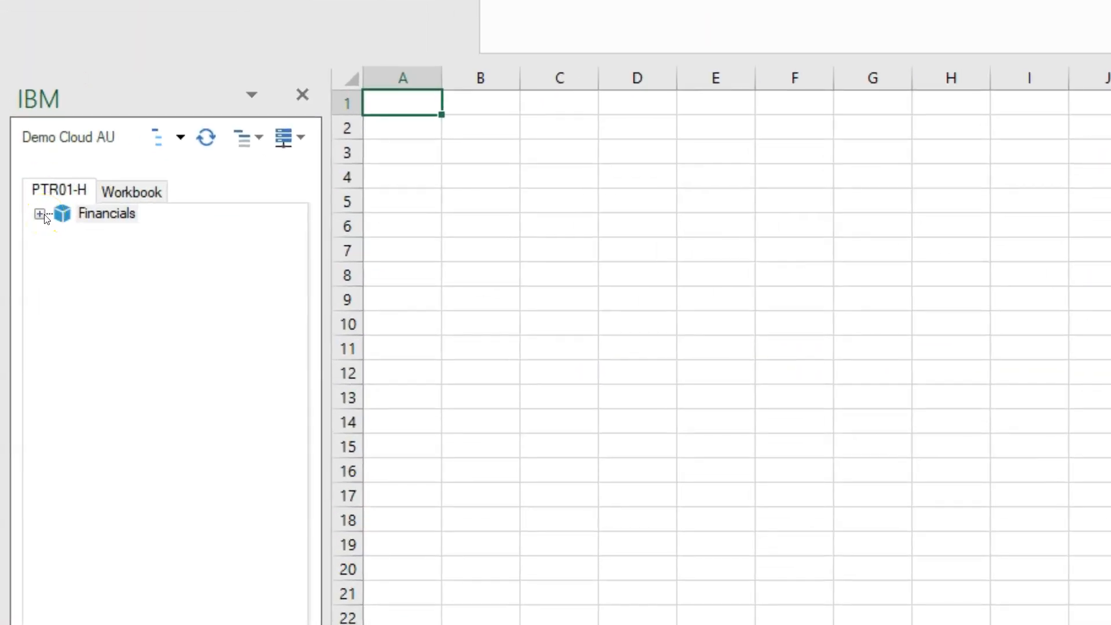
{"action": "left_click", "coordinate": [39, 214]}
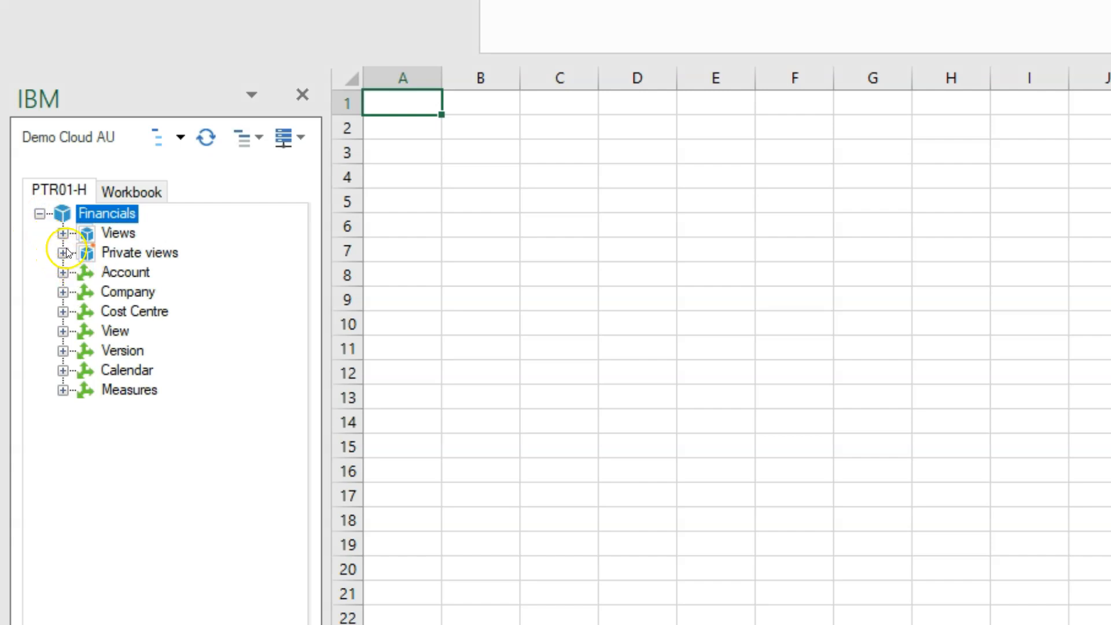
{"action": "left_click", "coordinate": [63, 234]}
{"action": "left_click", "coordinate": [163, 253]}
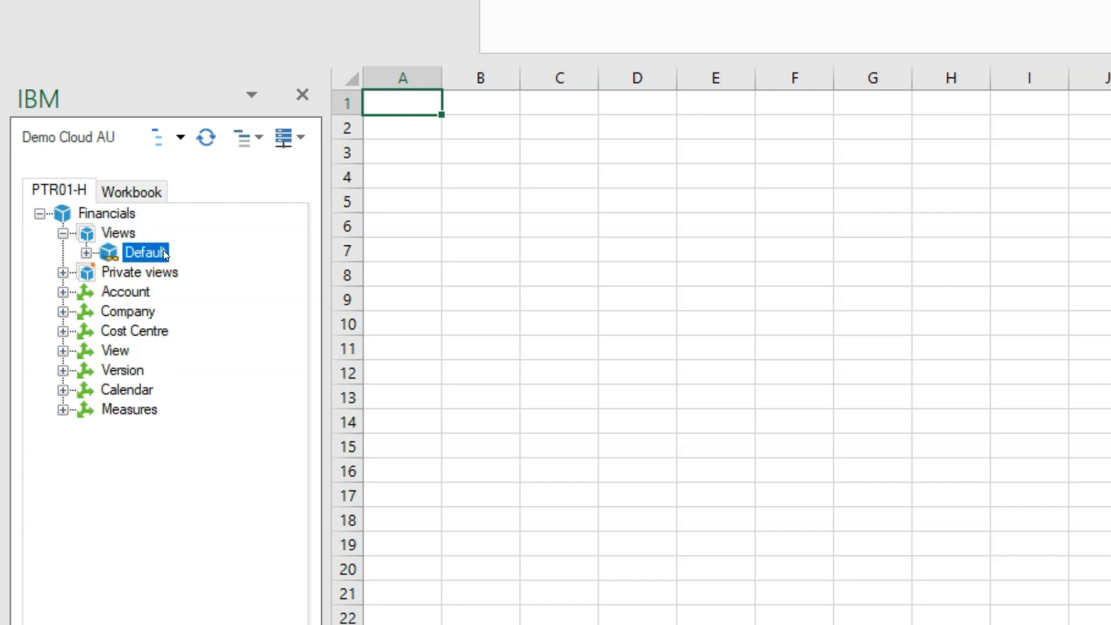
{"action": "right_click", "coordinate": [165, 254]}
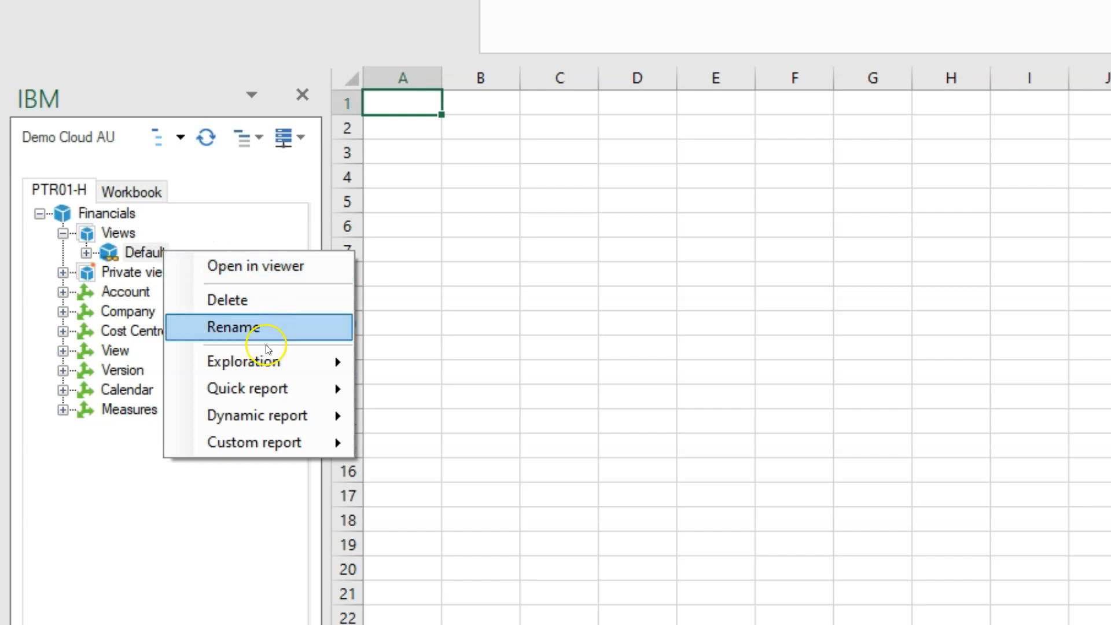
{"action": "mouse_move", "coordinate": [265, 361]}
{"action": "left_click", "coordinate": [440, 363]}
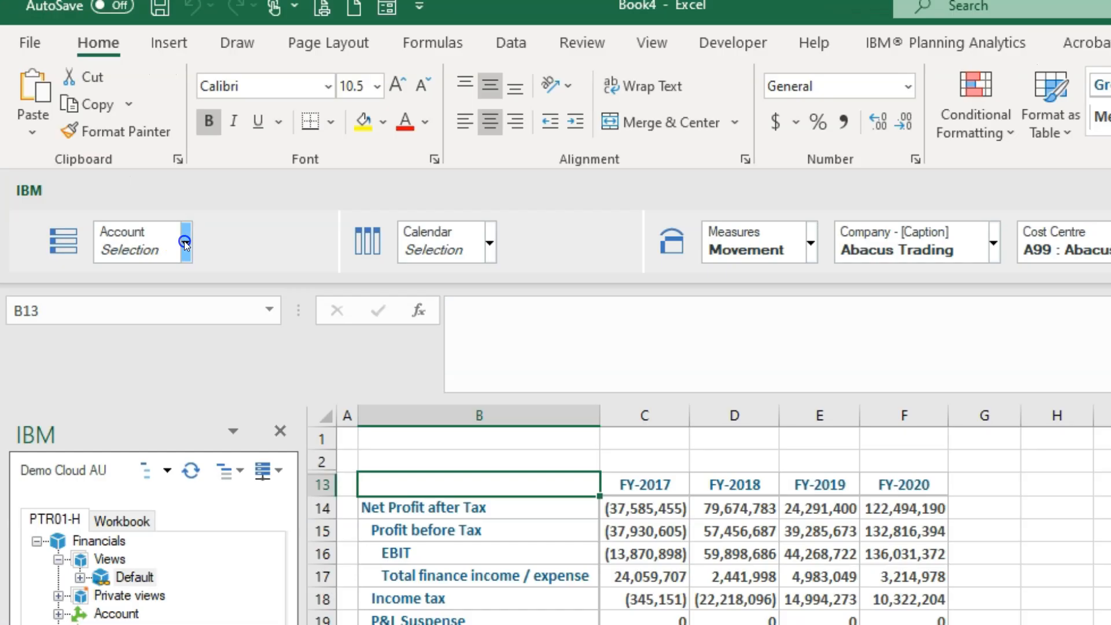
Step: Replace the exploration's Account row members with the SummaryPnL set and apply it
{"action": "left_click", "coordinate": [94, 130]}
{"action": "left_click", "coordinate": [91, 170]}
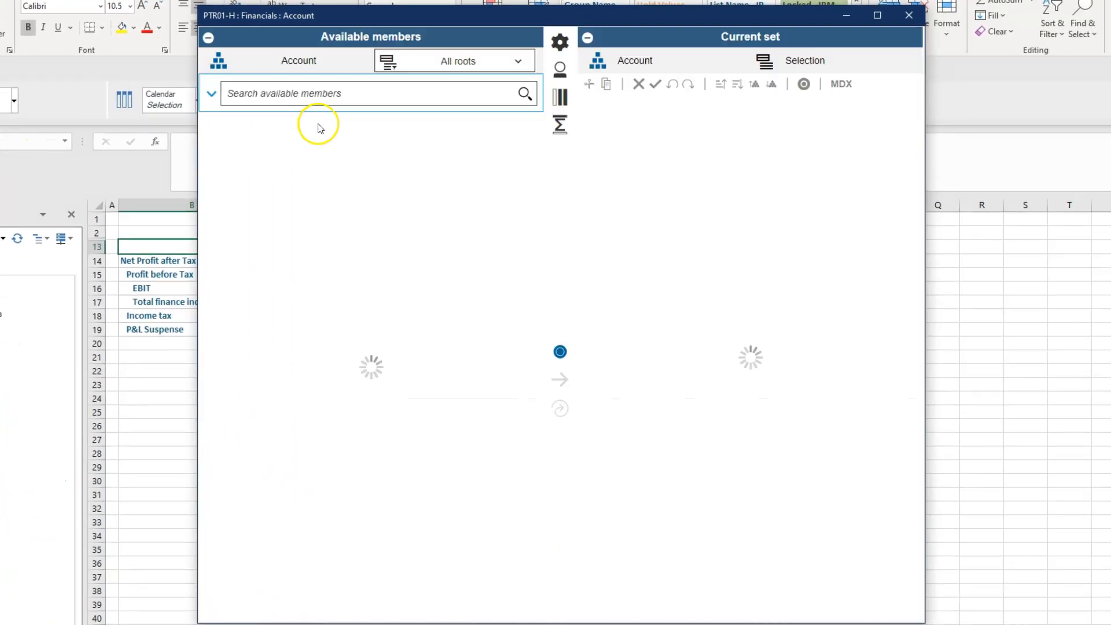
{"action": "left_click", "coordinate": [519, 63]}
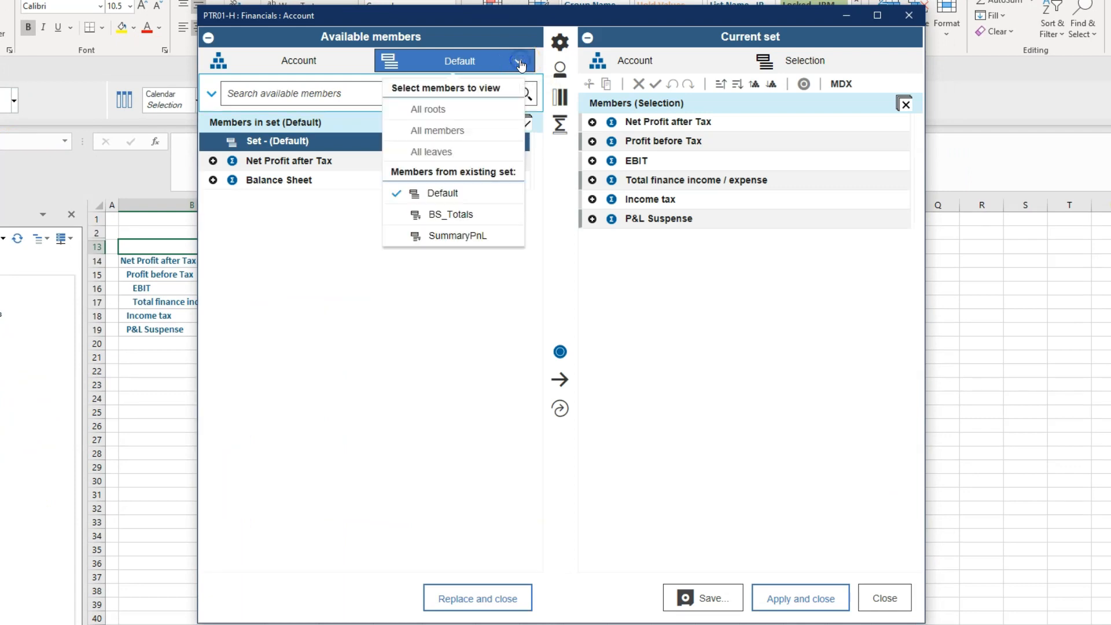
{"action": "left_click", "coordinate": [454, 236]}
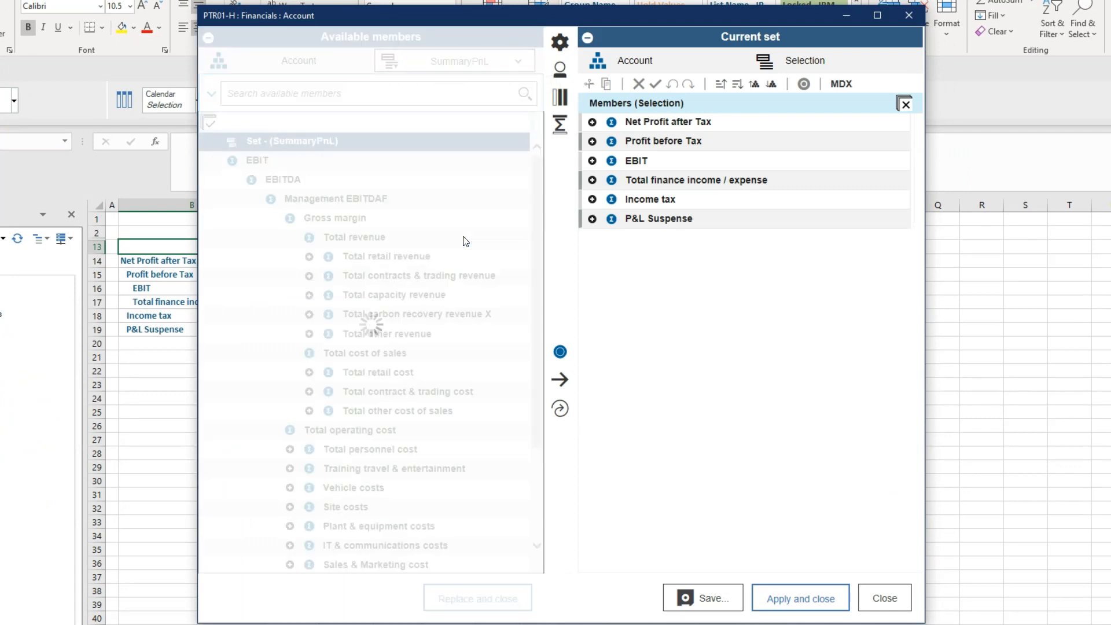
{"action": "left_click", "coordinate": [559, 382]}
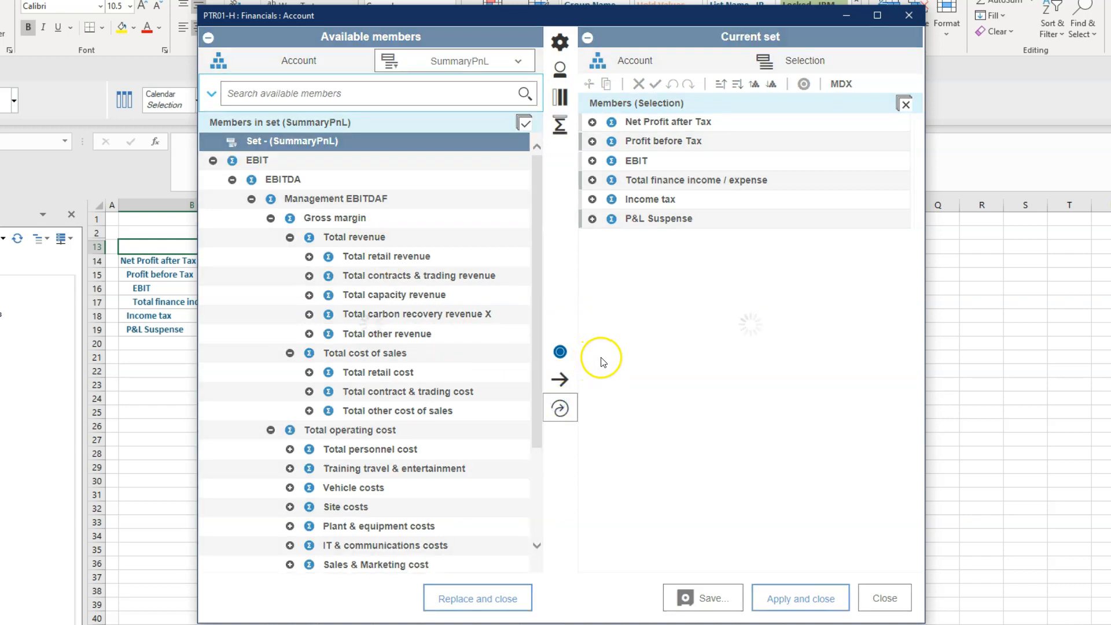
{"action": "left_click", "coordinate": [803, 601]}
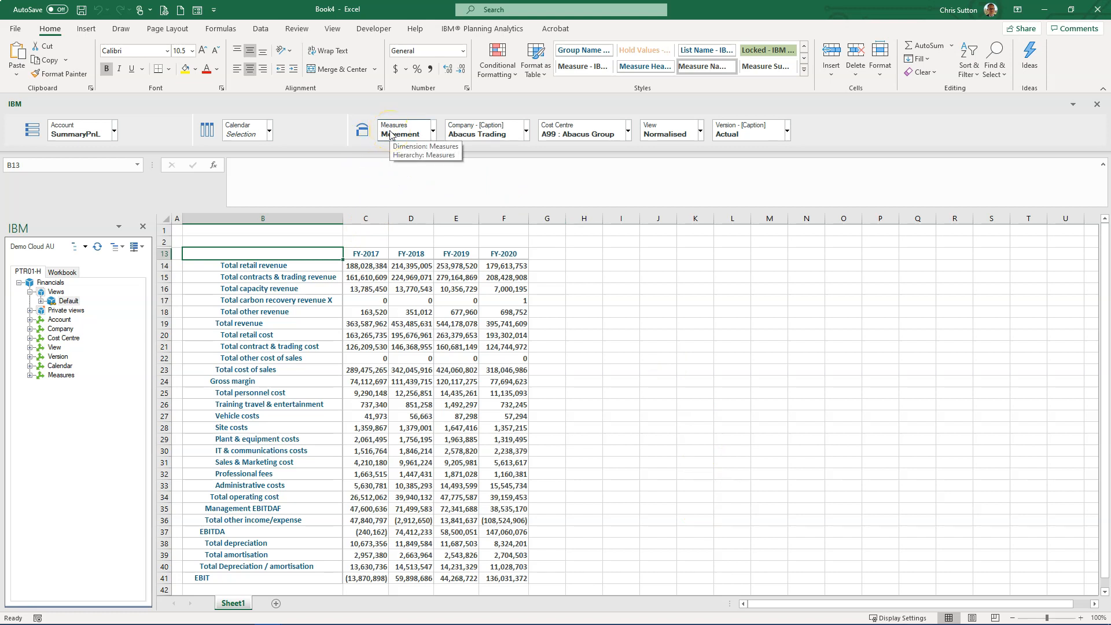
Step: Move the Measures and Version dimensions from the context to the columns, nested after Calendar
{"action": "left_click_drag", "start_coordinate": [394, 133], "coordinate": [291, 132]}
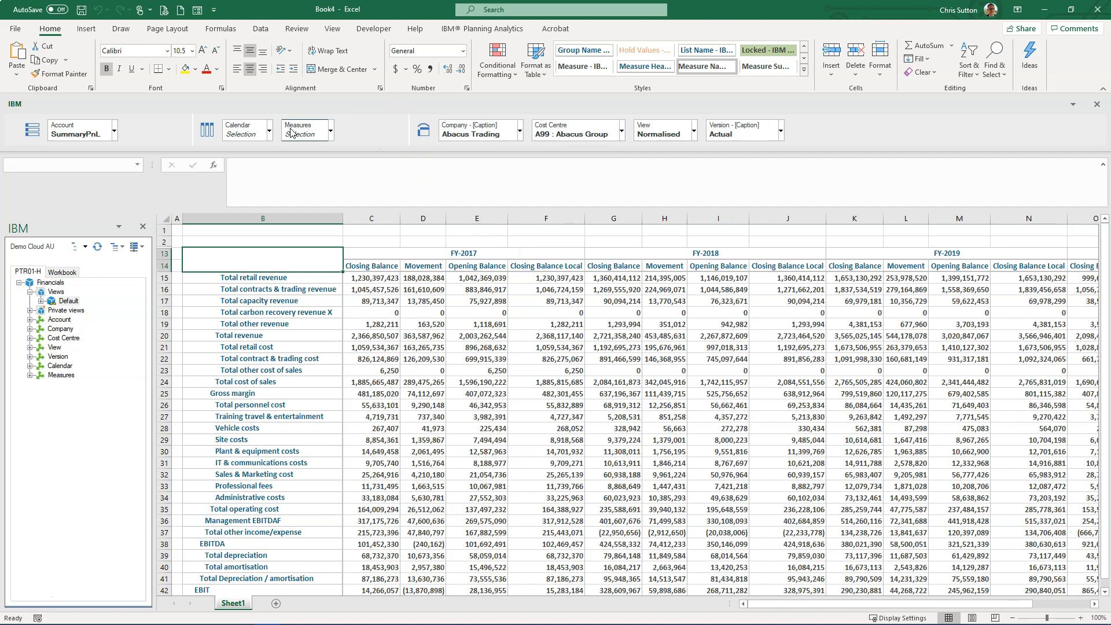
{"action": "left_click_drag", "start_coordinate": [713, 134], "coordinate": [343, 137]}
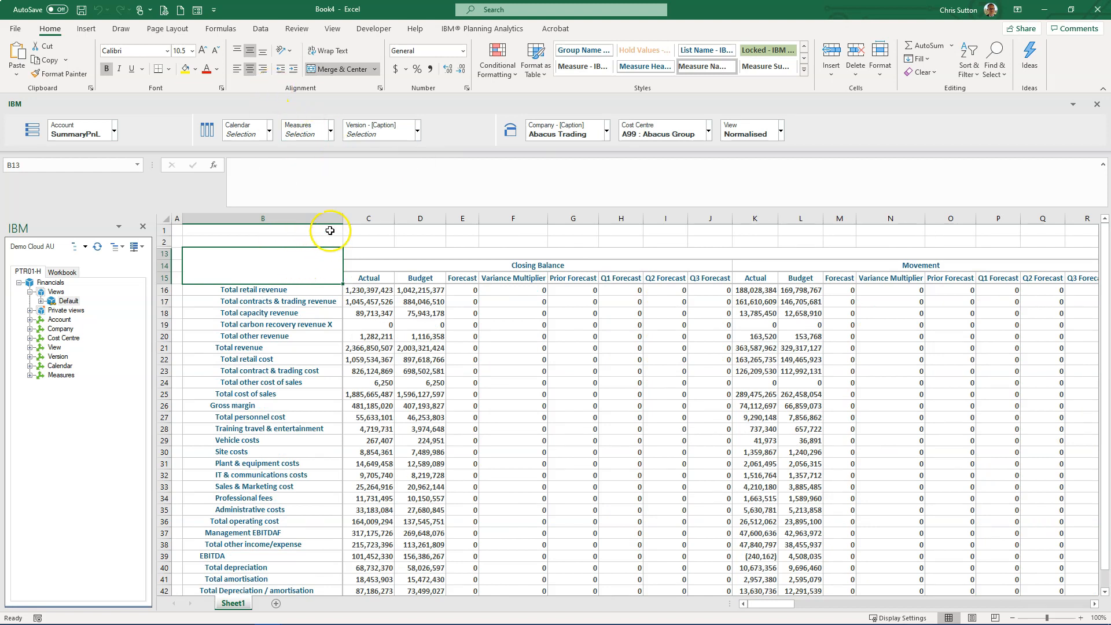
Step: Edit the Calendar column set and replace its current members with FY-2020
{"action": "left_click", "coordinate": [269, 132]}
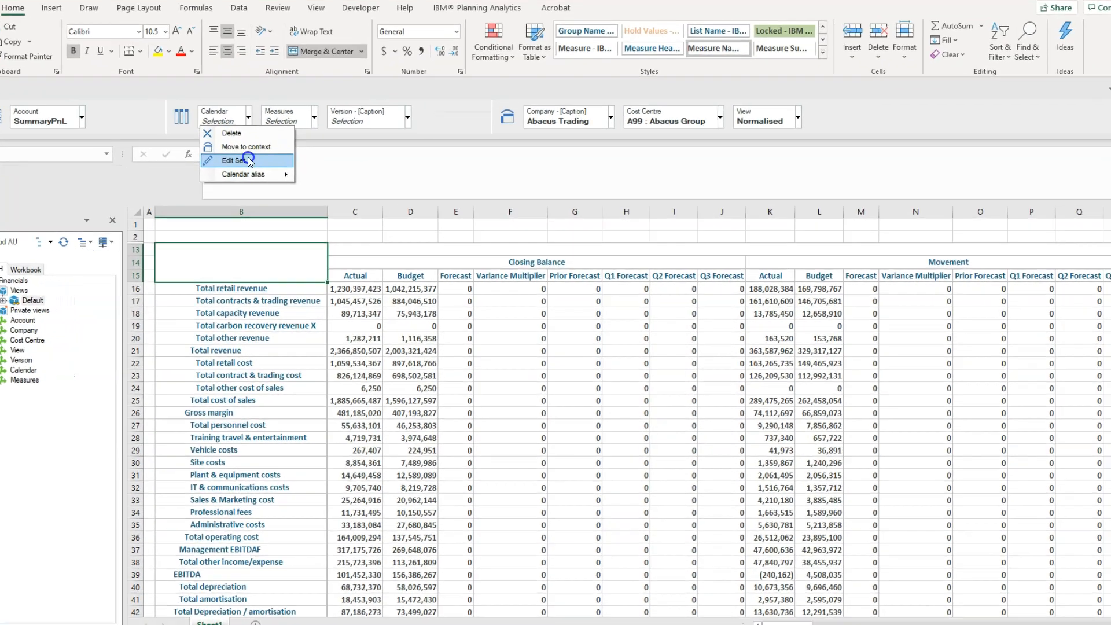
{"action": "left_click", "coordinate": [270, 172]}
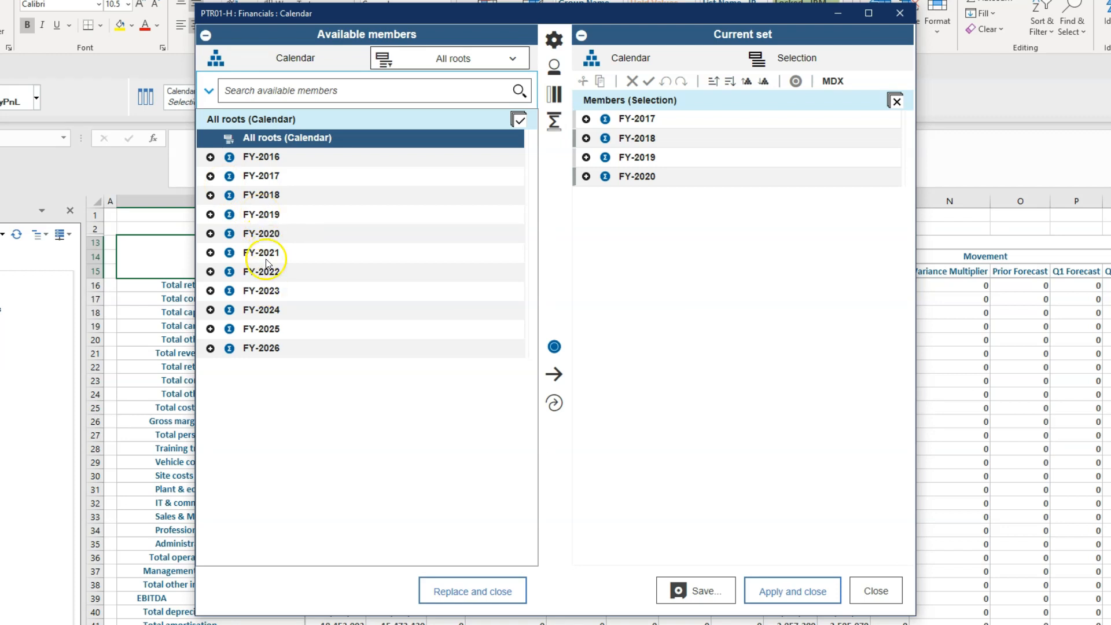
{"action": "left_click", "coordinate": [261, 234]}
{"action": "left_click", "coordinate": [556, 402]}
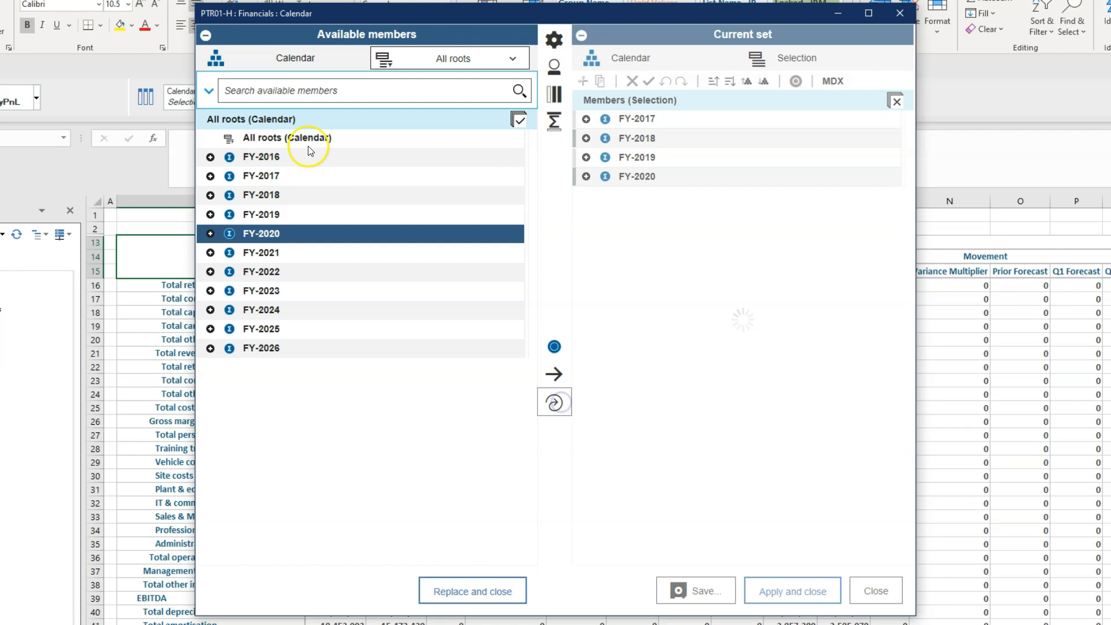
Step: Search all Calendar members for "dec" and add Dec-19 to the current set
{"action": "left_click", "coordinate": [432, 58]}
{"action": "left_click", "coordinate": [420, 126]}
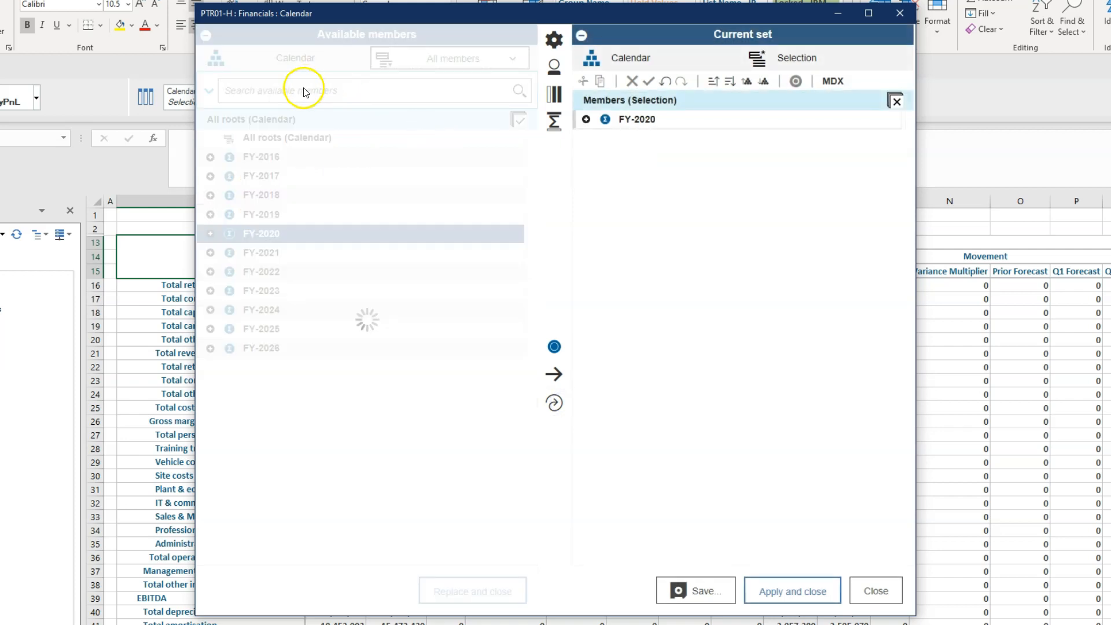
{"action": "left_click", "coordinate": [283, 97]}
{"action": "type", "text": "dec"}
{"action": "key", "text": "Return"}
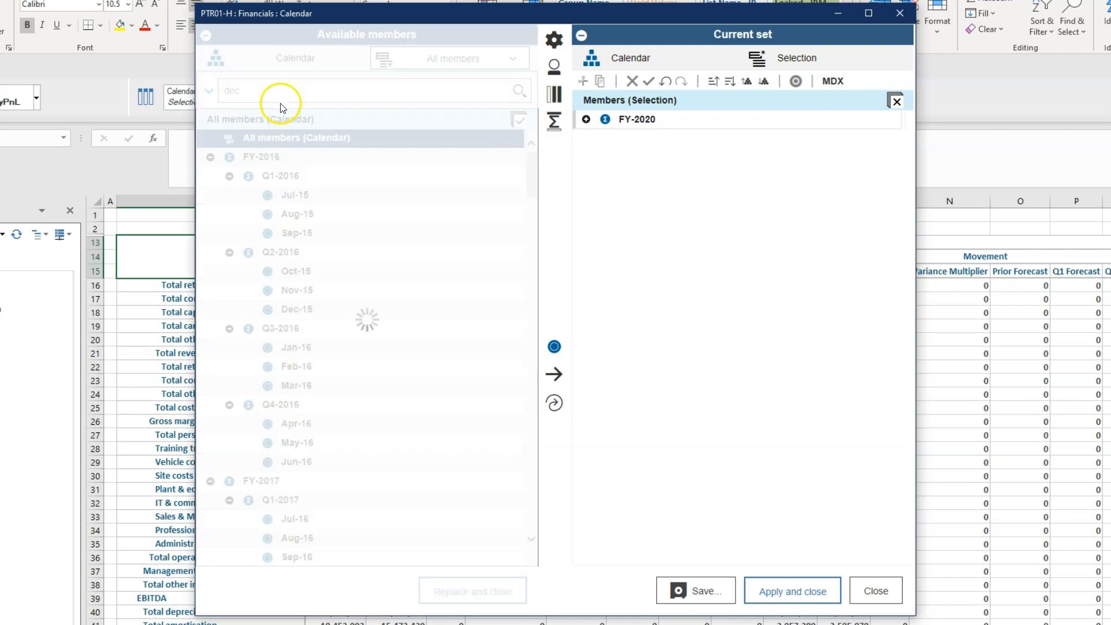
{"action": "left_click", "coordinate": [269, 234]}
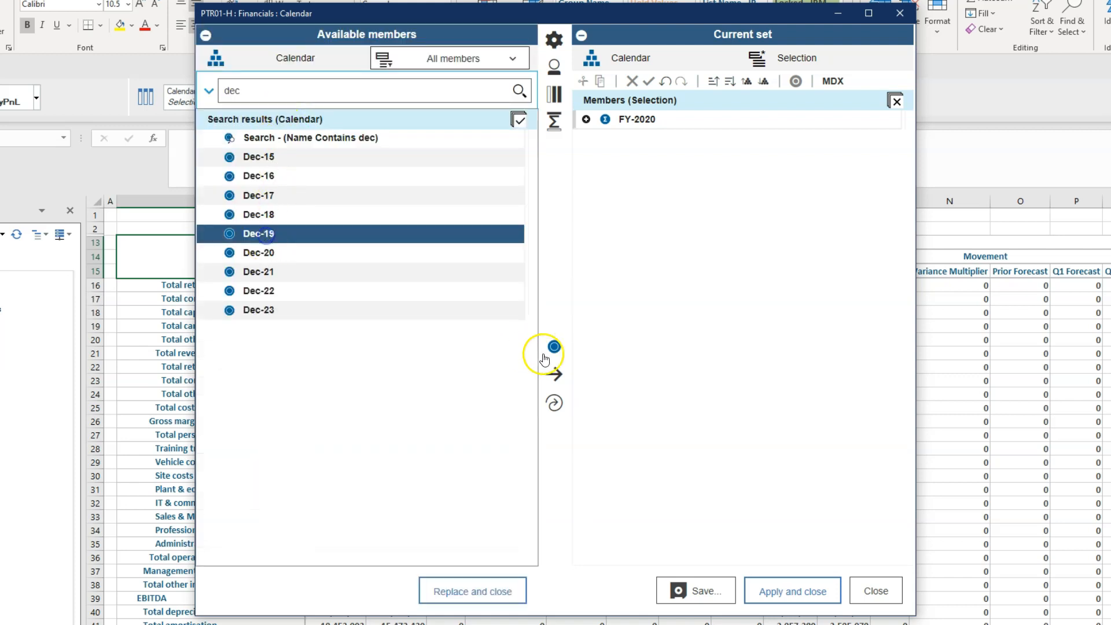
{"action": "left_click", "coordinate": [553, 375]}
Step: Move Dec-19 above FY-2020 in the Calendar set and apply the set to the exploration
{"action": "left_click", "coordinate": [654, 142]}
{"action": "right_click", "coordinate": [657, 148]}
{"action": "left_click", "coordinate": [691, 215]}
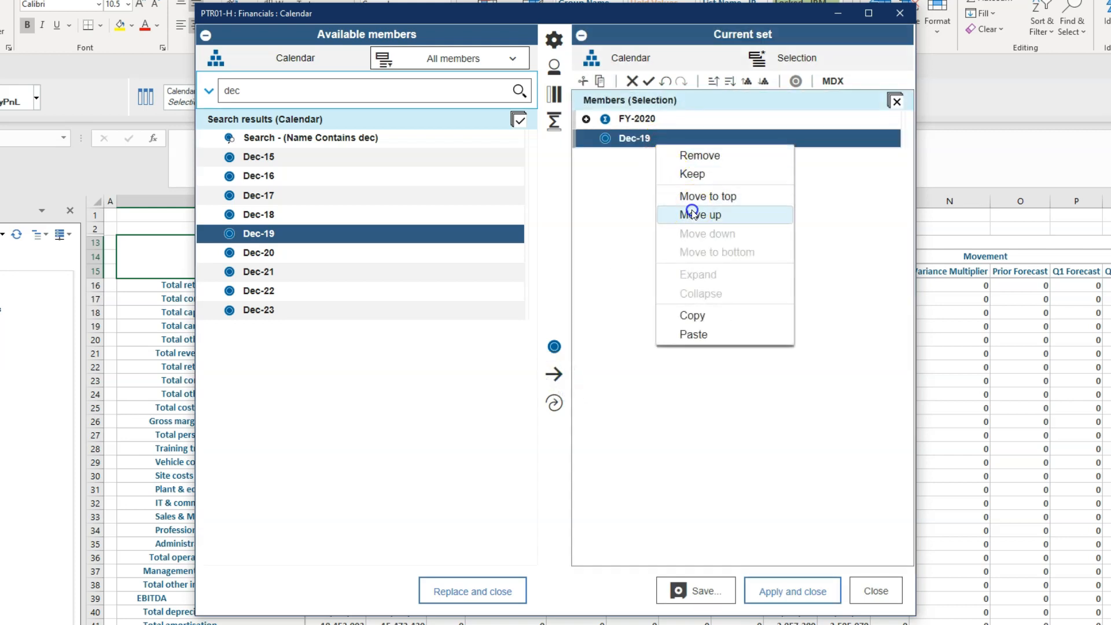
{"action": "left_click", "coordinate": [784, 589]}
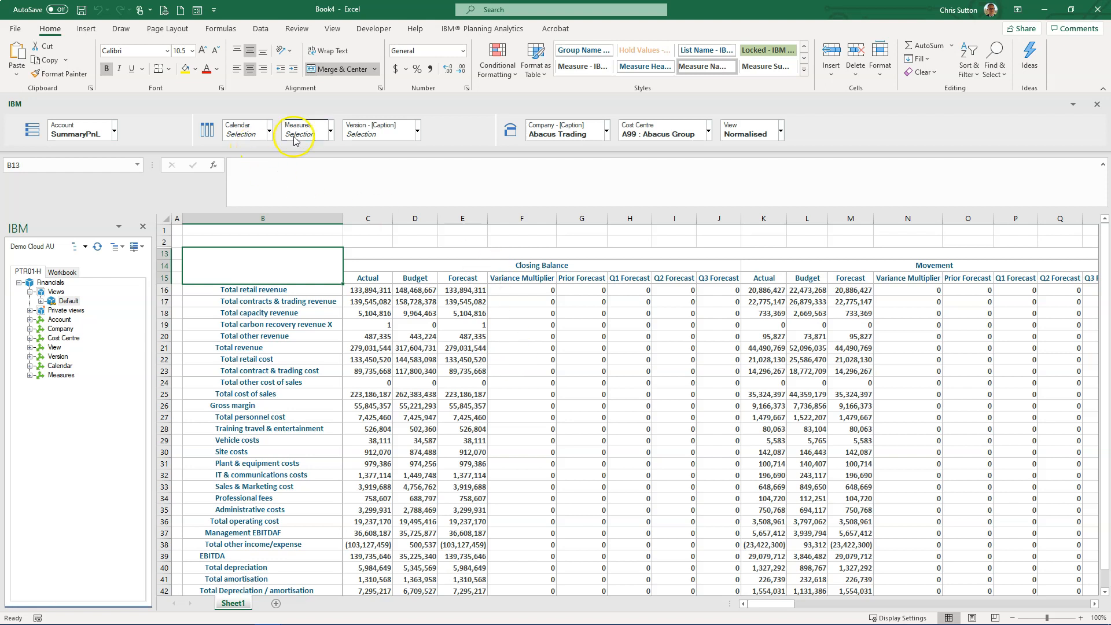
Step: Edit the Measures column set to keep only Movement and Closing Balance, and apply it to the exploration
{"action": "left_click", "coordinate": [332, 133]}
{"action": "left_click", "coordinate": [317, 173]}
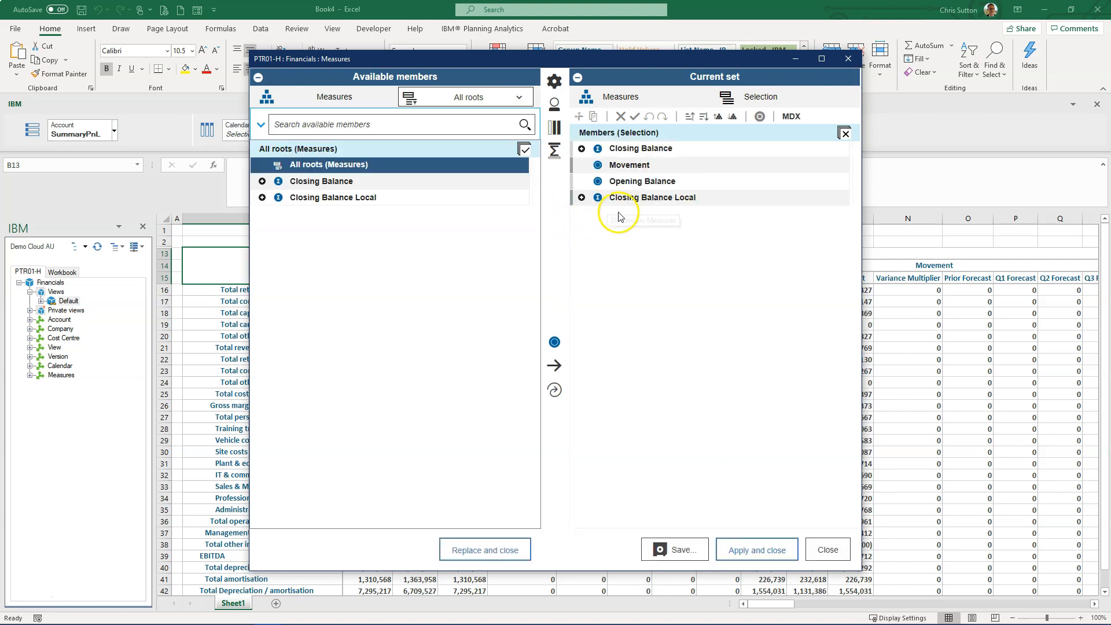
{"action": "left_click", "coordinate": [629, 165]}
{"action": "left_click", "coordinate": [629, 155], "text": "ctrl"}
{"action": "right_click", "coordinate": [628, 155]}
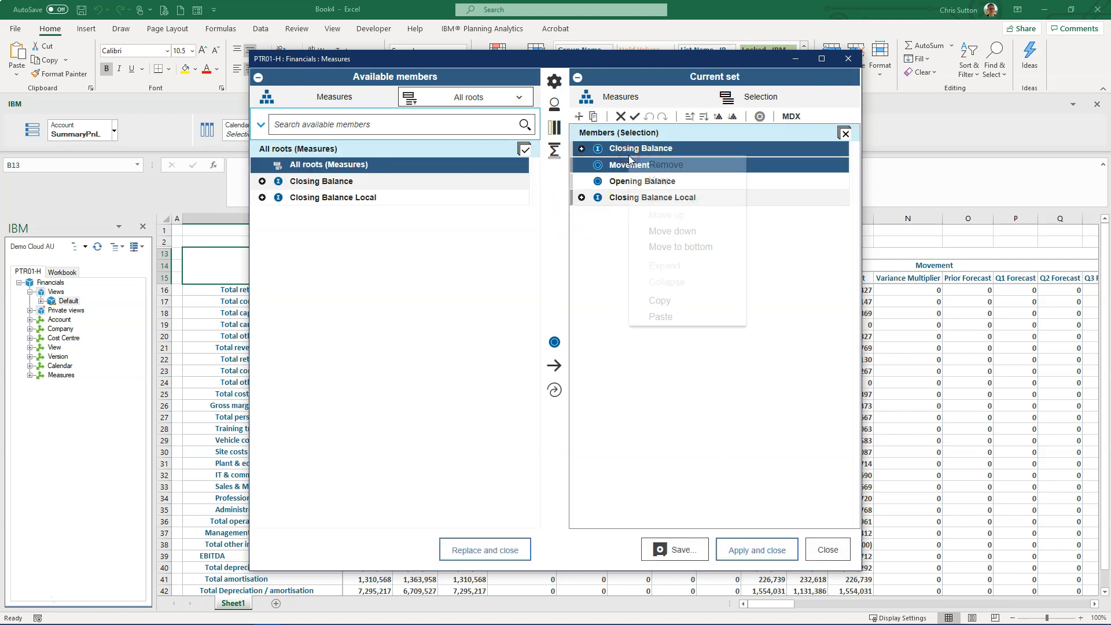
{"action": "left_click", "coordinate": [661, 180]}
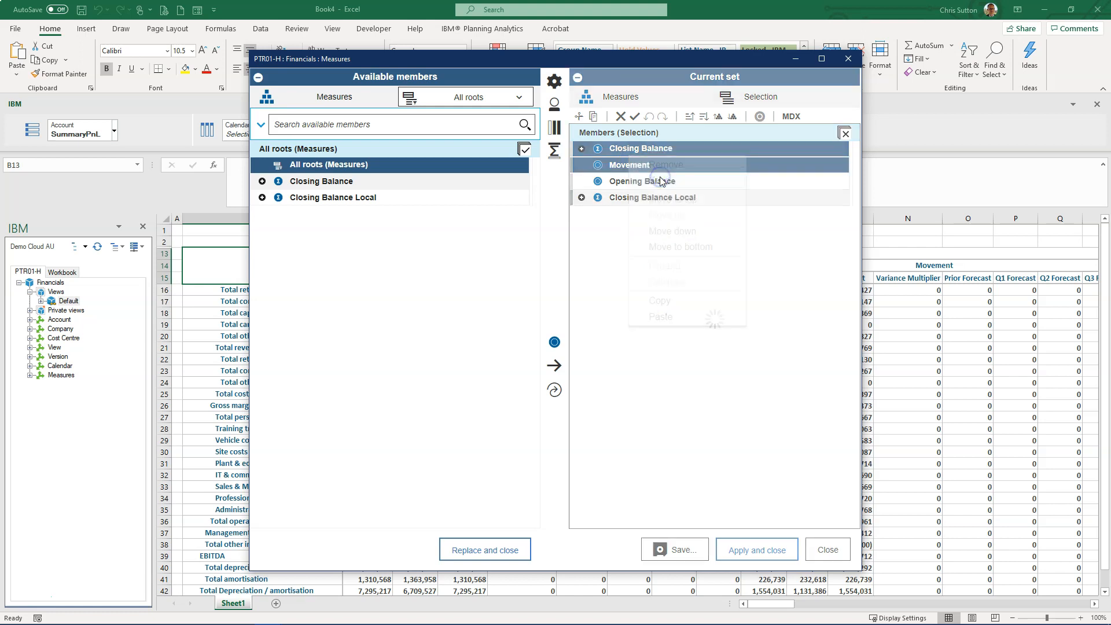
{"action": "left_click", "coordinate": [746, 549]}
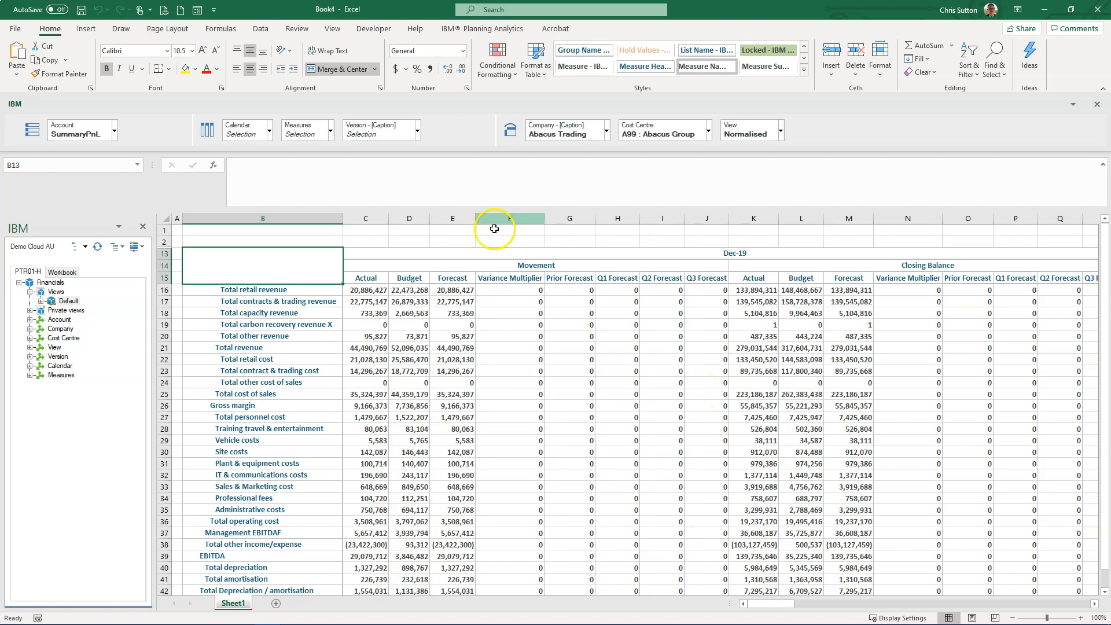
Step: Replace the members of the Version column set with Actual, Budget and Forecast only
{"action": "left_click", "coordinate": [418, 137]}
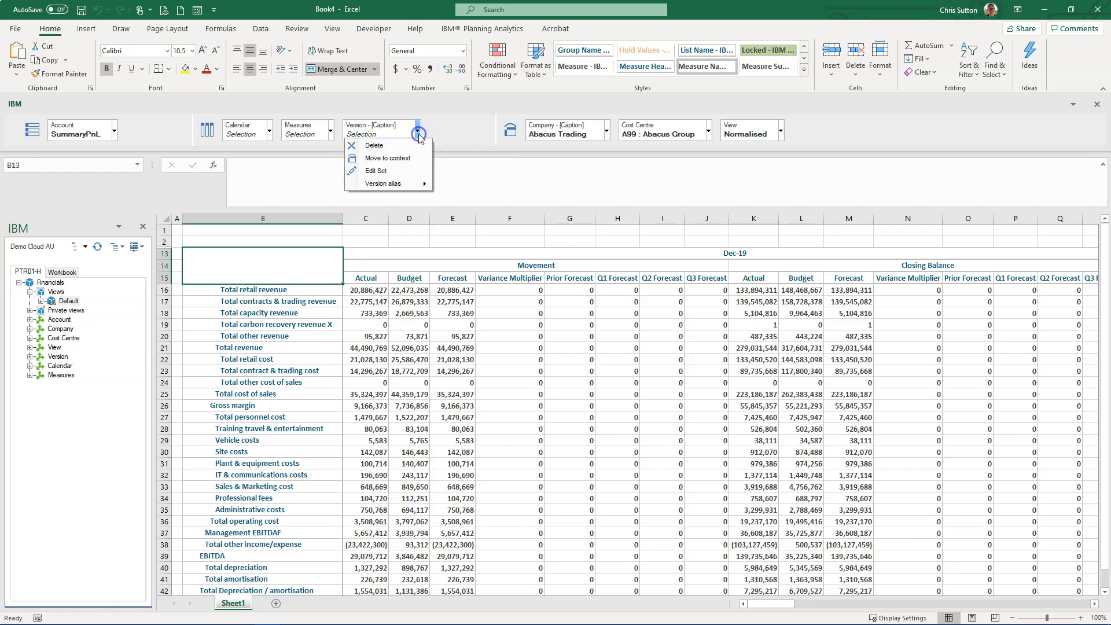
{"action": "left_click", "coordinate": [398, 171]}
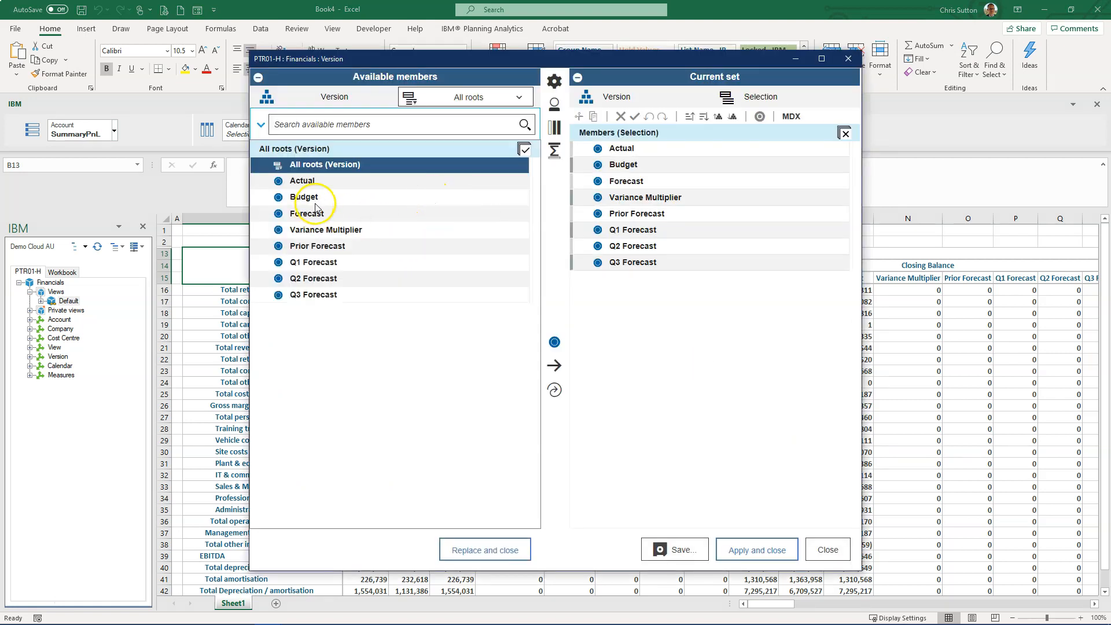
{"action": "left_click", "coordinate": [313, 182]}
{"action": "left_click", "coordinate": [318, 198], "text": "shift"}
{"action": "left_click", "coordinate": [325, 214], "text": "shift"}
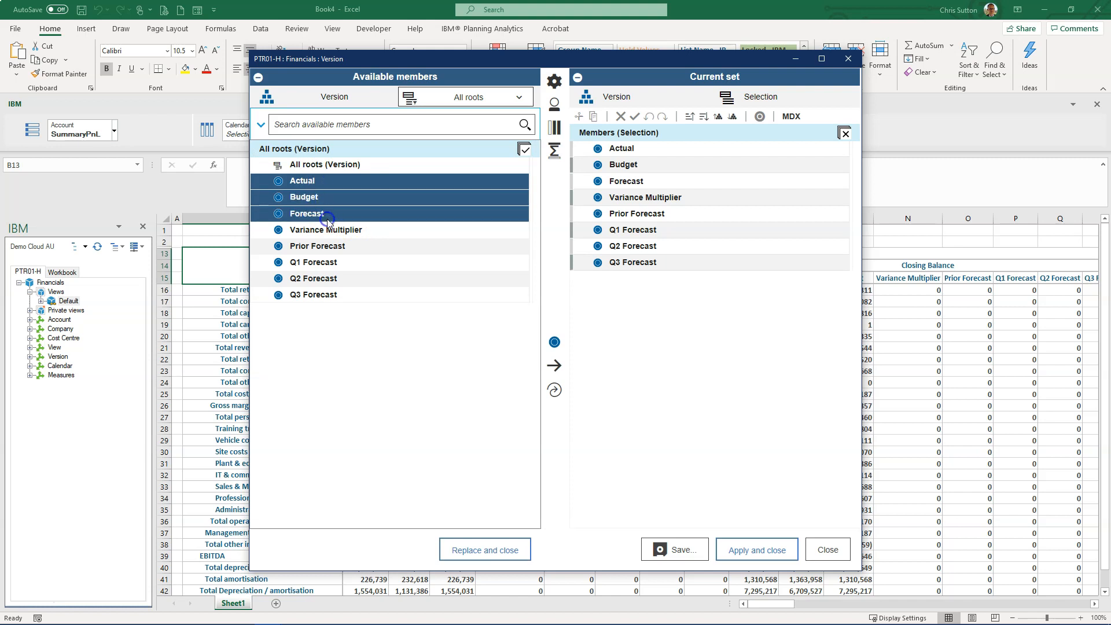
{"action": "left_click", "coordinate": [466, 546]}
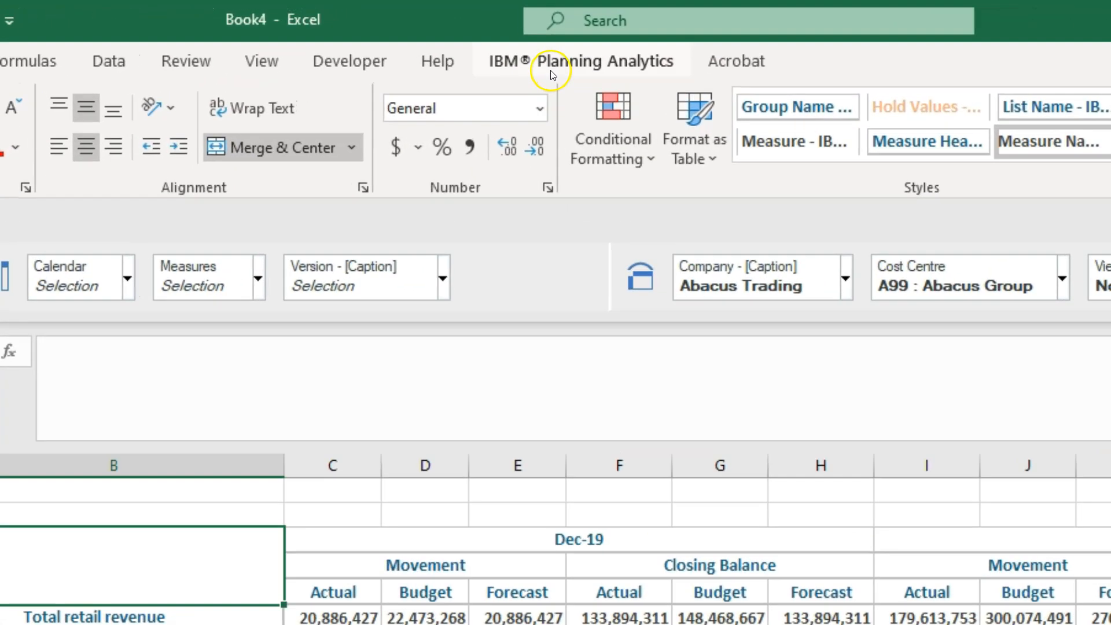
Step: Convert the exploration to a Quick Report on a new sheet
{"action": "left_click", "coordinate": [551, 69]}
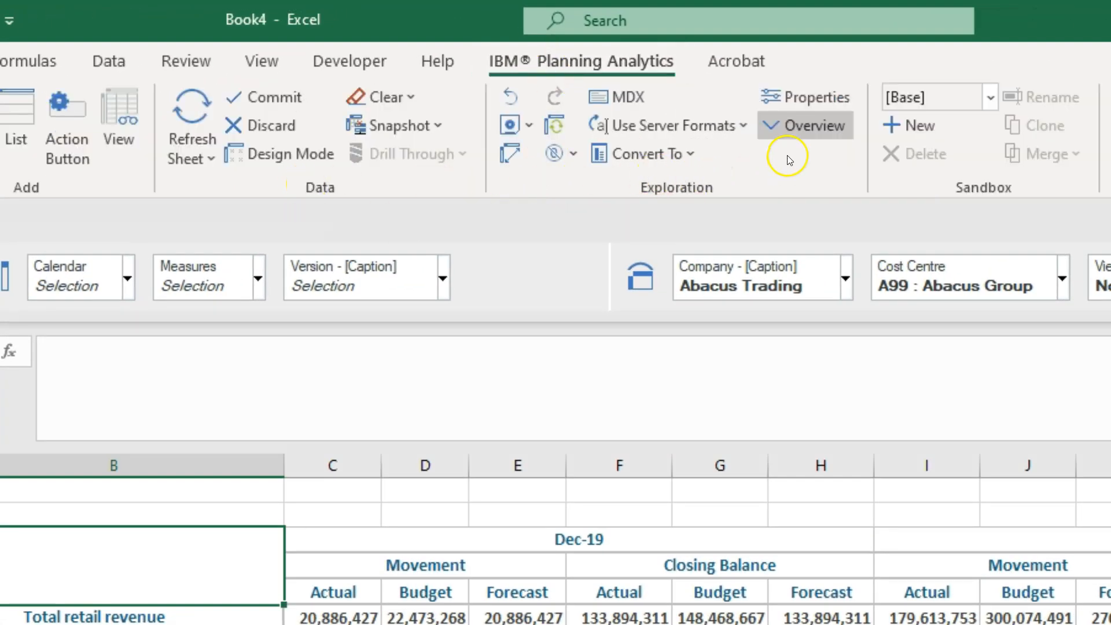
{"action": "left_click", "coordinate": [699, 154]}
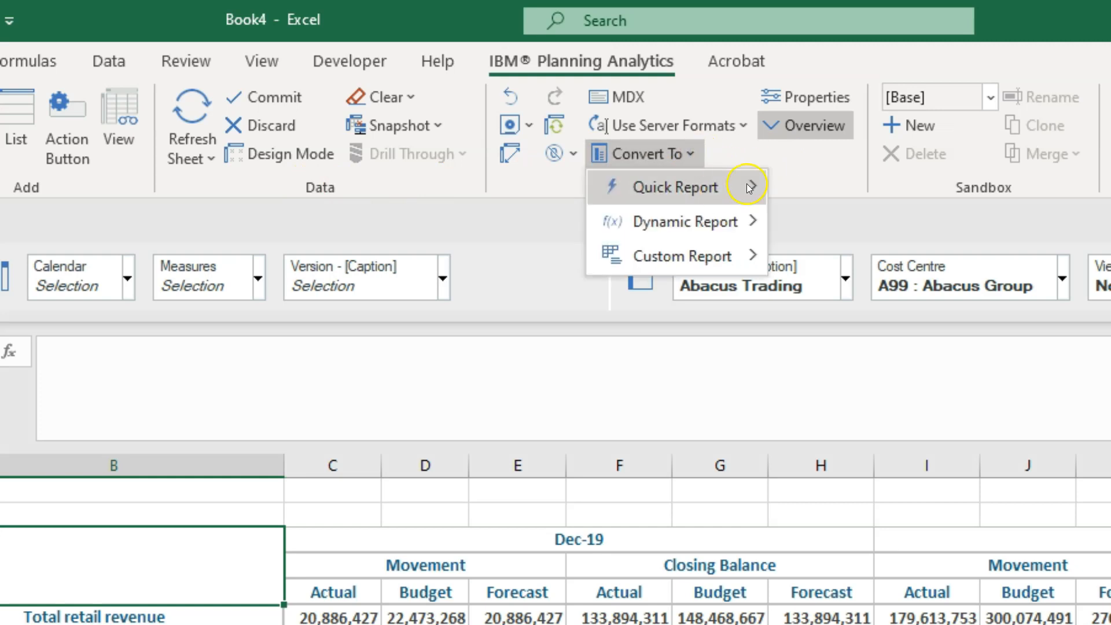
{"action": "mouse_move", "coordinate": [747, 182]}
{"action": "left_click", "coordinate": [855, 226]}
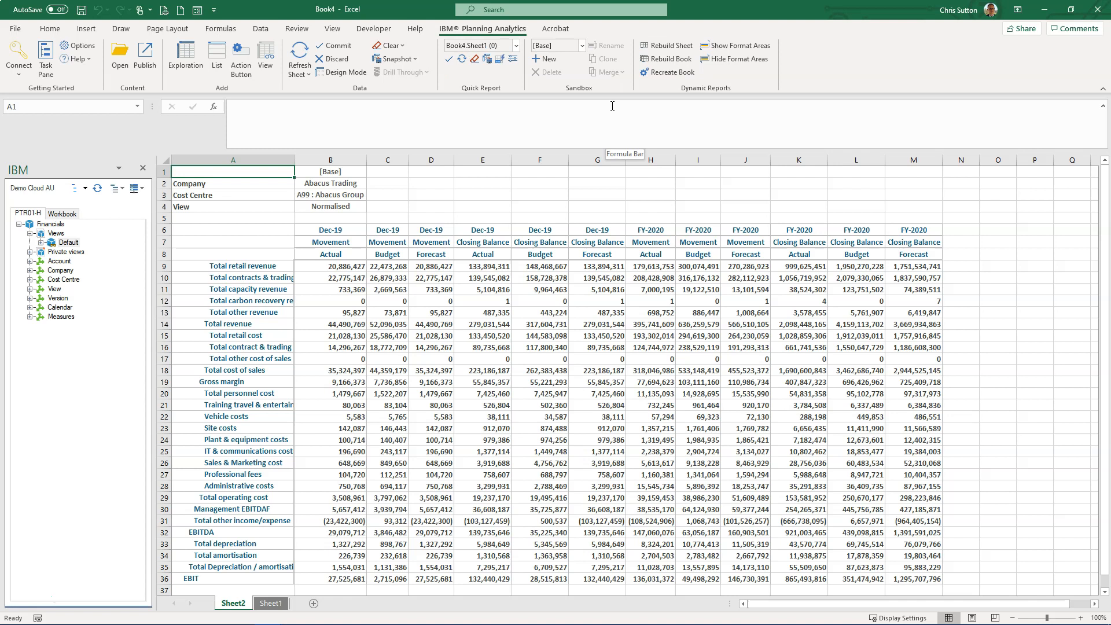
Step: Examine the Dec-19 Movement Actual cells of the Quick Report to see what the cells contain
{"action": "left_click", "coordinate": [342, 267]}
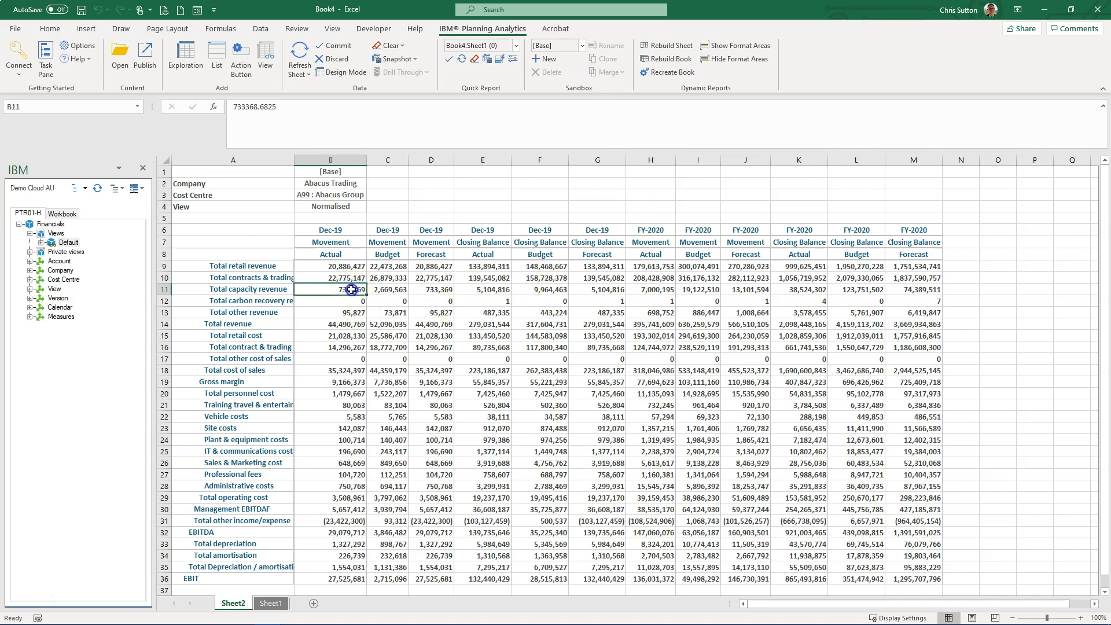
{"action": "key", "text": "Down"}
{"action": "key", "text": "Down"}
{"action": "key", "text": "Down"}
{"action": "key", "text": "Down"}
{"action": "key", "text": "Down"}
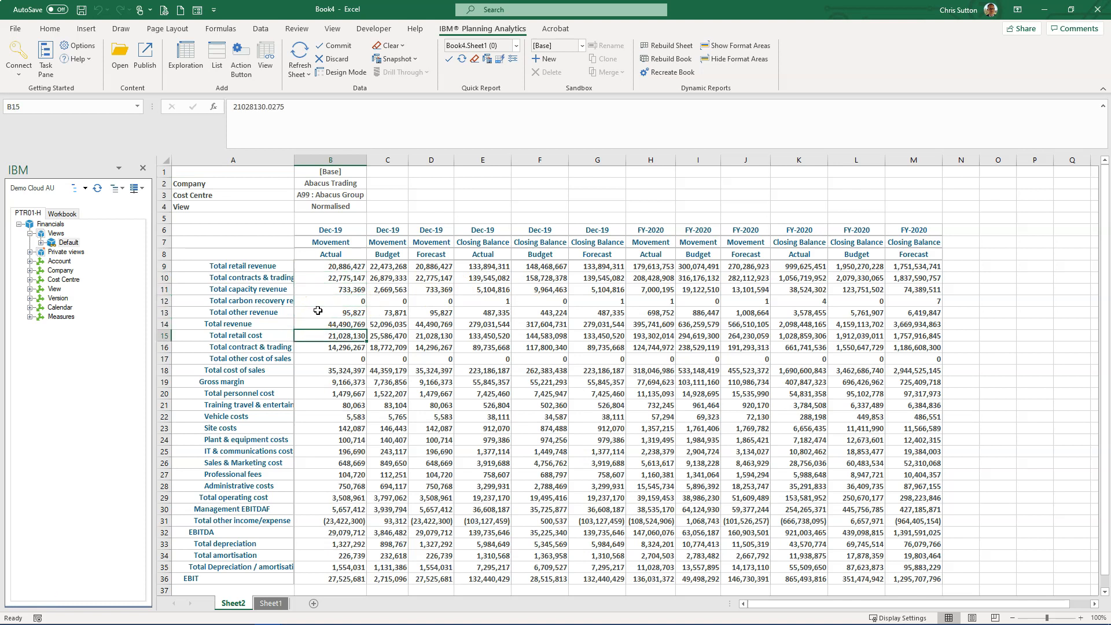
{"action": "key", "text": "Up"}
{"action": "key", "text": "Up"}
{"action": "key", "text": "Up"}
{"action": "key", "text": "Up"}
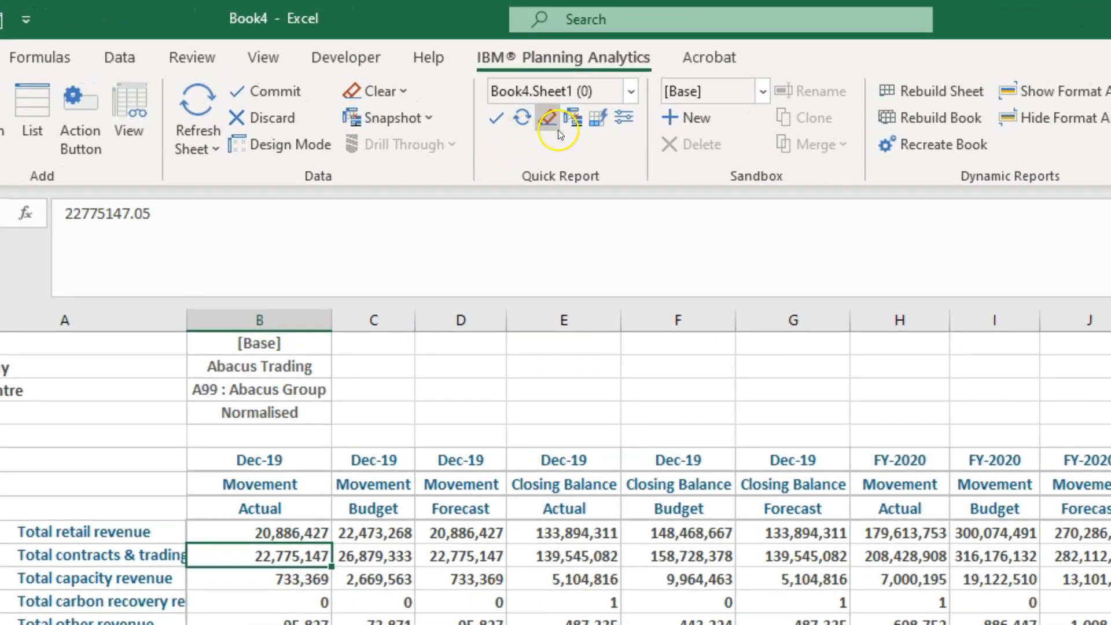
Step: Highlight all ranges that belong to the Quick Report on the sheet, and clear the selection again
{"action": "left_click", "coordinate": [593, 121]}
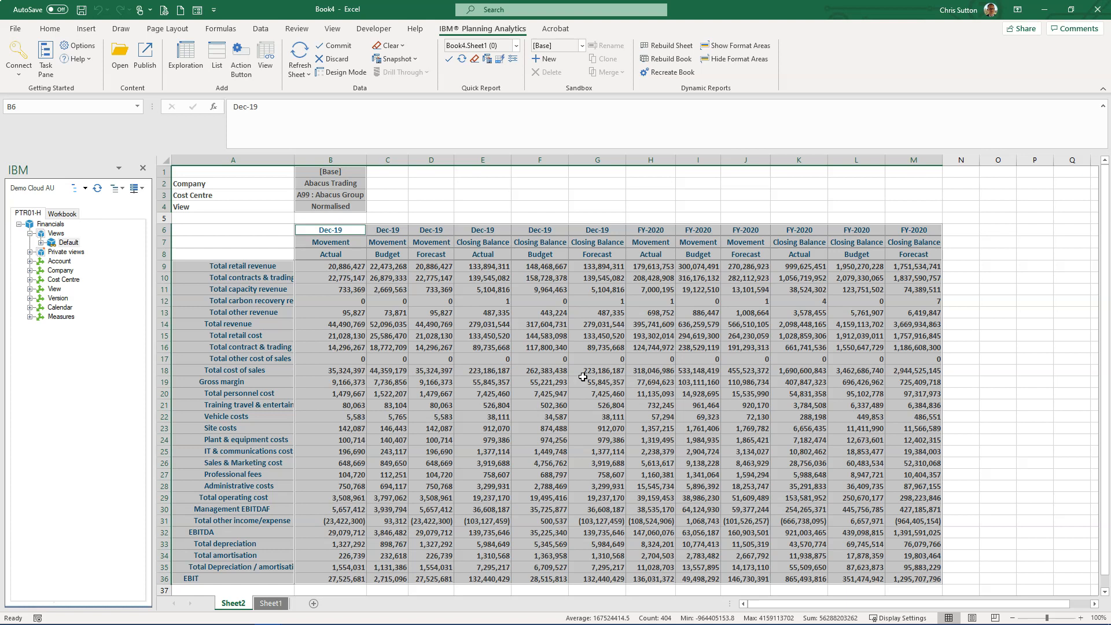
{"action": "left_click", "coordinate": [542, 394]}
{"action": "left_click", "coordinate": [351, 348]}
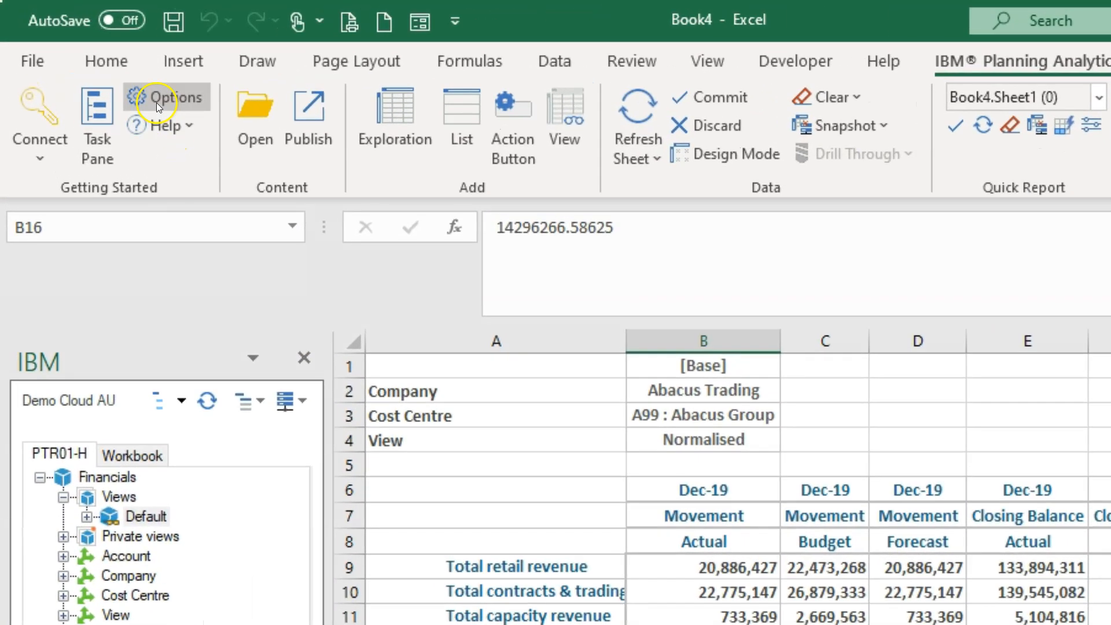
Step: Review the Quick Report settings in the Planning Analytics options, including level-based indents, type-in refresh and server formatting
{"action": "left_click", "coordinate": [156, 103]}
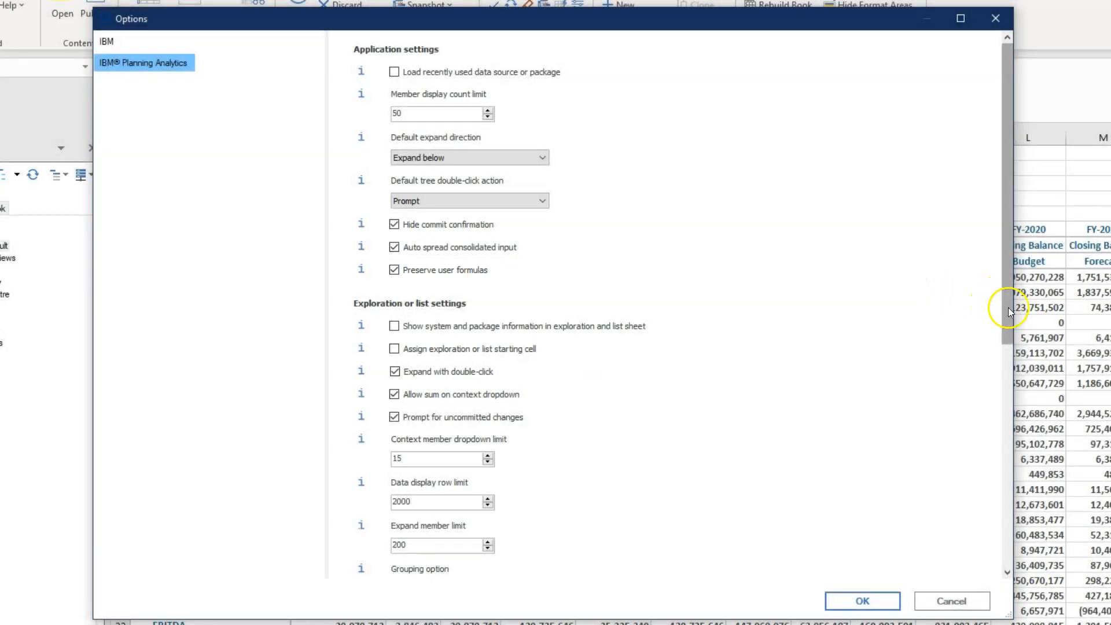
{"action": "left_click_drag", "start_coordinate": [1009, 312], "coordinate": [1078, 556]}
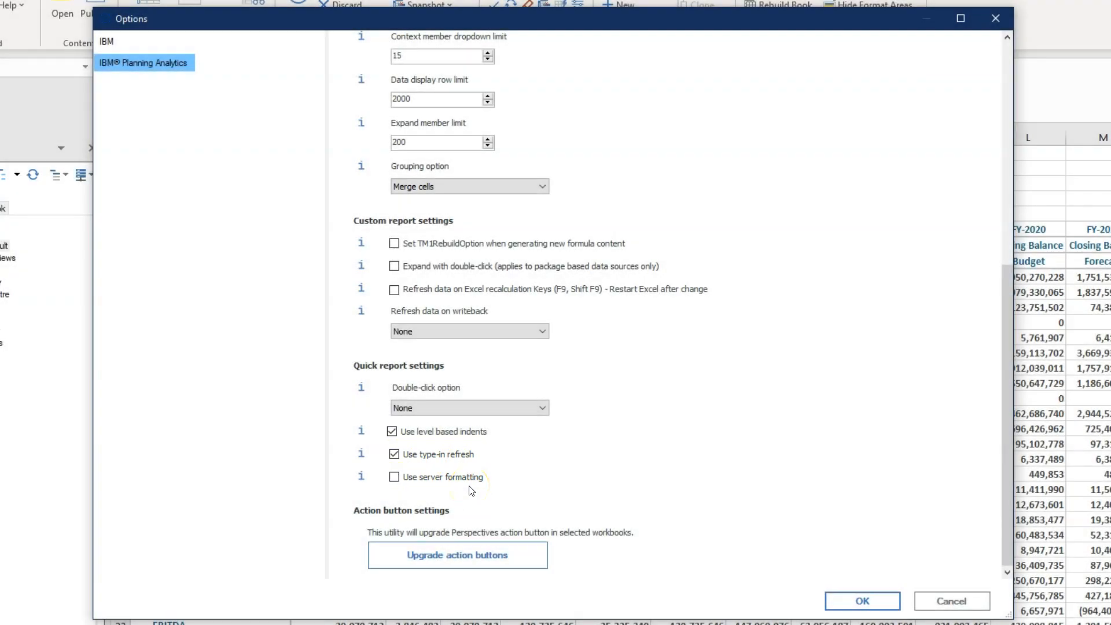
{"action": "left_click", "coordinate": [858, 600]}
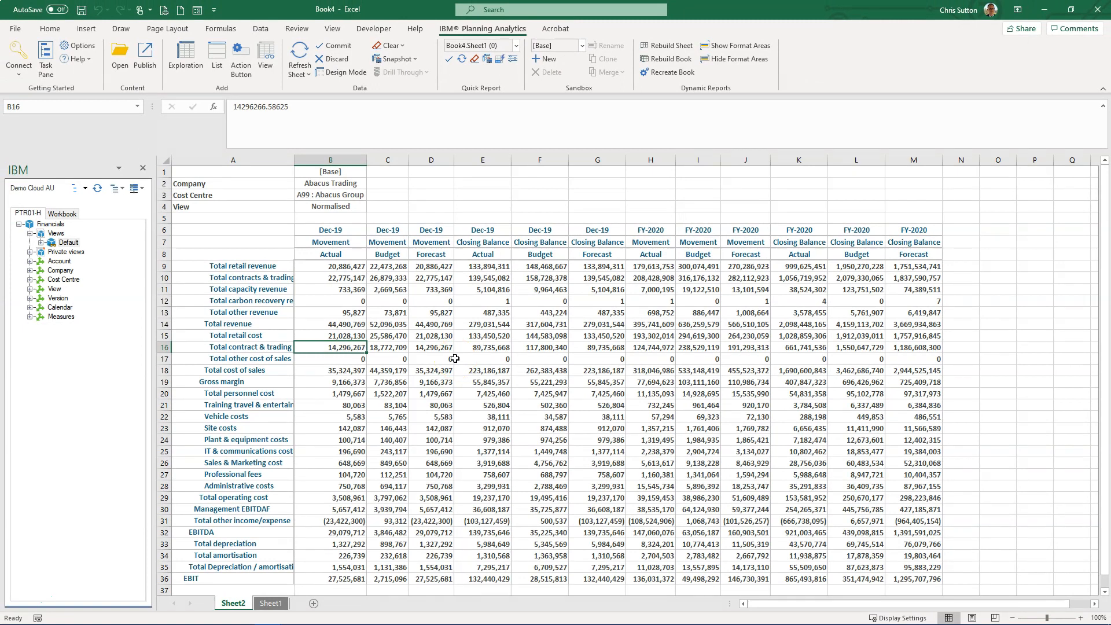
Step: Turn off row indentation for the account labels in the properties of the Book4.Sheet1 Quick Report
{"action": "left_click", "coordinate": [213, 289]}
{"action": "left_click_drag", "start_coordinate": [193, 266], "coordinate": [219, 278]}
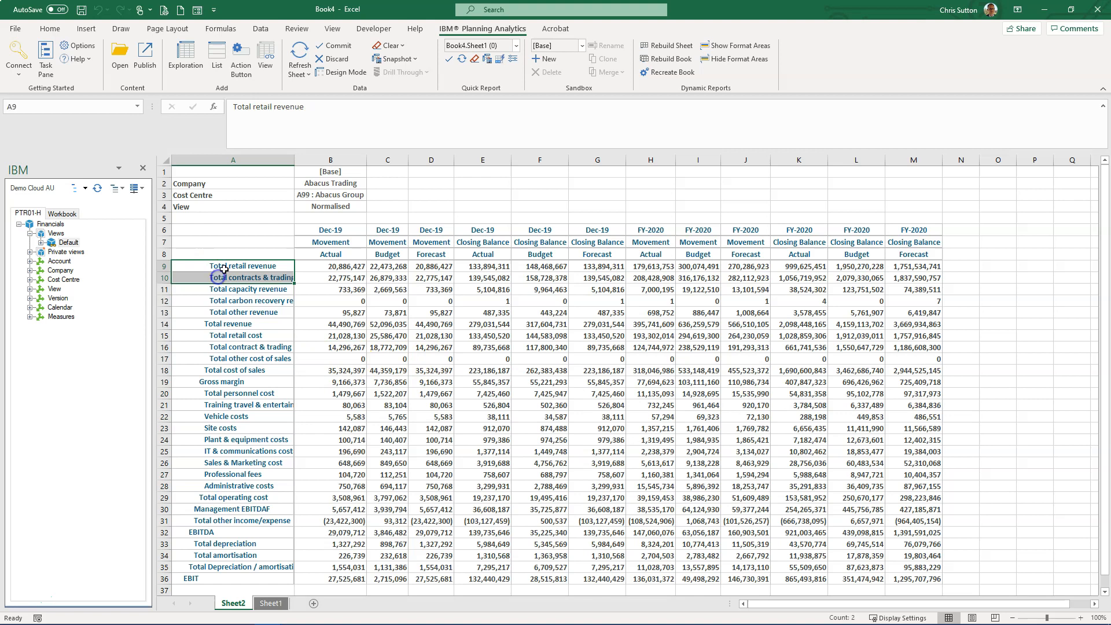
{"action": "left_click", "coordinate": [512, 59]}
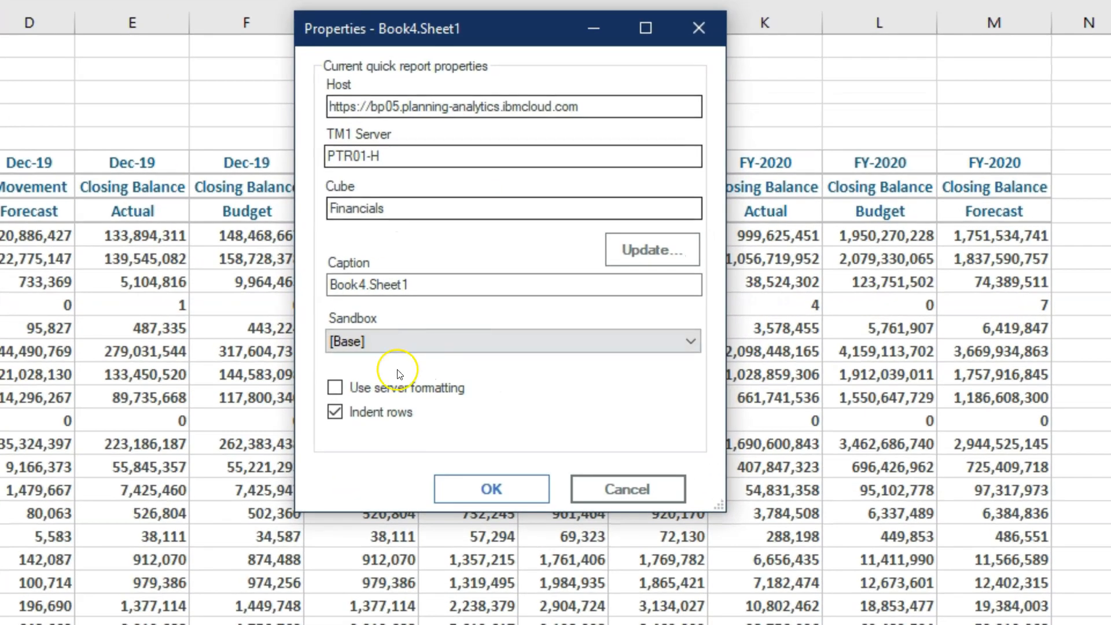
{"action": "left_click", "coordinate": [335, 412]}
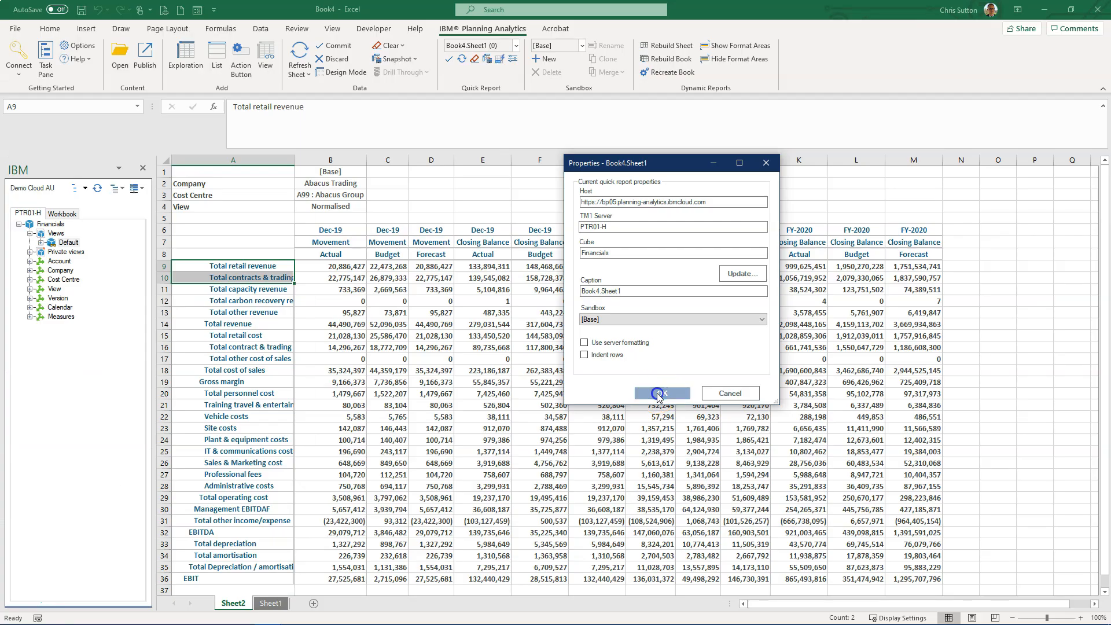
{"action": "left_click", "coordinate": [491, 489]}
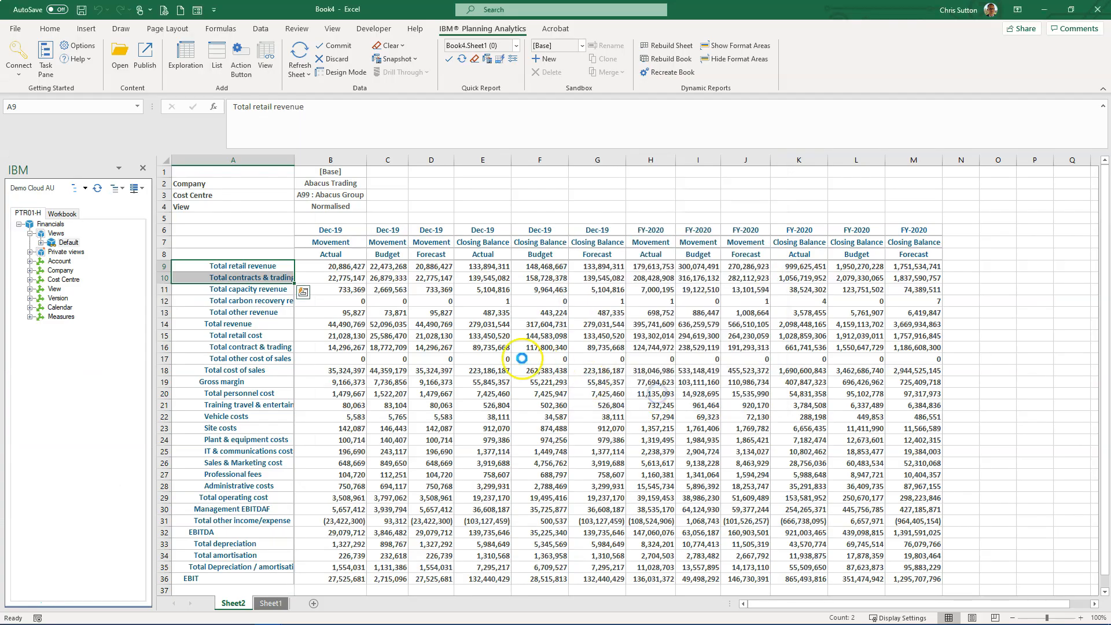
{"action": "left_click", "coordinate": [251, 333]}
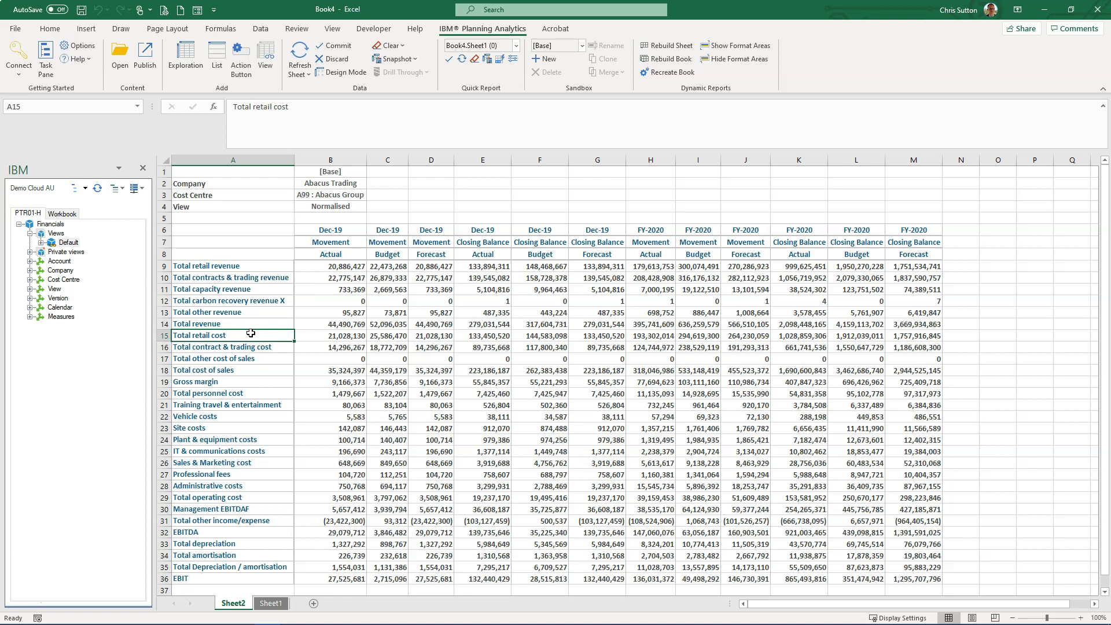
Step: Insert one blank column before the Dec-19 Movement Budget column and one before the Dec-19 Movement Forecast column
{"action": "left_click", "coordinate": [393, 158]}
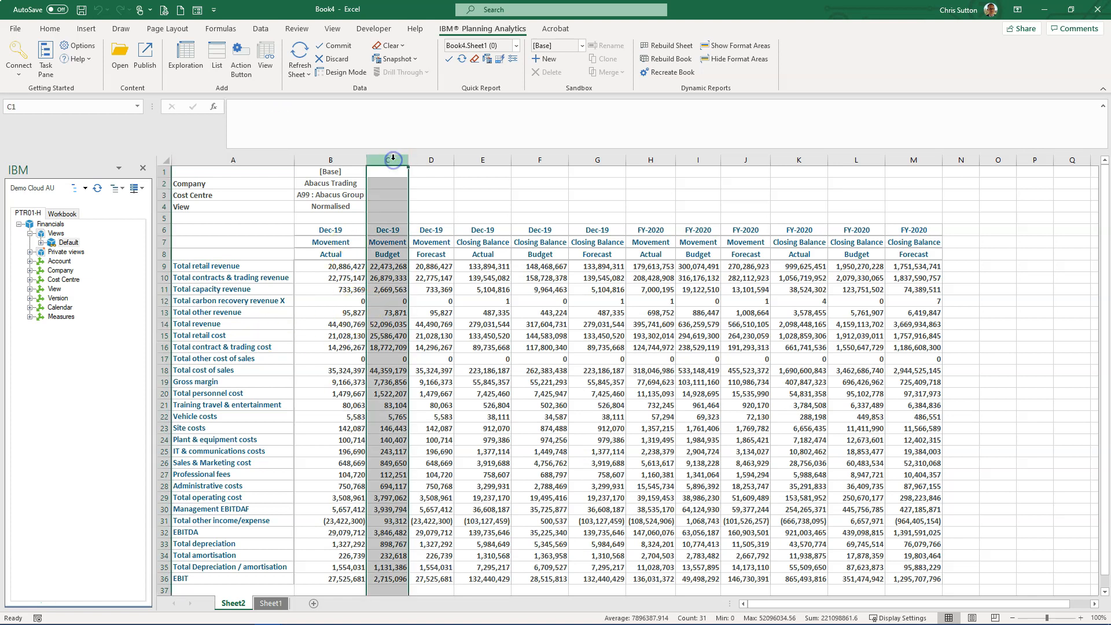
{"action": "right_click", "coordinate": [393, 158]}
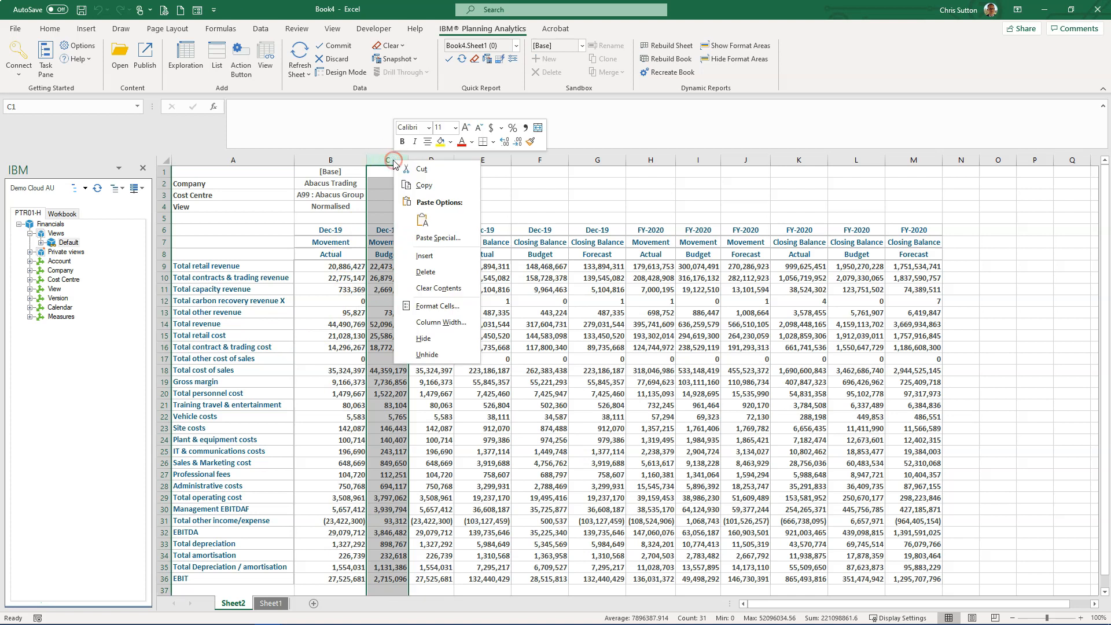
{"action": "left_click", "coordinate": [433, 257]}
{"action": "left_click", "coordinate": [498, 160]}
{"action": "right_click", "coordinate": [498, 160]}
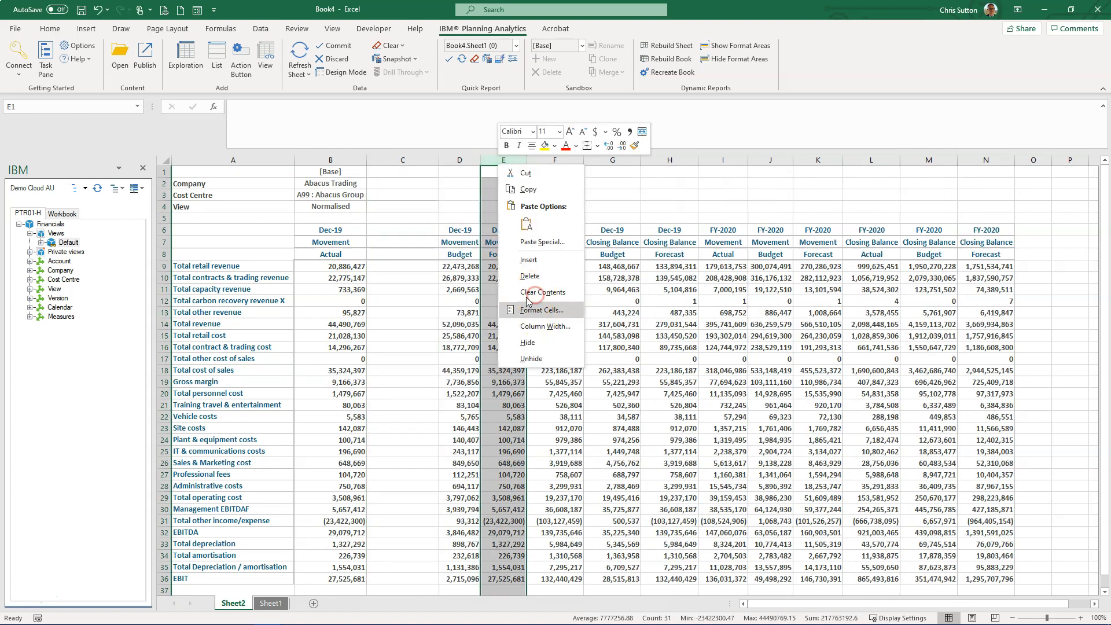
{"action": "left_click", "coordinate": [520, 261]}
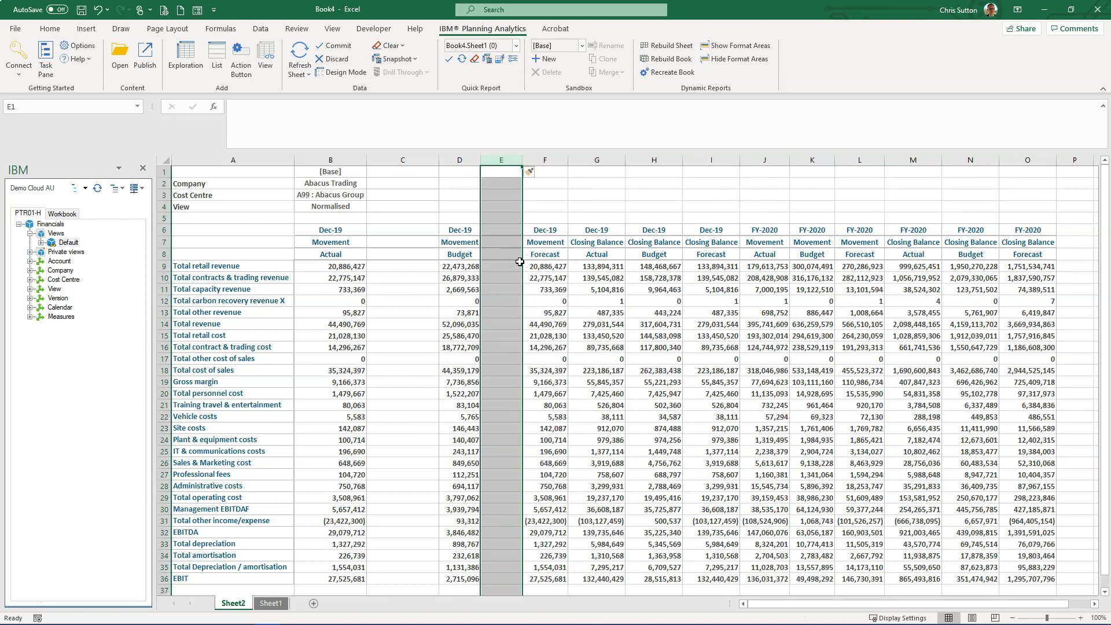
Step: Insert three blank columns before the Dec-19 Closing Balance block and another three after it, plus one on each side of its Budget column
{"action": "left_click_drag", "start_coordinate": [582, 160], "coordinate": [712, 156]}
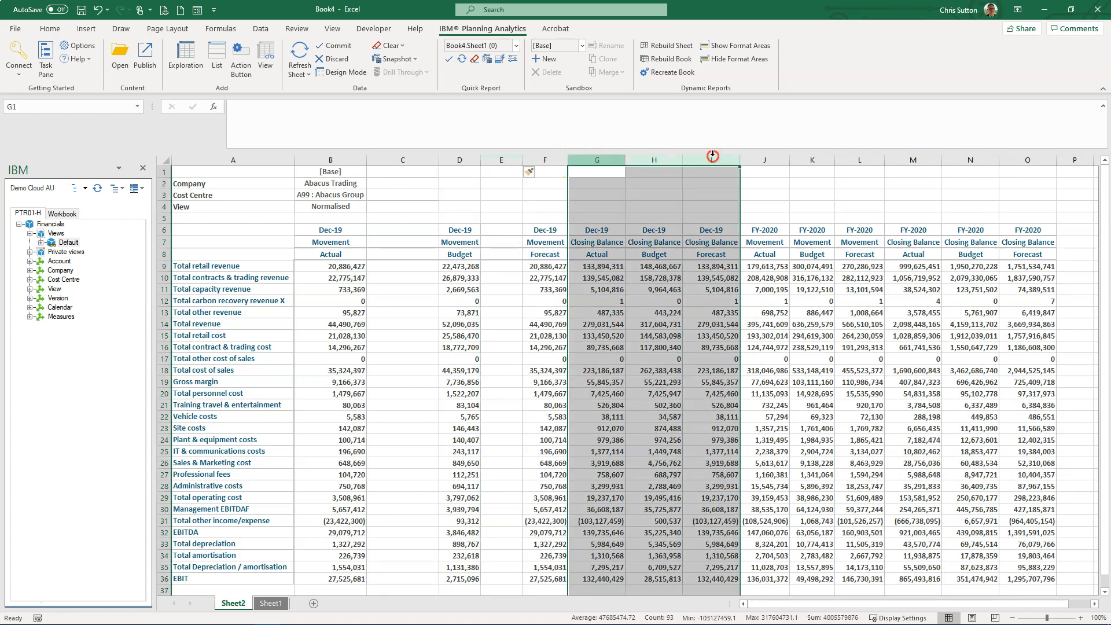
{"action": "right_click", "coordinate": [712, 156]}
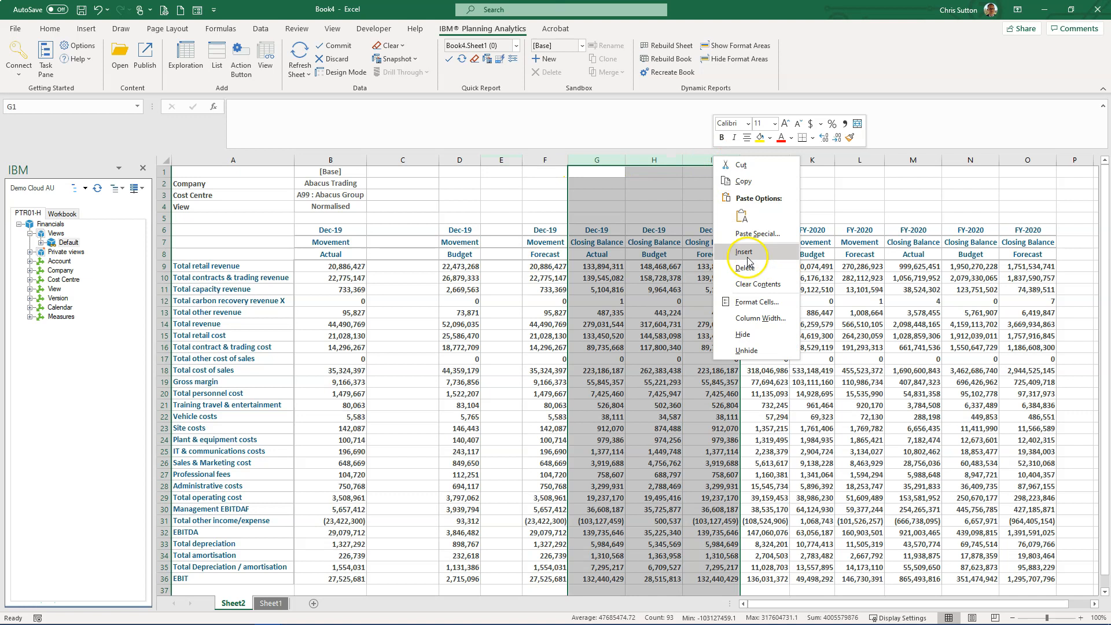
{"action": "left_click", "coordinate": [745, 253]}
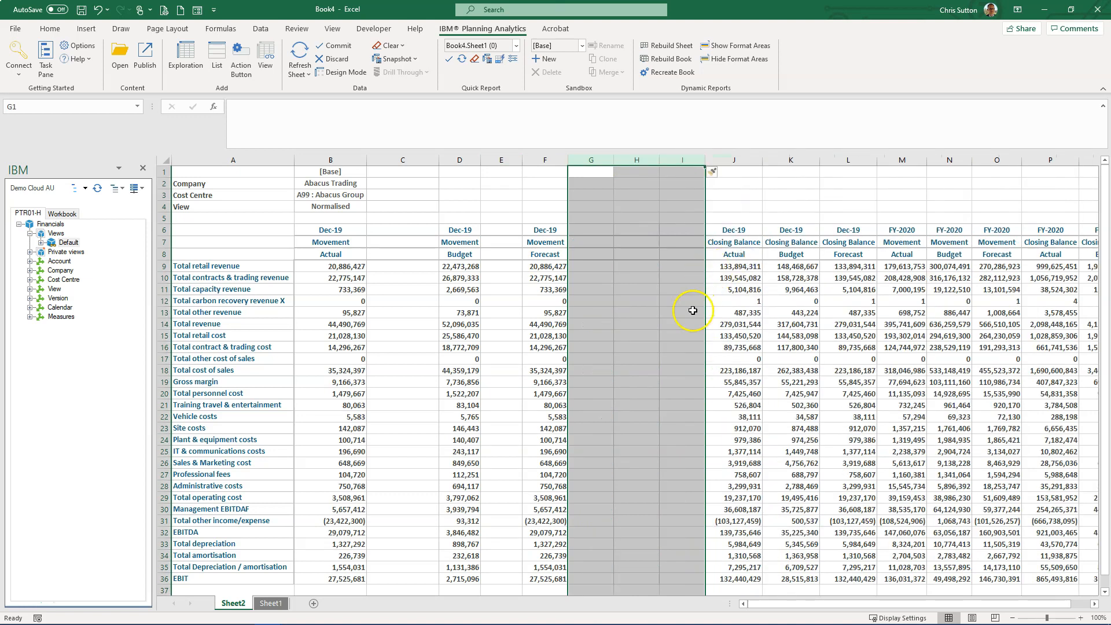
{"action": "left_click", "coordinate": [692, 310]}
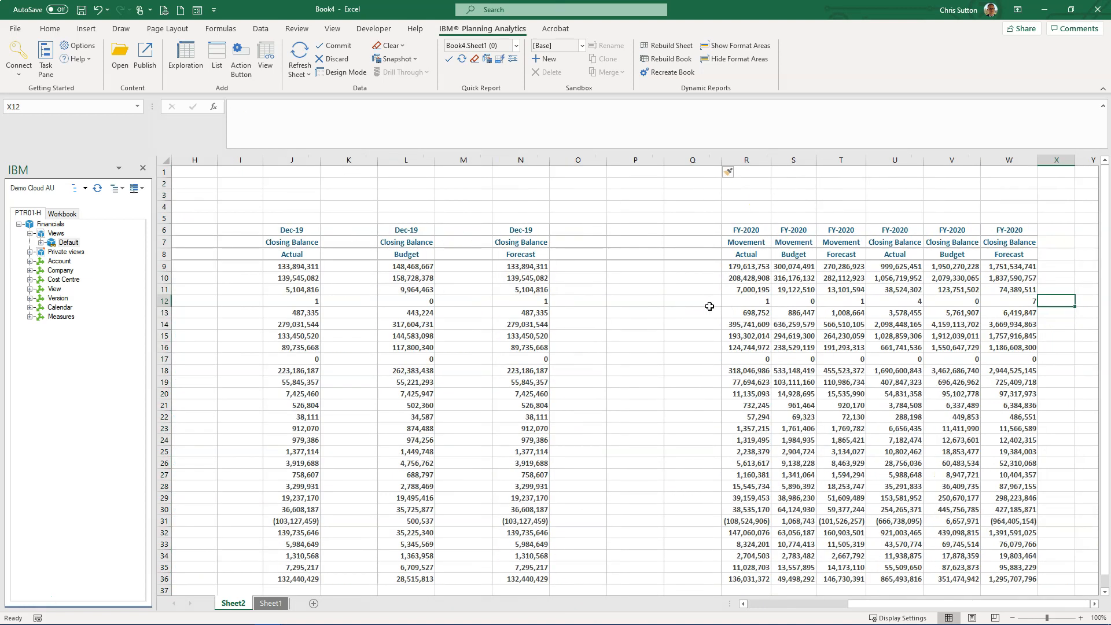
Step: Delete the three FY-2020 Closing Balance columns for Actual, Budget and Forecast
{"action": "scroll", "coordinate": [710, 307], "scroll_direction": "right", "scroll_amount": 2}
{"action": "left_click", "coordinate": [711, 232]}
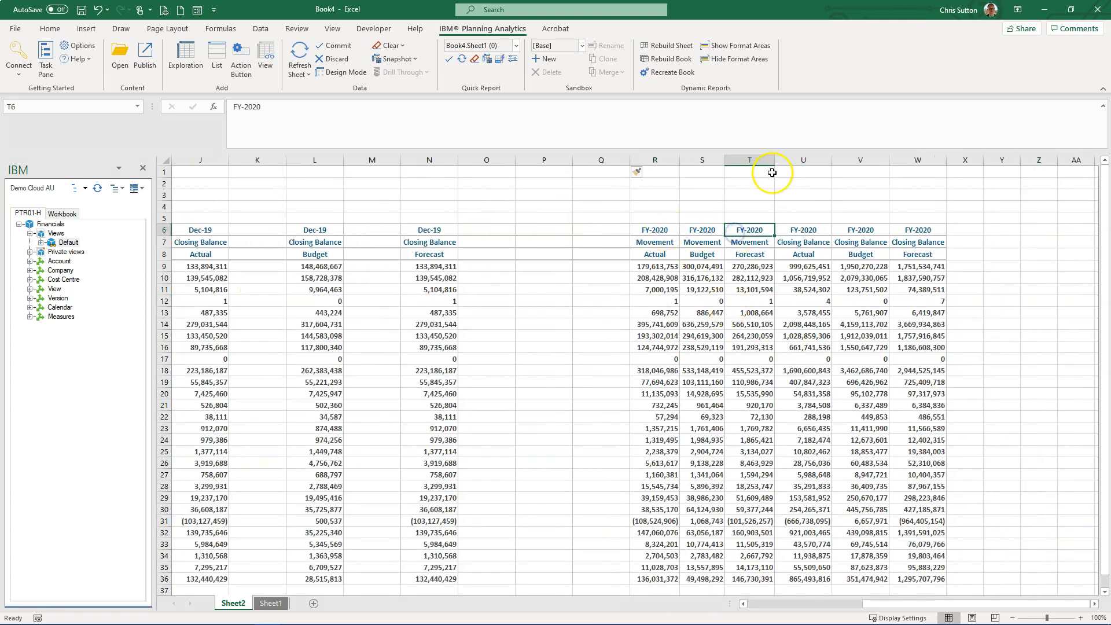
{"action": "left_click_drag", "start_coordinate": [793, 158], "coordinate": [927, 158]}
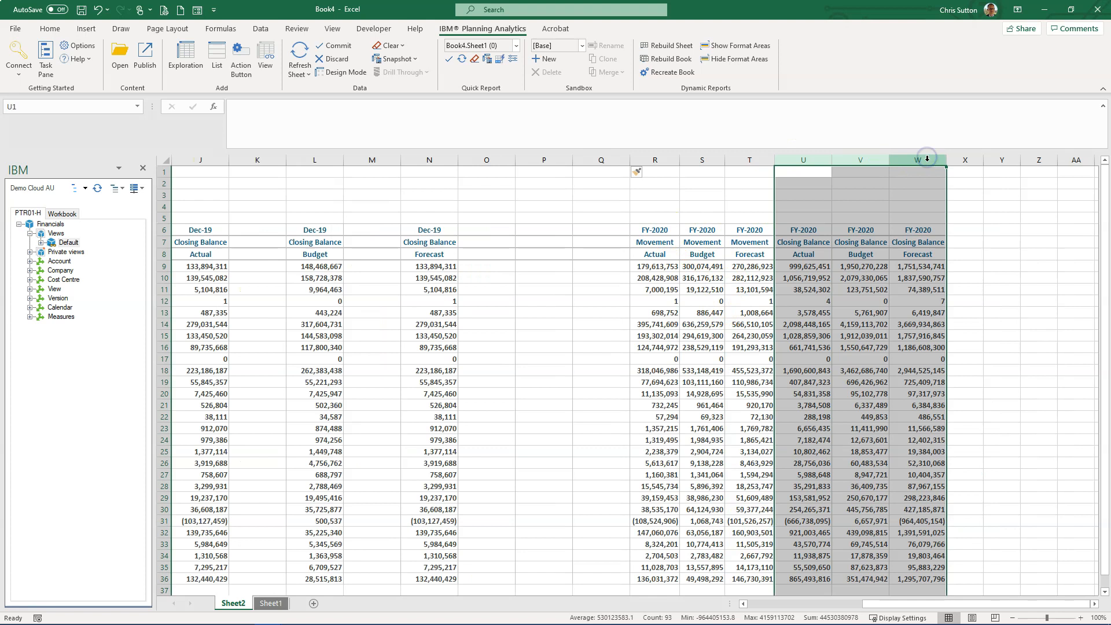
{"action": "right_click", "coordinate": [926, 160]}
{"action": "left_click", "coordinate": [949, 276]}
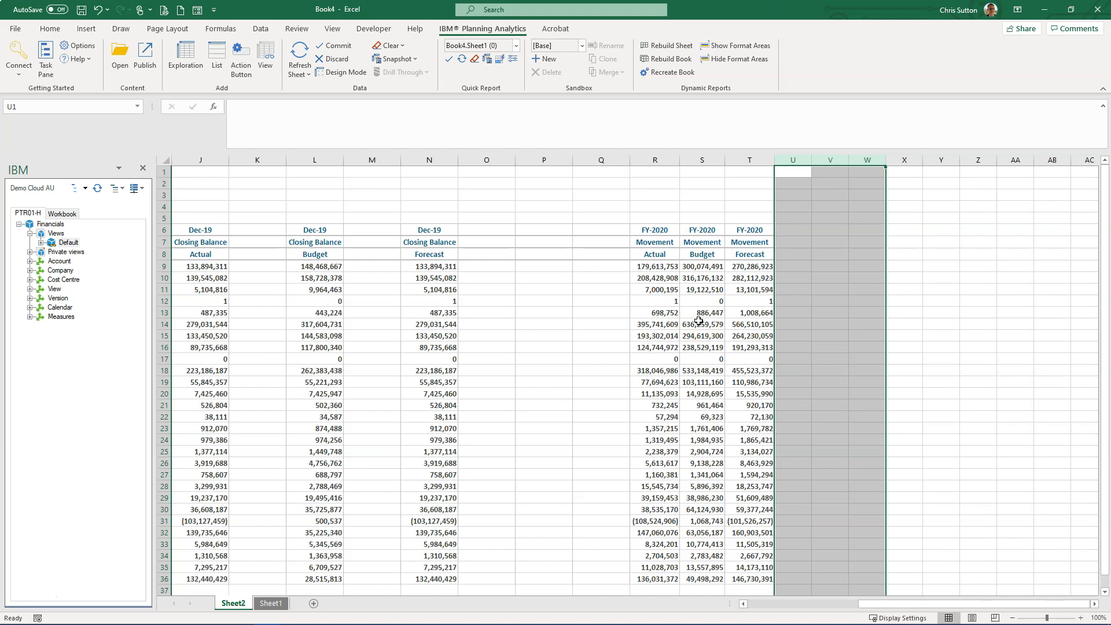
Step: Insert three blank rows between the View context row and the Quick Report's column headers, starting at row 5
{"action": "left_click", "coordinate": [698, 321]}
{"action": "key", "text": "Home"}
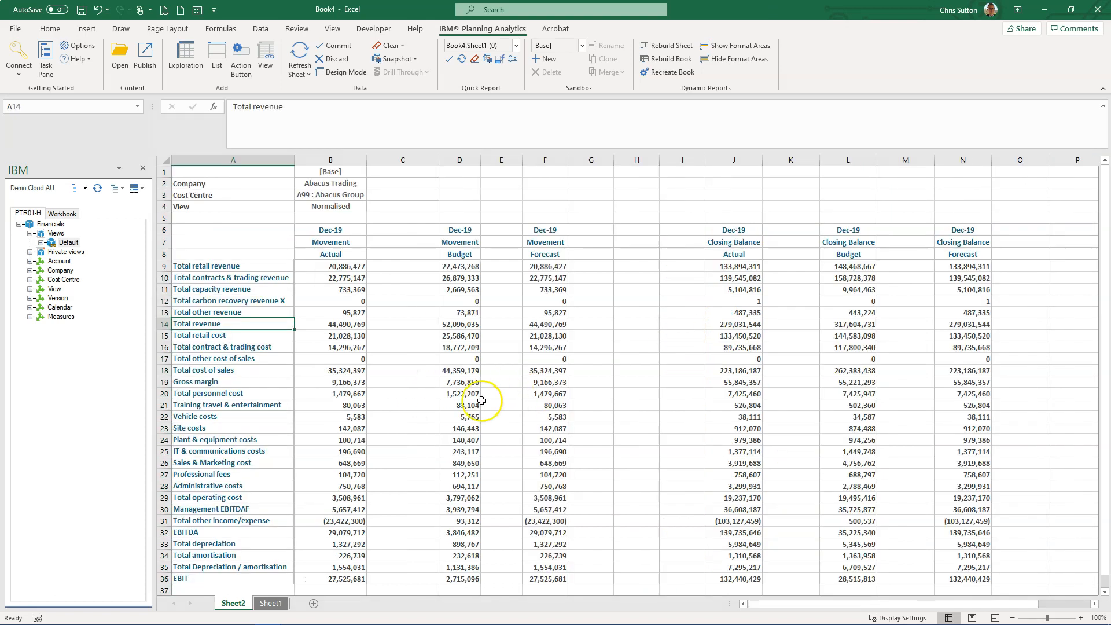
{"action": "left_click", "coordinate": [219, 267]}
{"action": "left_click", "coordinate": [177, 218]}
{"action": "left_click_drag", "start_coordinate": [161, 218], "coordinate": [162, 242]}
{"action": "right_click", "coordinate": [162, 242]}
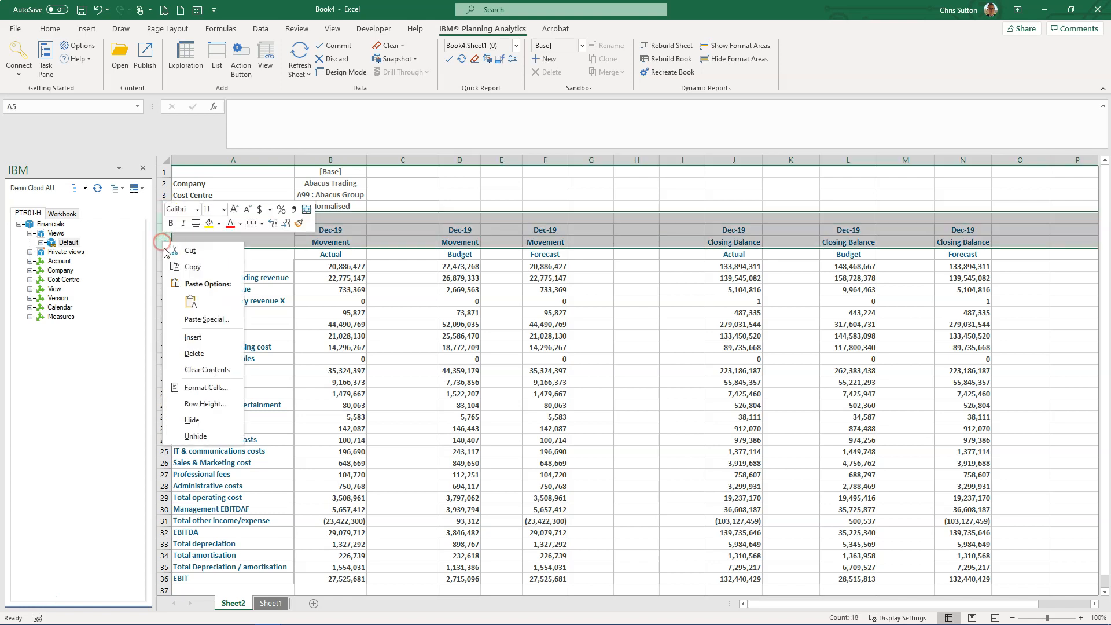
{"action": "left_click", "coordinate": [202, 340]}
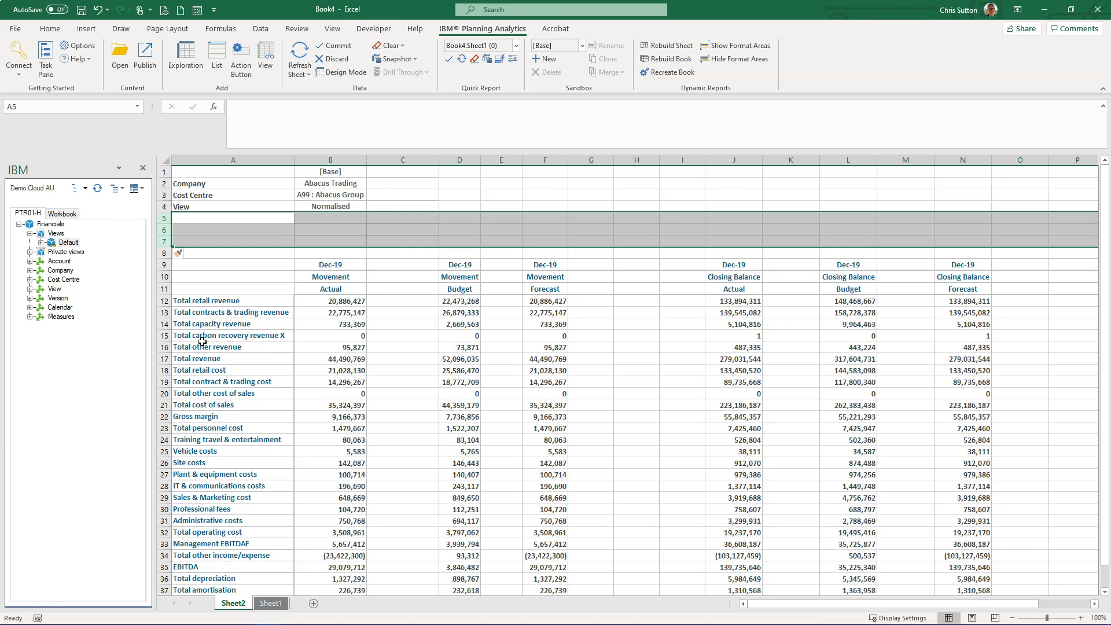
Step: Copy the two-row $000s, MONTH, YTD and FULL YEAR header block from OriginalReport_DBRW.xlsx into Sheet2 of Book4, starting at A7
{"action": "mouse_move", "coordinate": [297, 616]}
{"action": "left_click", "coordinate": [268, 565]}
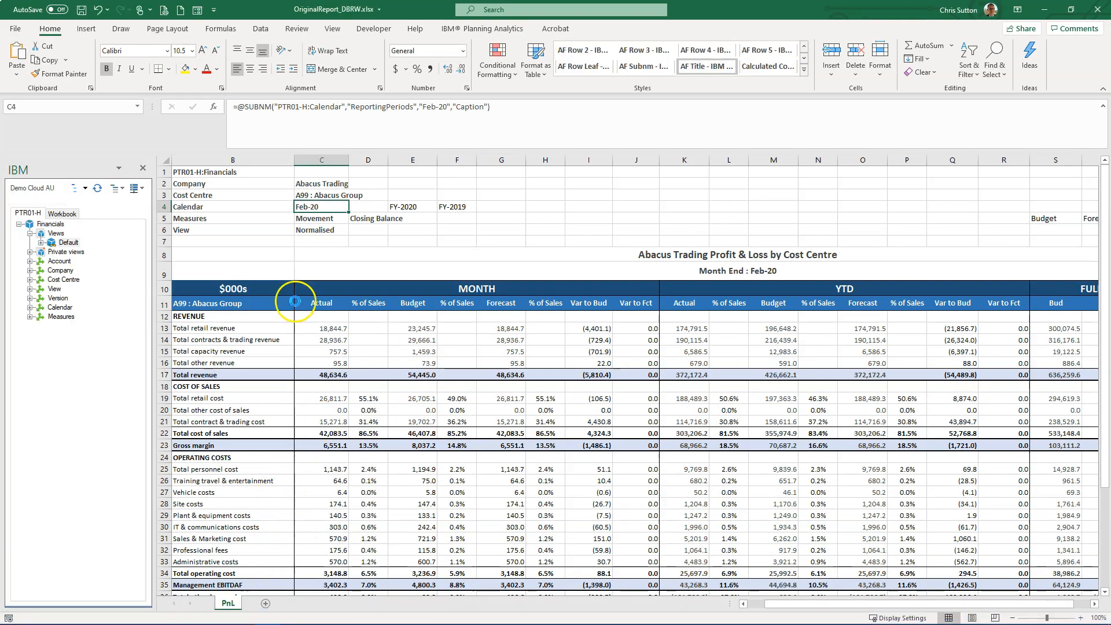
{"action": "left_click", "coordinate": [254, 290]}
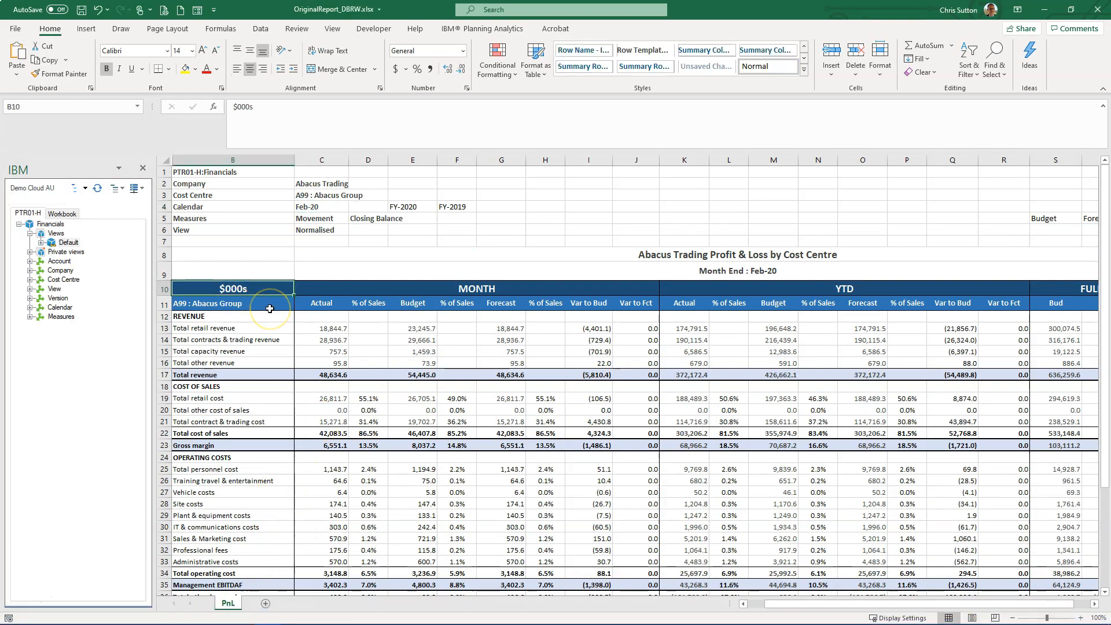
{"action": "key", "text": "shift+Down"}
{"action": "key", "text": "shift+Right"}
{"action": "key", "text": "shift+Right"}
{"action": "key", "text": "shift+Right"}
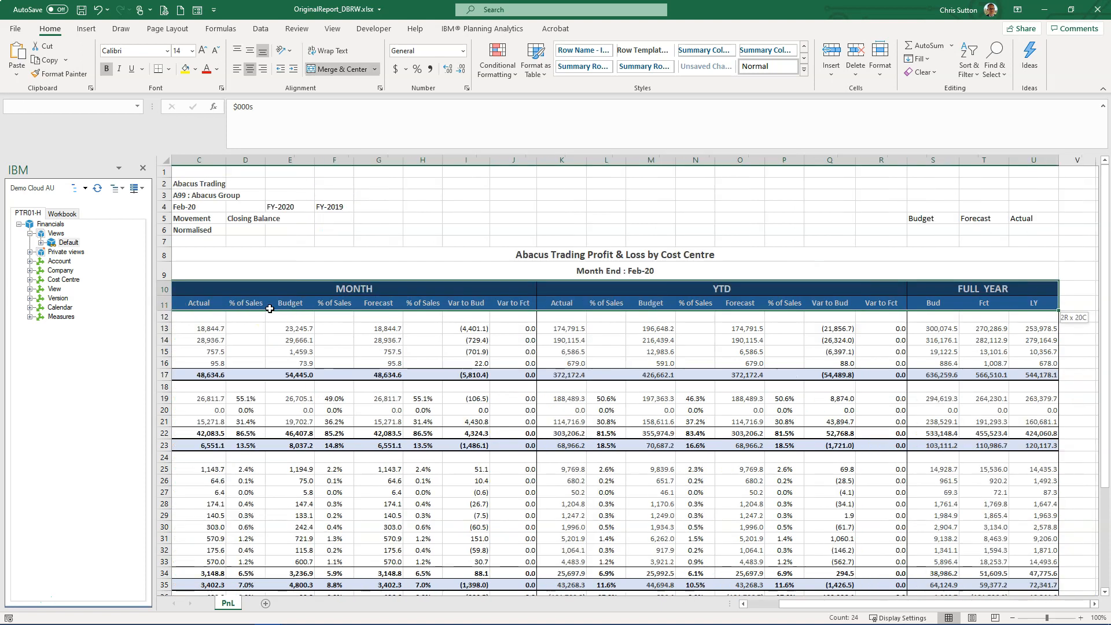
{"action": "key", "text": "ctrl+c"}
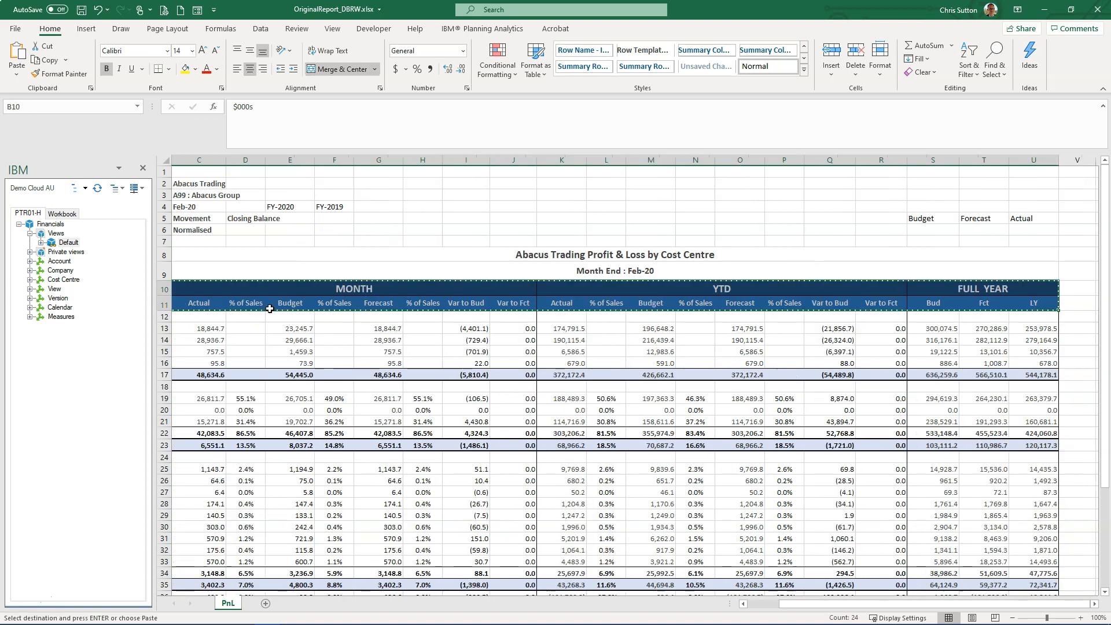
{"action": "mouse_move", "coordinate": [262, 616]}
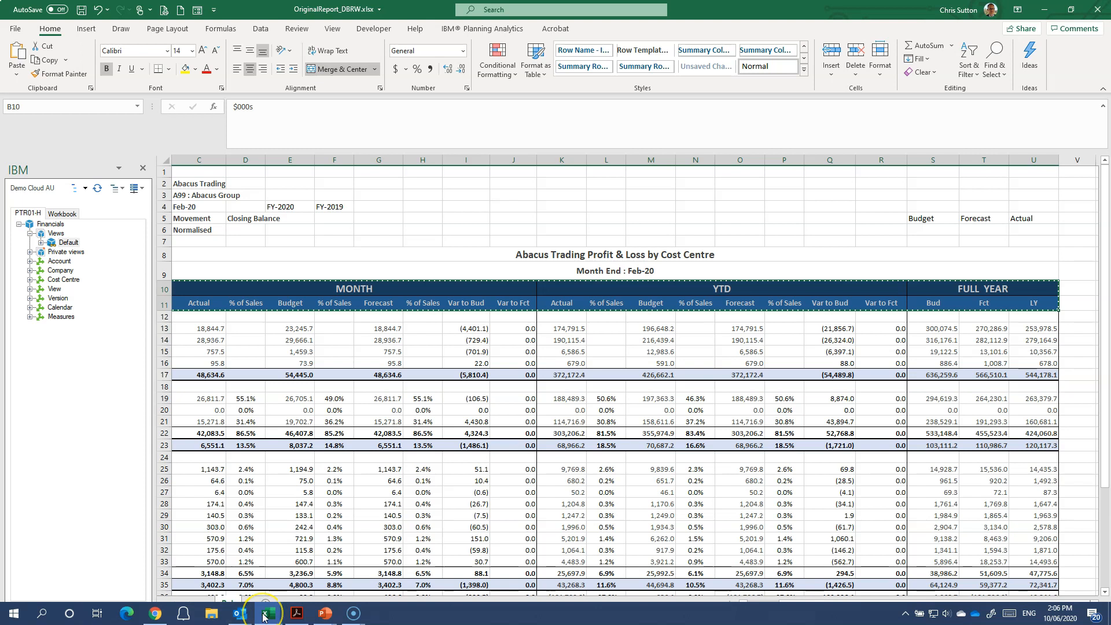
{"action": "left_click", "coordinate": [370, 575]}
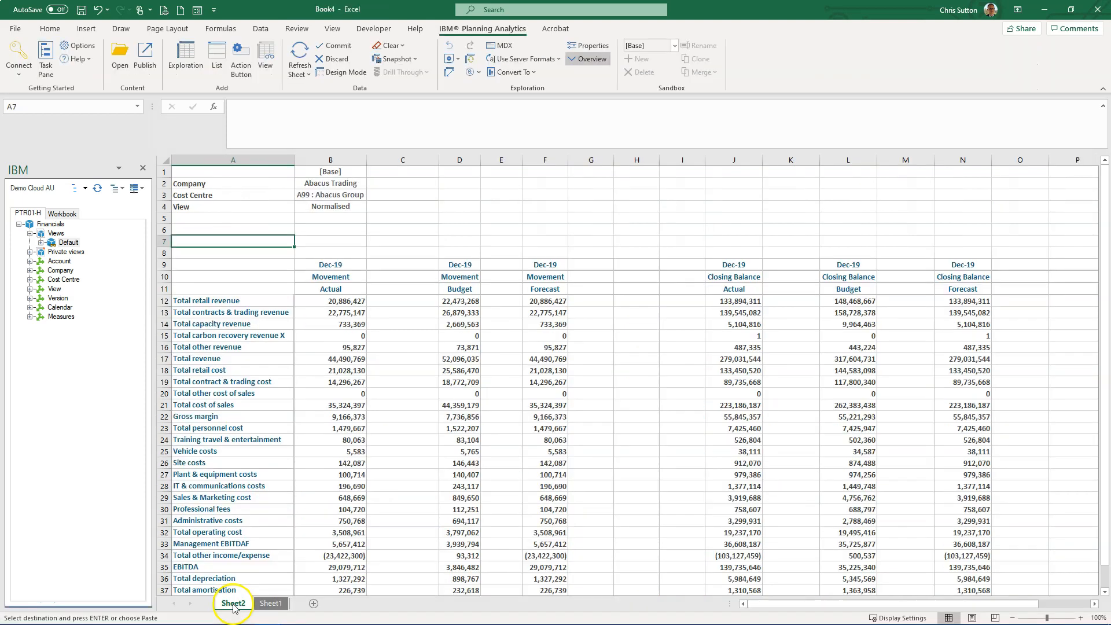
{"action": "key", "text": "ctrl+v"}
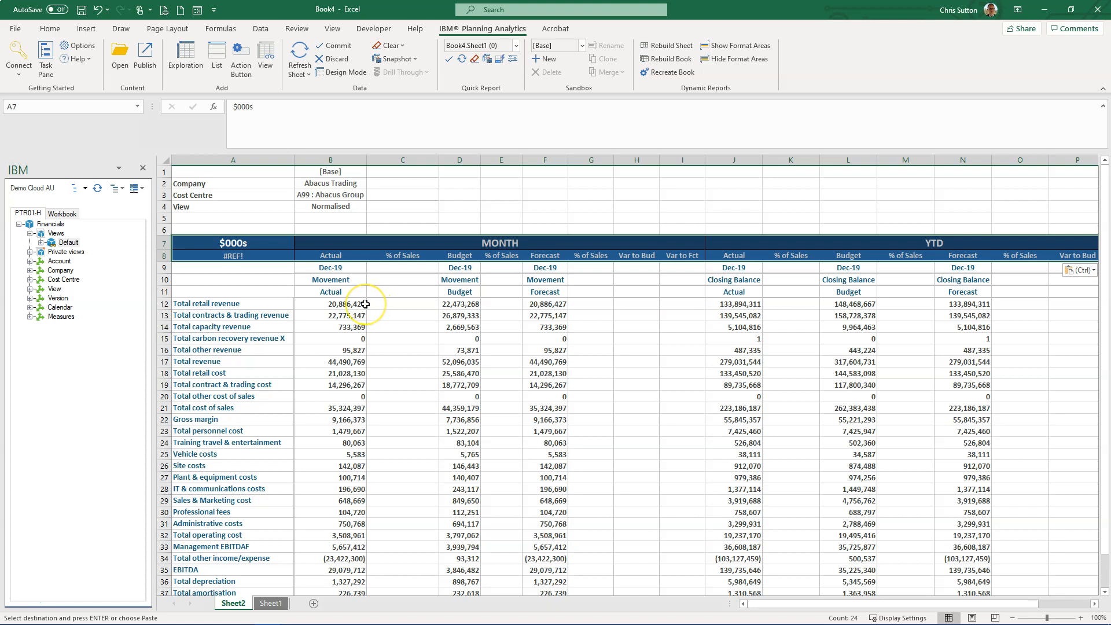
Step: Replace the broken reference in header cell A8 with a link to the Cost Centre context value in B3
{"action": "key", "text": "Down"}
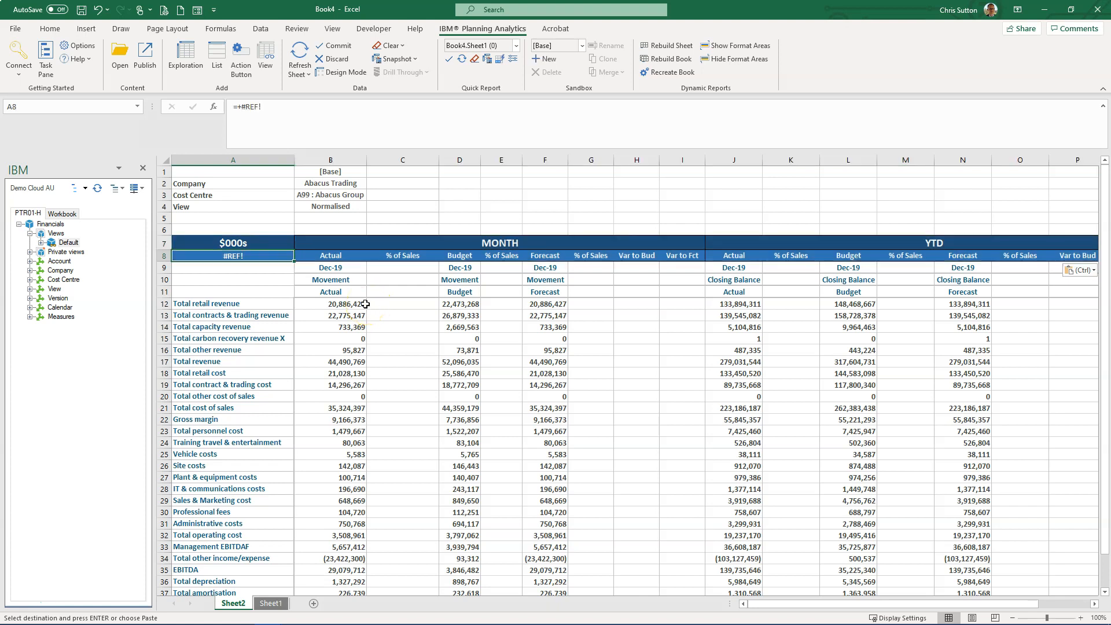
{"action": "type", "text": "+"}
{"action": "left_click", "coordinate": [313, 193]}
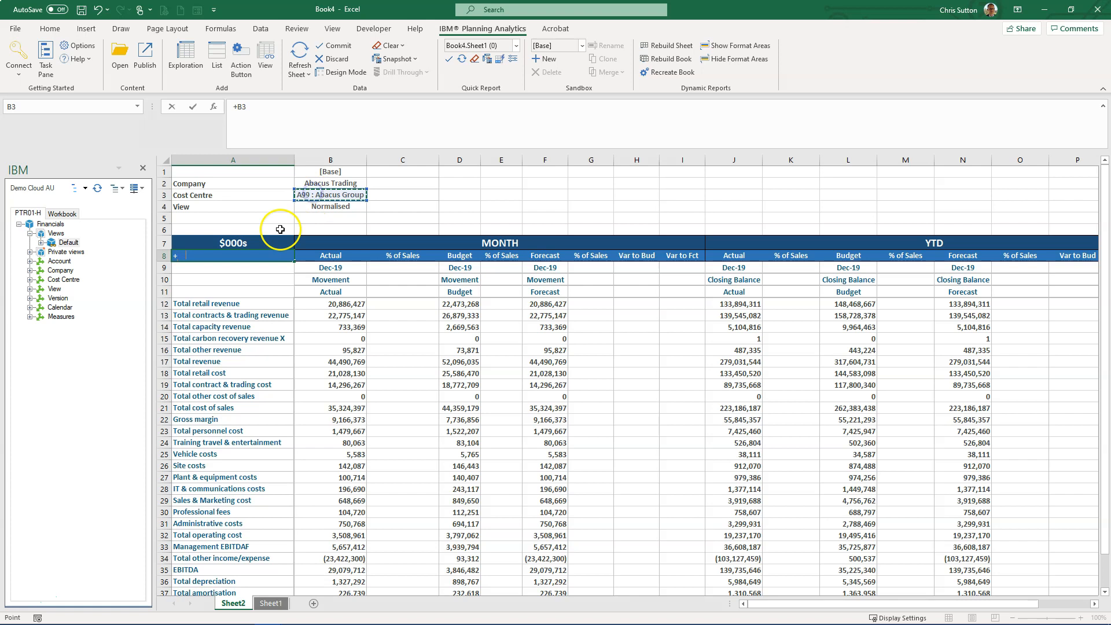
{"action": "key", "text": "ctrl+Return"}
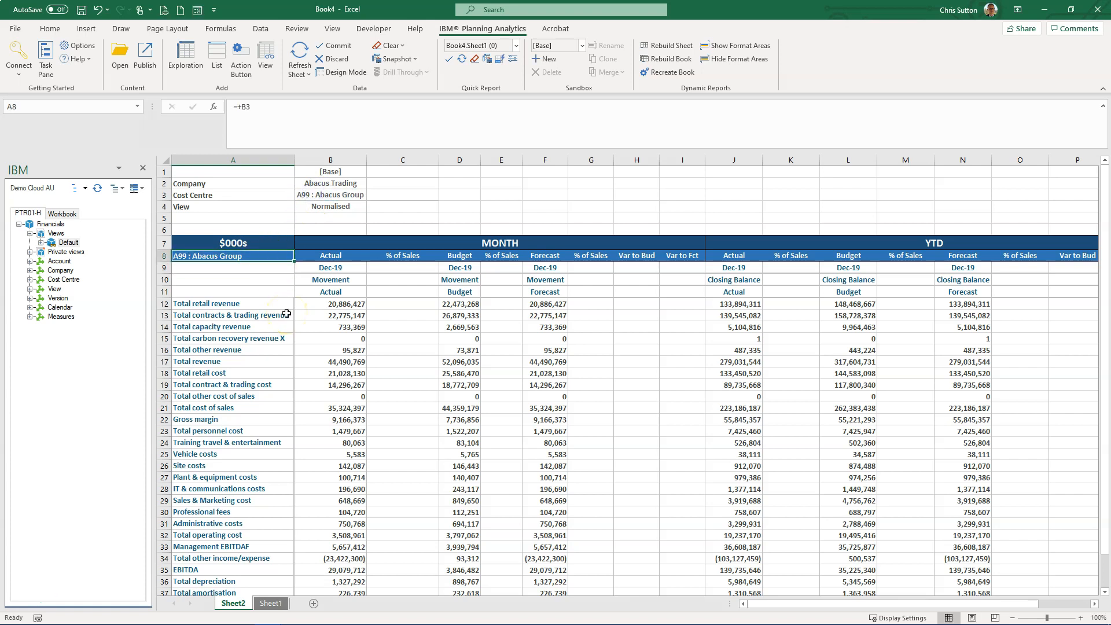
Step: Highlight the cell ranges that belong to the Quick Report to check which areas it occupies
{"action": "left_click", "coordinate": [324, 373]}
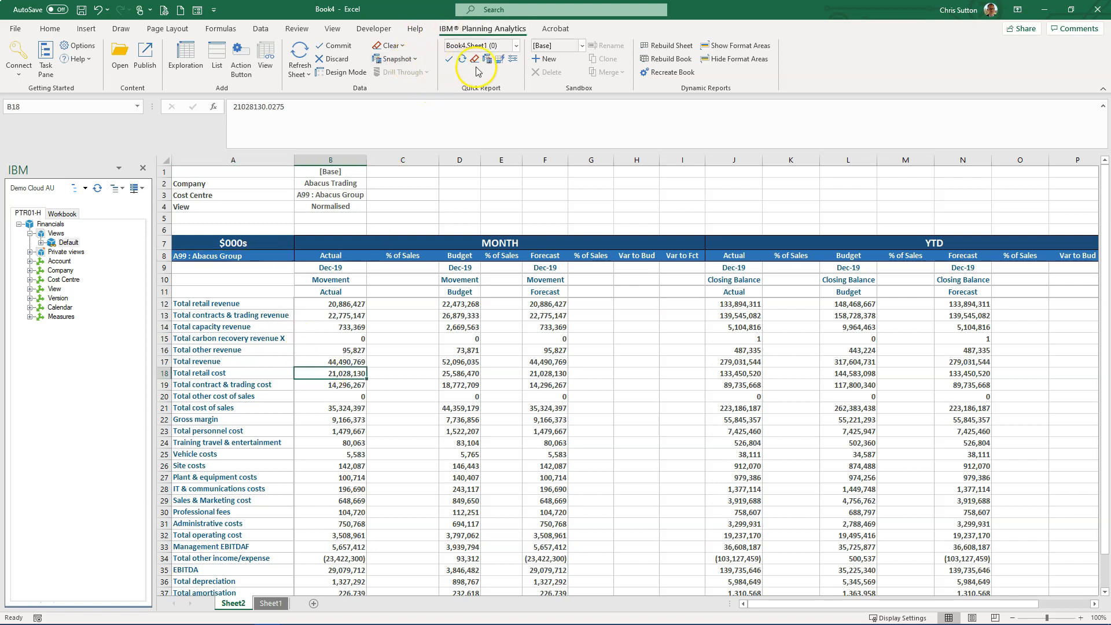
{"action": "left_click", "coordinate": [500, 60]}
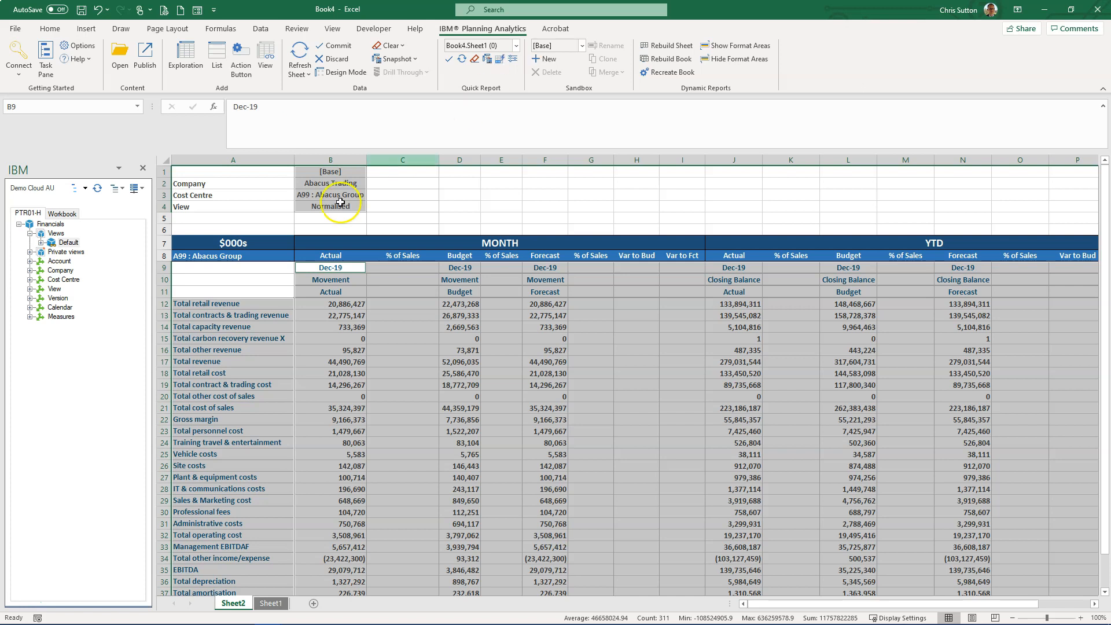
{"action": "left_click", "coordinate": [270, 290]}
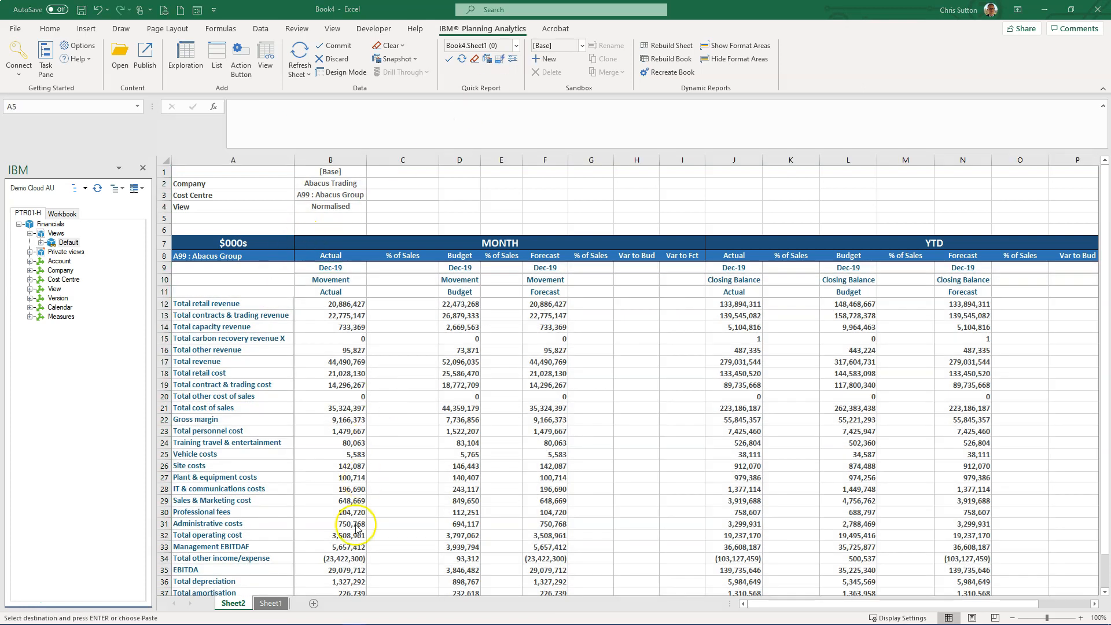
Step: Copy the two report title rows, Profit & Loss by Cost Centre and Month End, from OriginalReport_DBRW.xlsx into Book4, starting at B5
{"action": "mouse_move", "coordinate": [358, 623]}
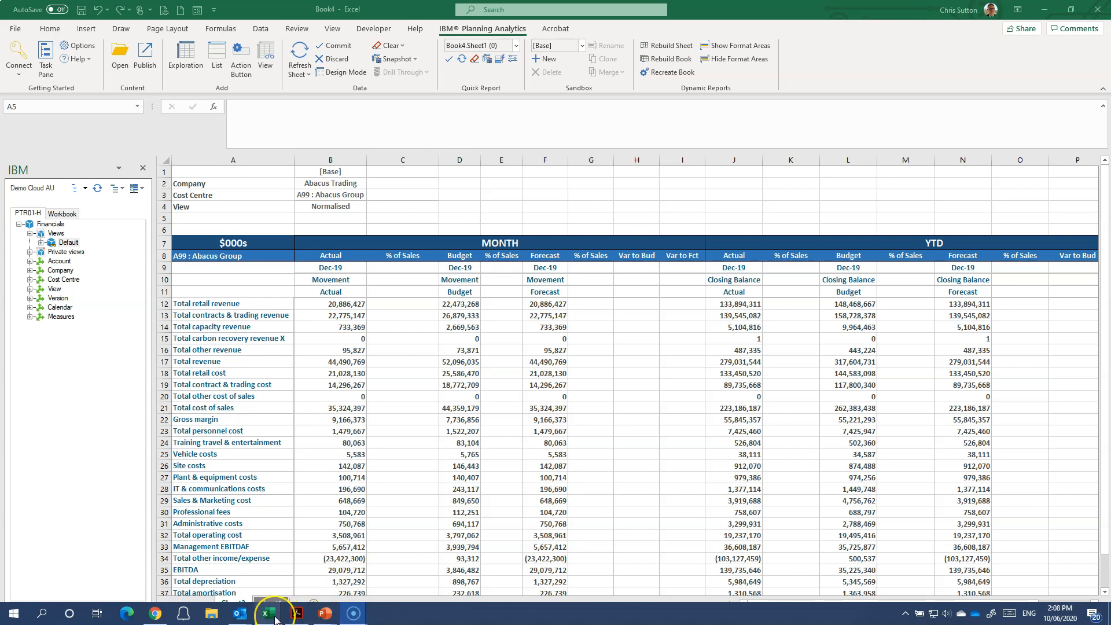
{"action": "mouse_move", "coordinate": [282, 620]}
{"action": "left_click", "coordinate": [262, 579]}
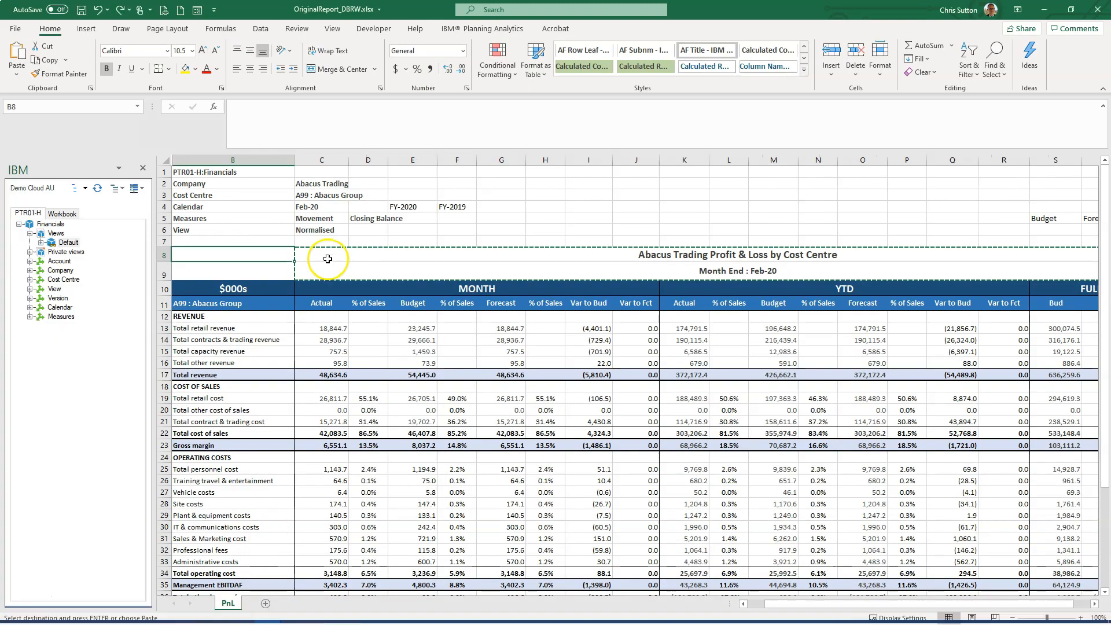
{"action": "left_click", "coordinate": [315, 254]}
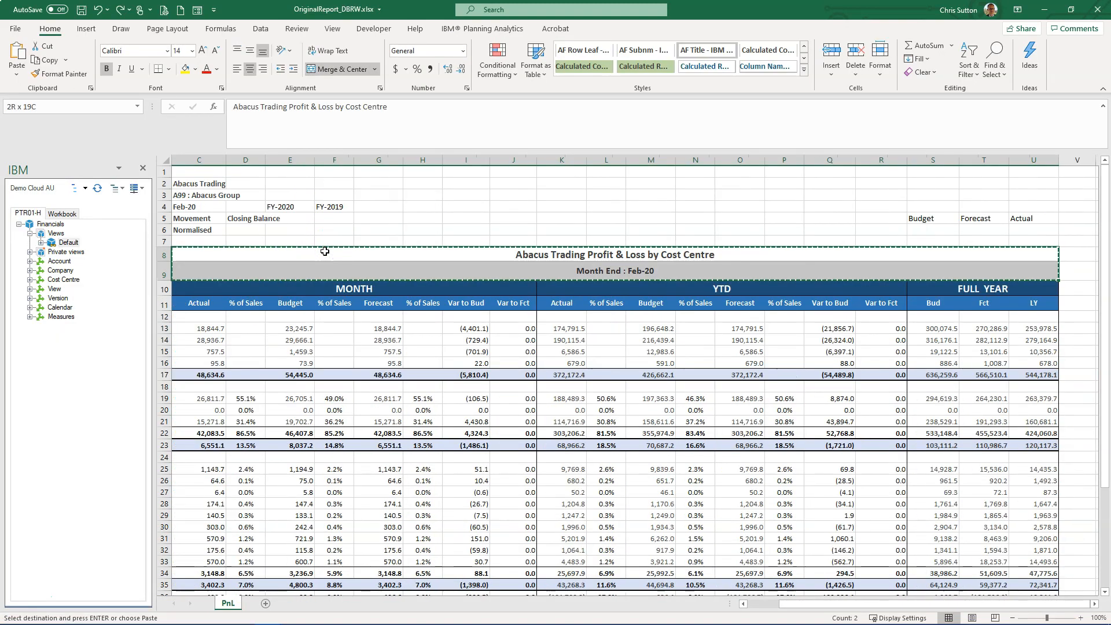
{"action": "left_click", "coordinate": [253, 463]}
{"action": "mouse_move", "coordinate": [266, 617]}
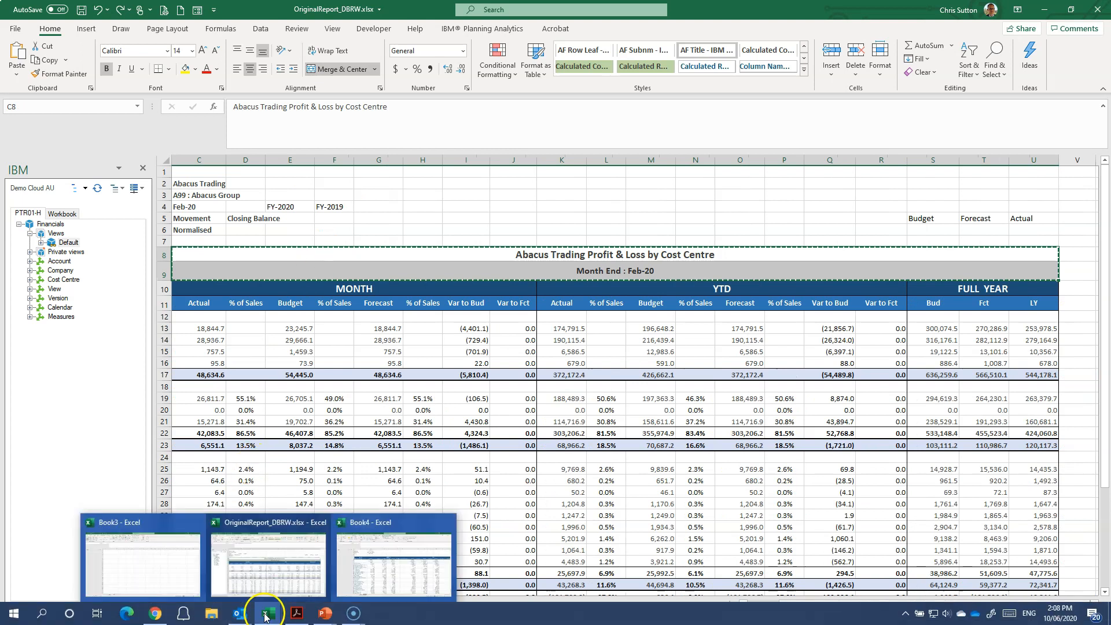
{"action": "left_click", "coordinate": [373, 564]}
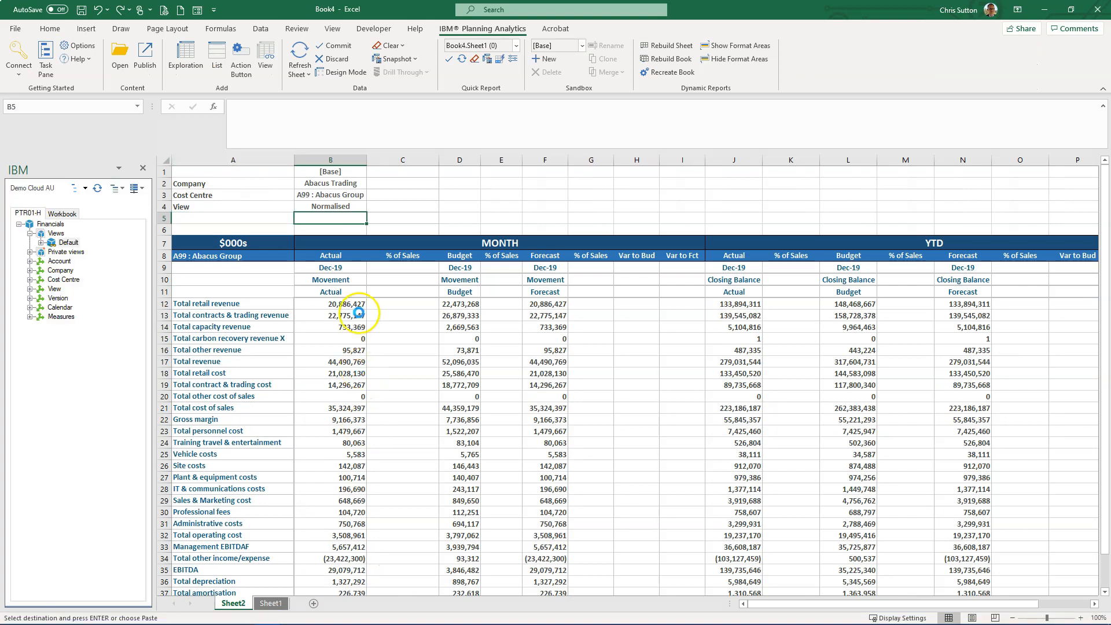
{"action": "key", "text": "ctrl+v"}
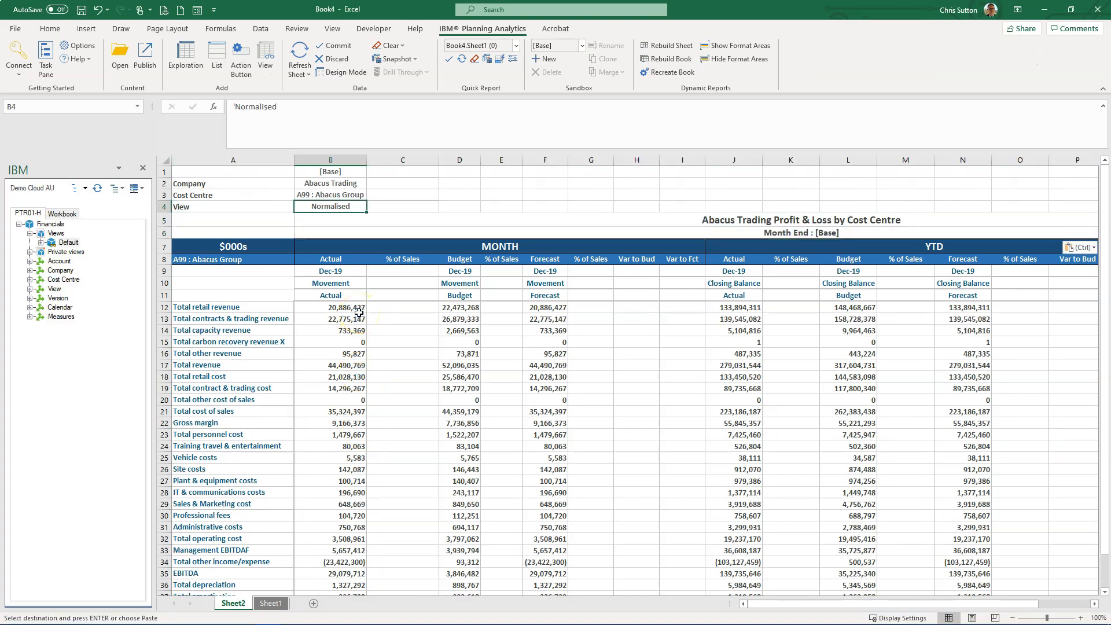
{"action": "scroll", "coordinate": [359, 312], "scroll_direction": "right", "scroll_amount": 1}
{"action": "key", "text": "Down"}
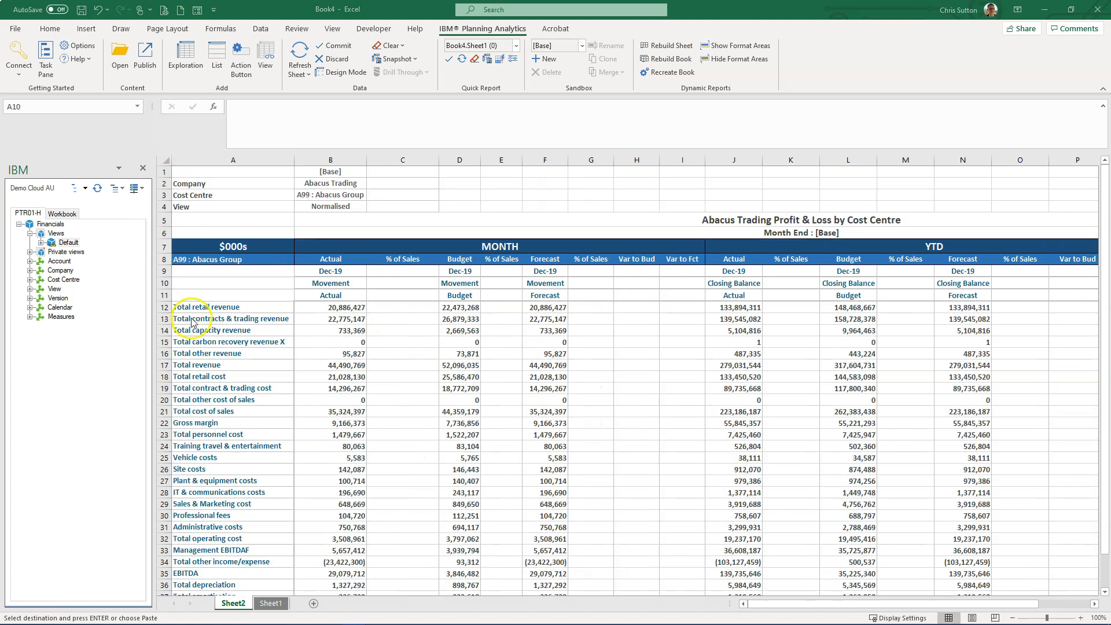
Step: Insert a blank row above Total retail revenue at row 12
{"action": "left_click", "coordinate": [162, 307]}
{"action": "key", "text": "alt+h"}
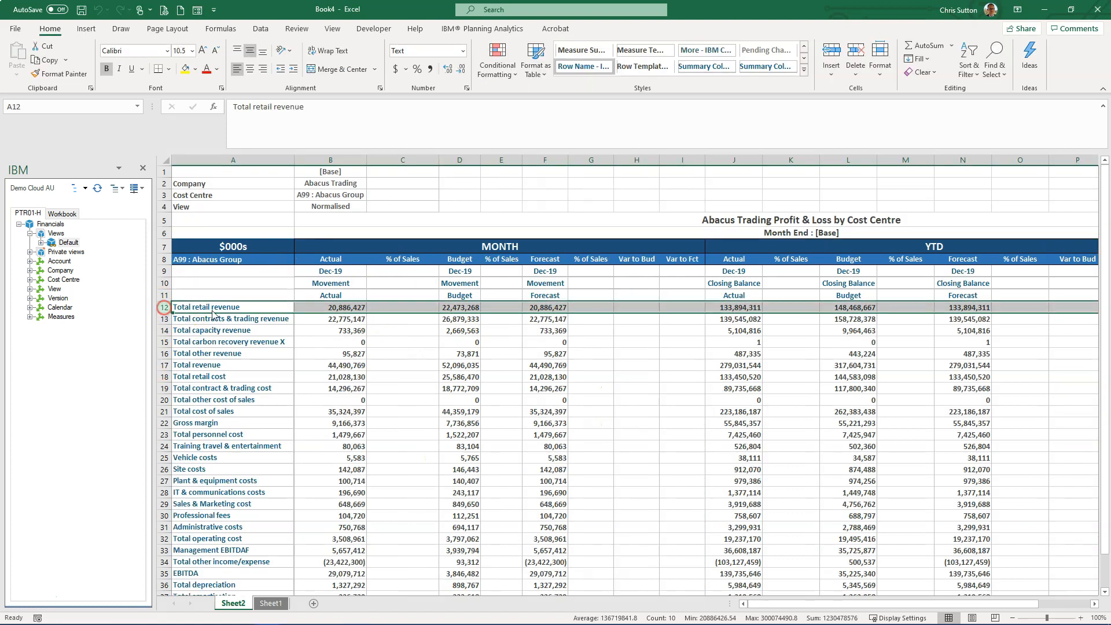
{"action": "key", "text": "alt"}
{"action": "key", "text": "alt"}
{"action": "key", "text": "alt"}
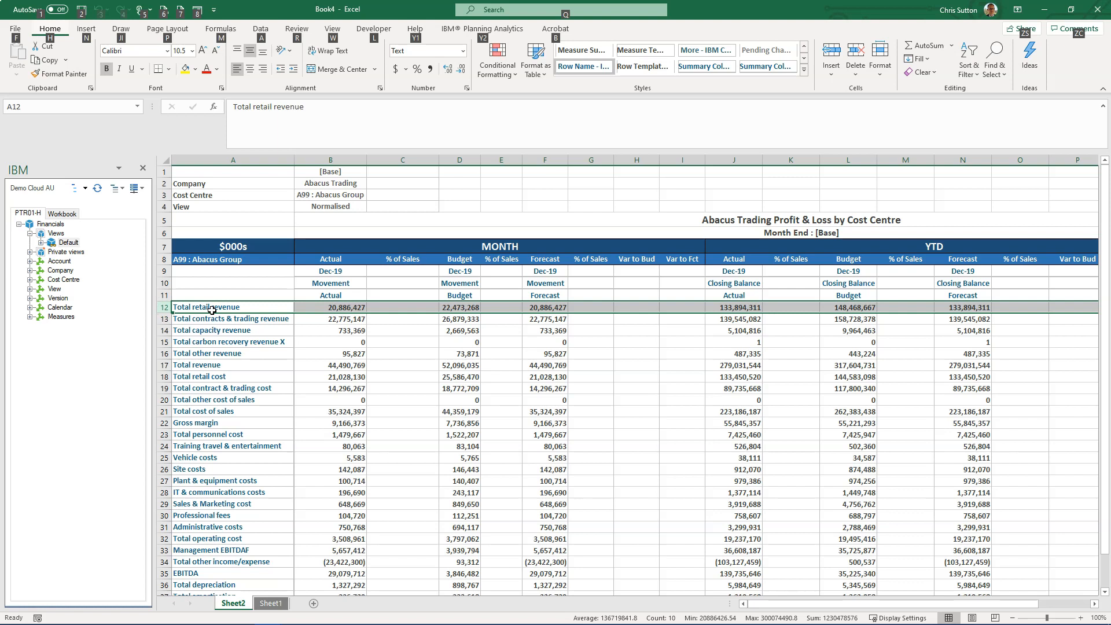
{"action": "key", "text": "i"}
{"action": "key", "text": "r"}
{"action": "left_click", "coordinate": [223, 388]}
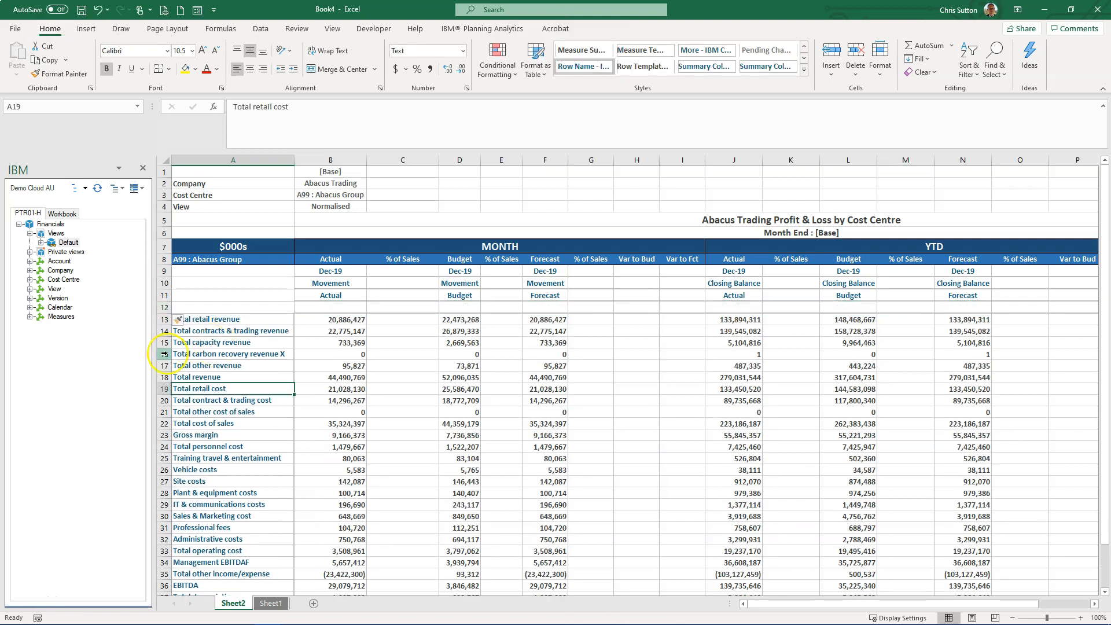
Step: Delete the Total carbon recovery revenue X row from the Quick Report
{"action": "left_click", "coordinate": [165, 354]}
{"action": "right_click", "coordinate": [164, 353]}
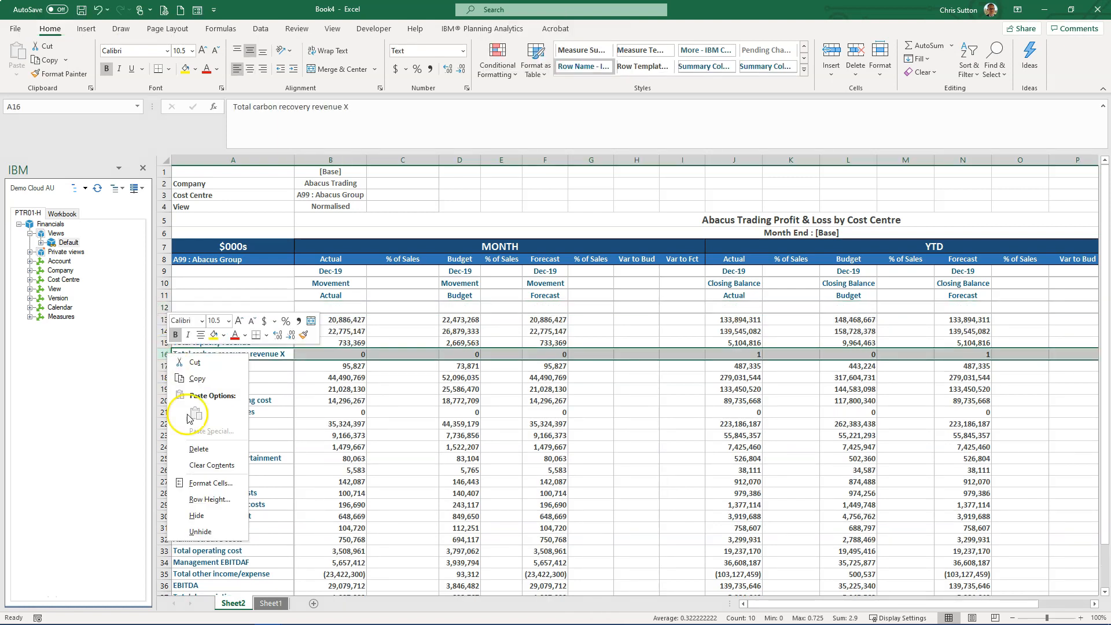
{"action": "left_click", "coordinate": [198, 449]}
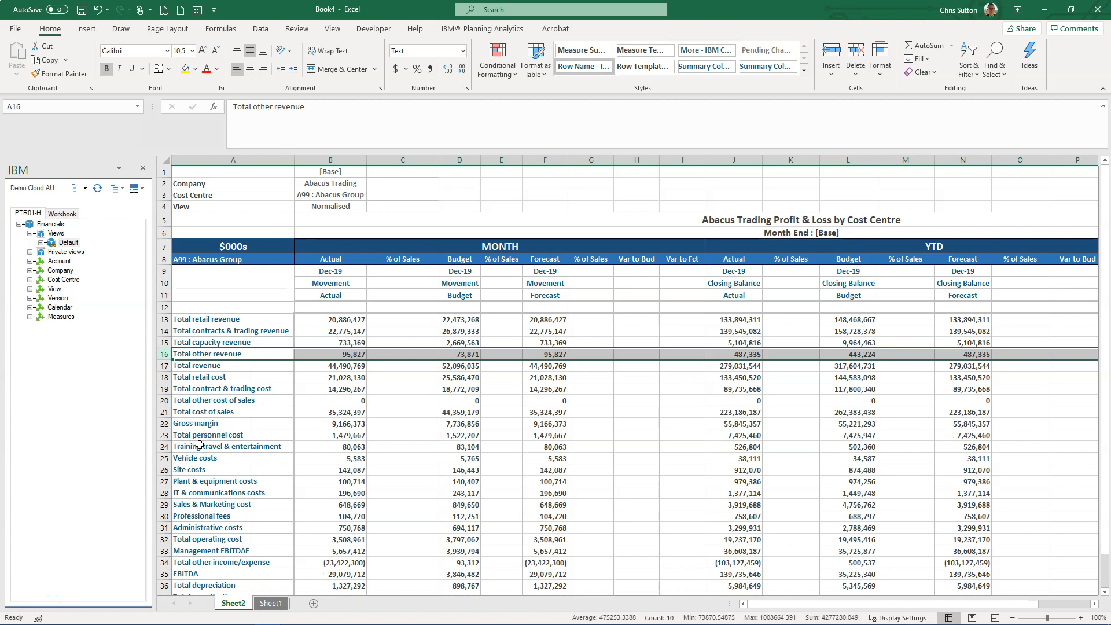
Step: Insert one blank row above Total retail cost at row 18 and one above Total personnel cost at row 24
{"action": "left_click", "coordinate": [164, 377]}
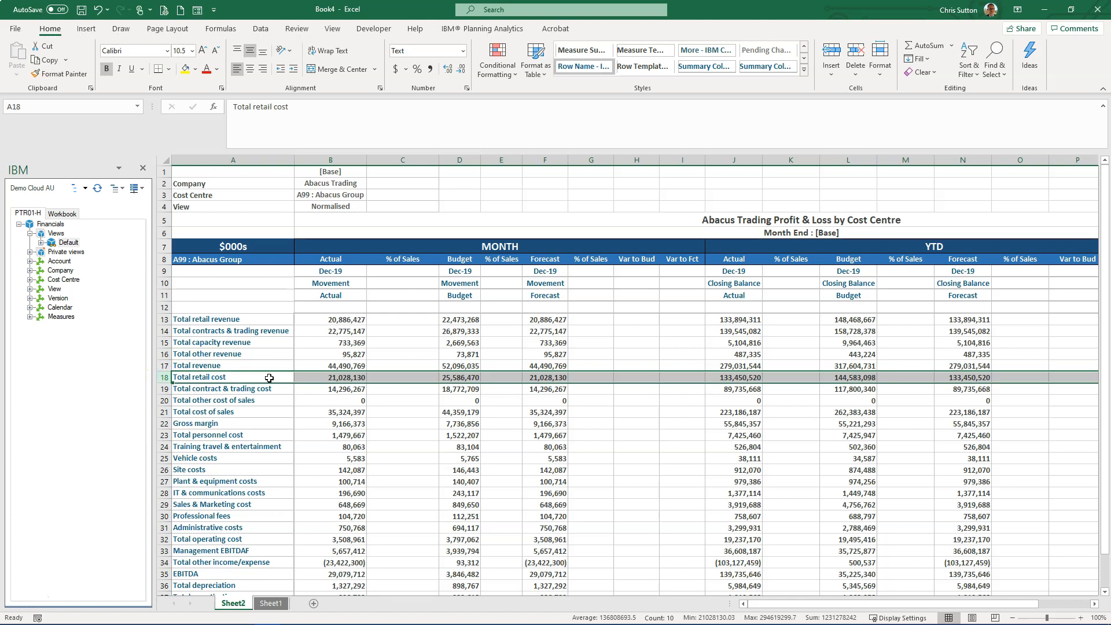
{"action": "key", "text": "ctrl+shift+plus"}
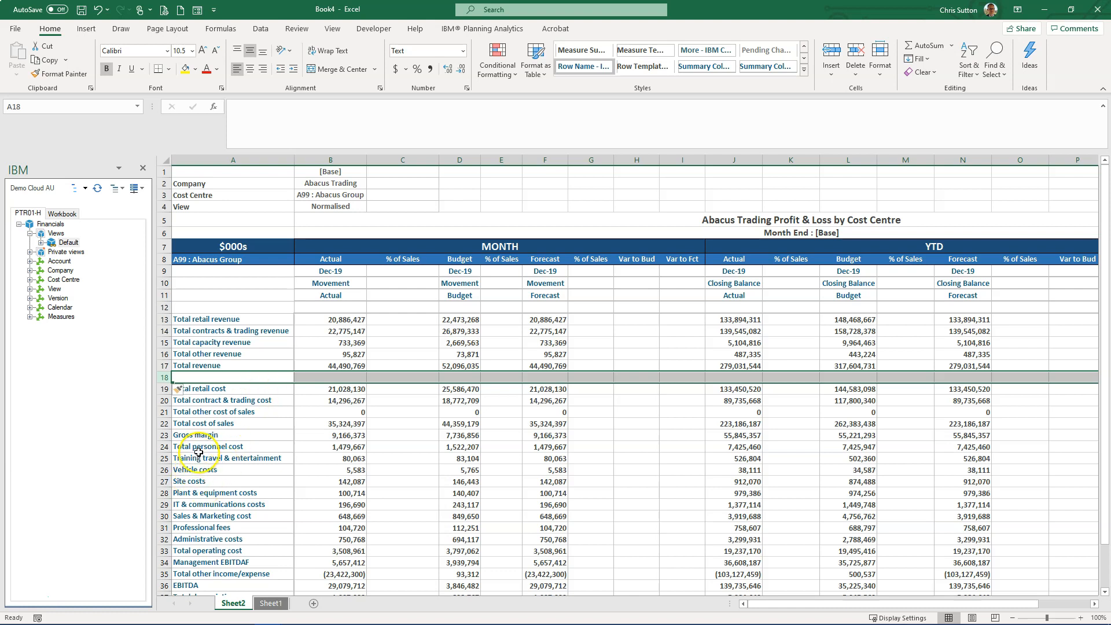
{"action": "left_click", "coordinate": [164, 446]}
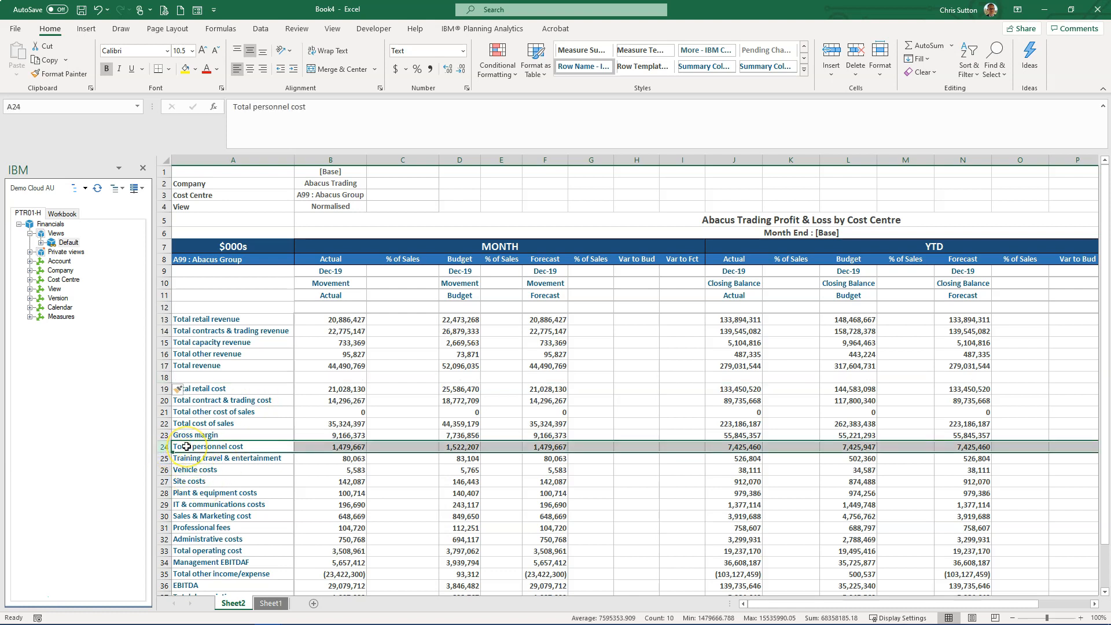
{"action": "key", "text": "ctrl+shift+plus"}
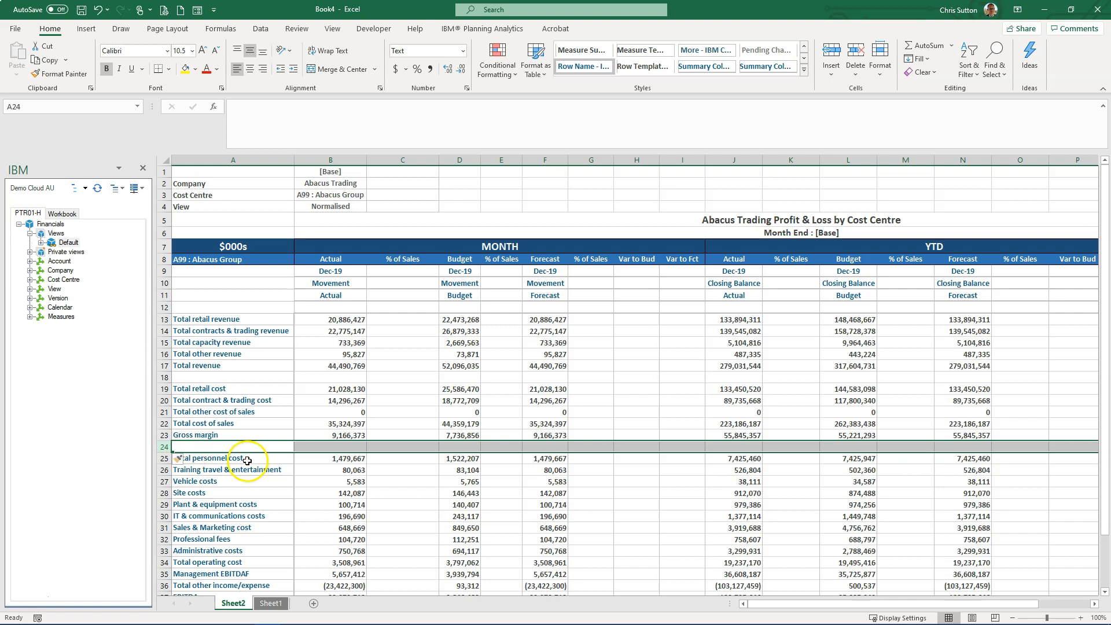
Step: Enter the section headings REVENUE in A12, COST OF SALES in A18 and OPERATING COSTS in A24
{"action": "left_click", "coordinate": [218, 307]}
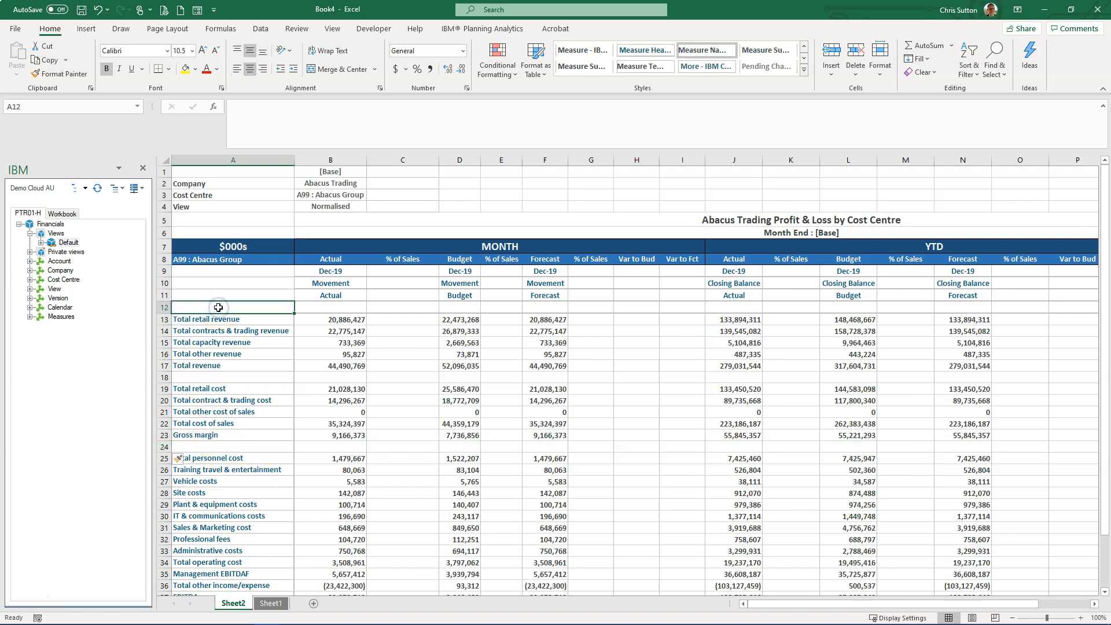
{"action": "type", "text": "REVENUE"}
{"action": "key", "text": "Return"}
{"action": "key", "text": "Down"}
{"action": "key", "text": "Down"}
{"action": "key", "text": "Down"}
{"action": "key", "text": "Down"}
{"action": "key", "text": "Down"}
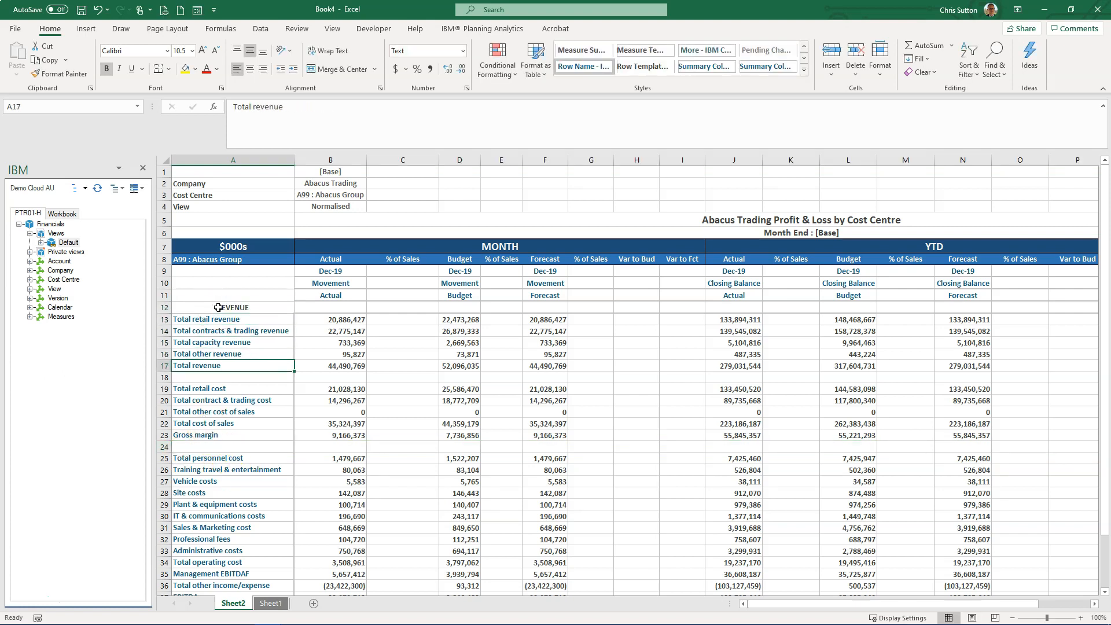
{"action": "type", "text": "COST OF SALES"}
{"action": "key", "text": "Return"}
{"action": "key", "text": "Down"}
{"action": "key", "text": "Down"}
{"action": "key", "text": "Down"}
{"action": "key", "text": "Down"}
{"action": "key", "text": "Down"}
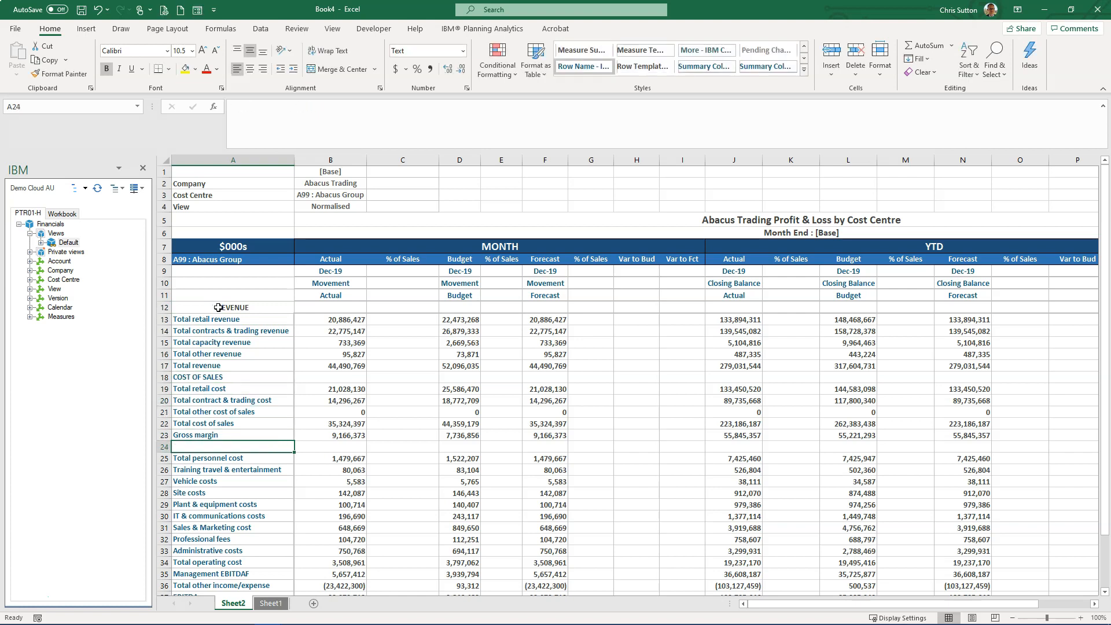
{"action": "type", "text": "OPERATING COSTS"}
{"action": "key", "text": "ctrl+Return"}
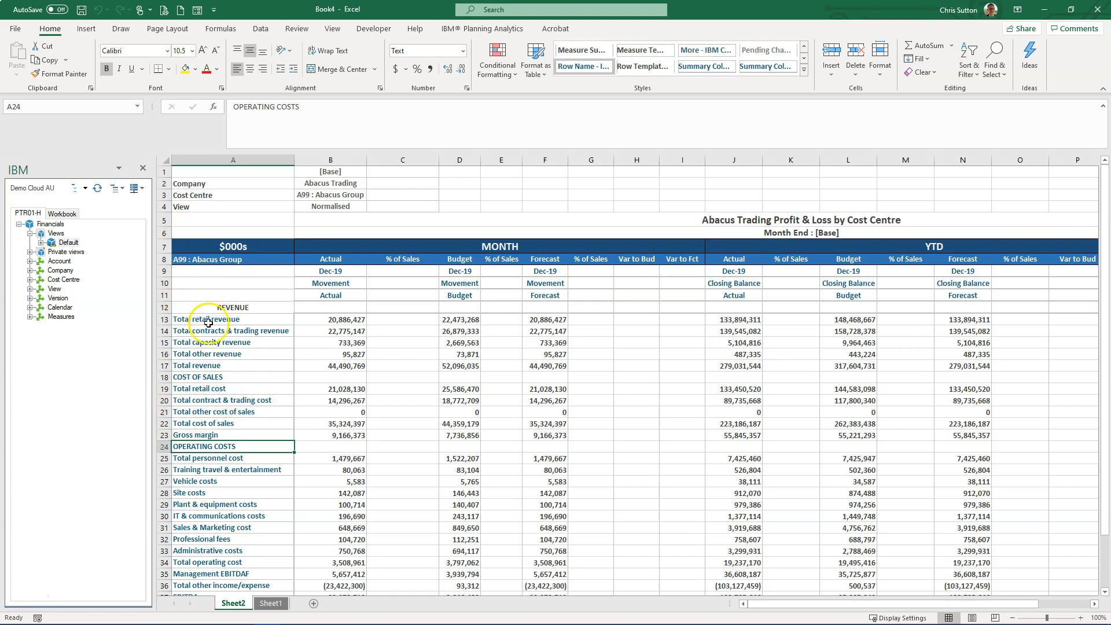
Step: Left-align the REVENUE heading in A12
{"action": "left_click", "coordinate": [194, 307]}
{"action": "left_click", "coordinate": [249, 69]}
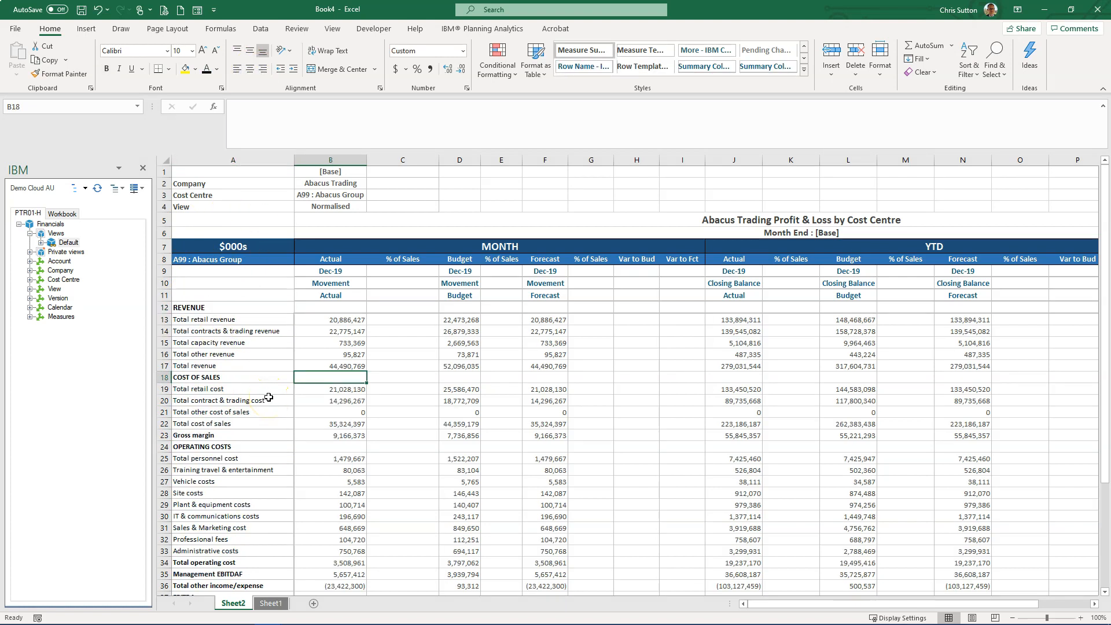
{"action": "key", "text": "Down"}
{"action": "key", "text": "Down"}
{"action": "key", "text": "Down"}
{"action": "key", "text": "Down"}
{"action": "key", "text": "Up"}
{"action": "key", "text": "Up"}
{"action": "key", "text": "Up"}
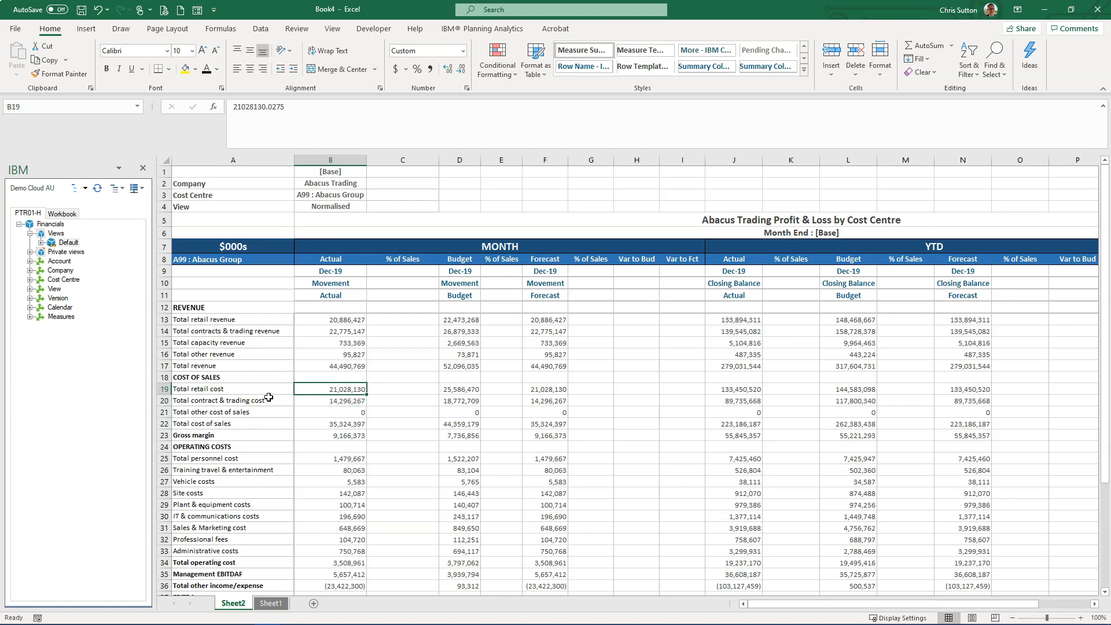
Step: Calculate Total retail cost as a share of Total revenue in C19 with =+B19/B$17, formatted as a percentage with one decimal
{"action": "key", "text": "Right"}
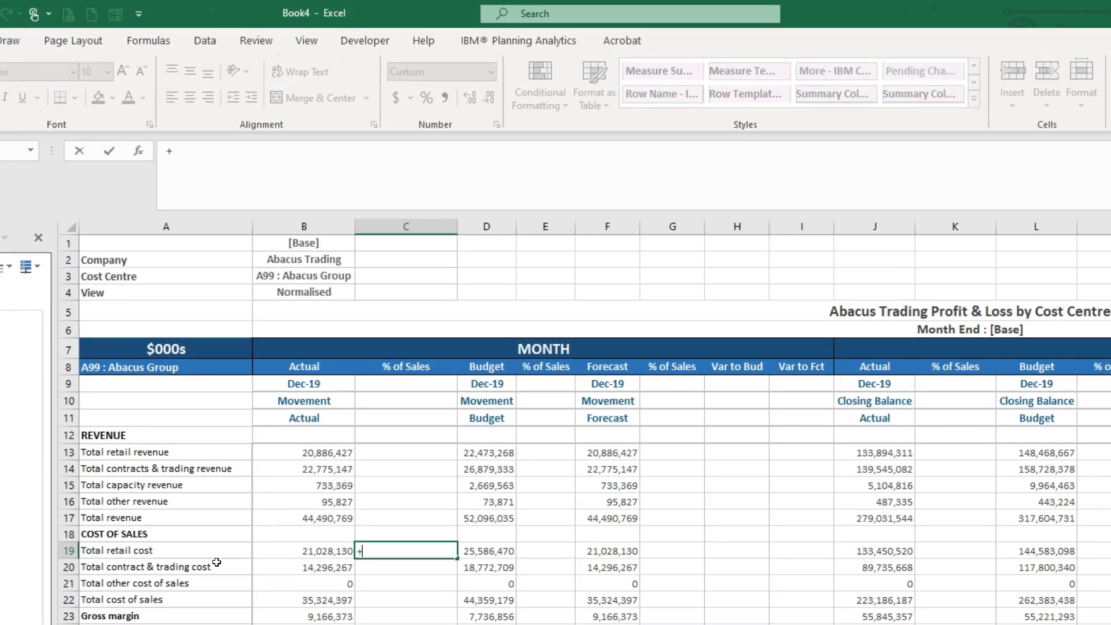
{"action": "type", "text": "+"}
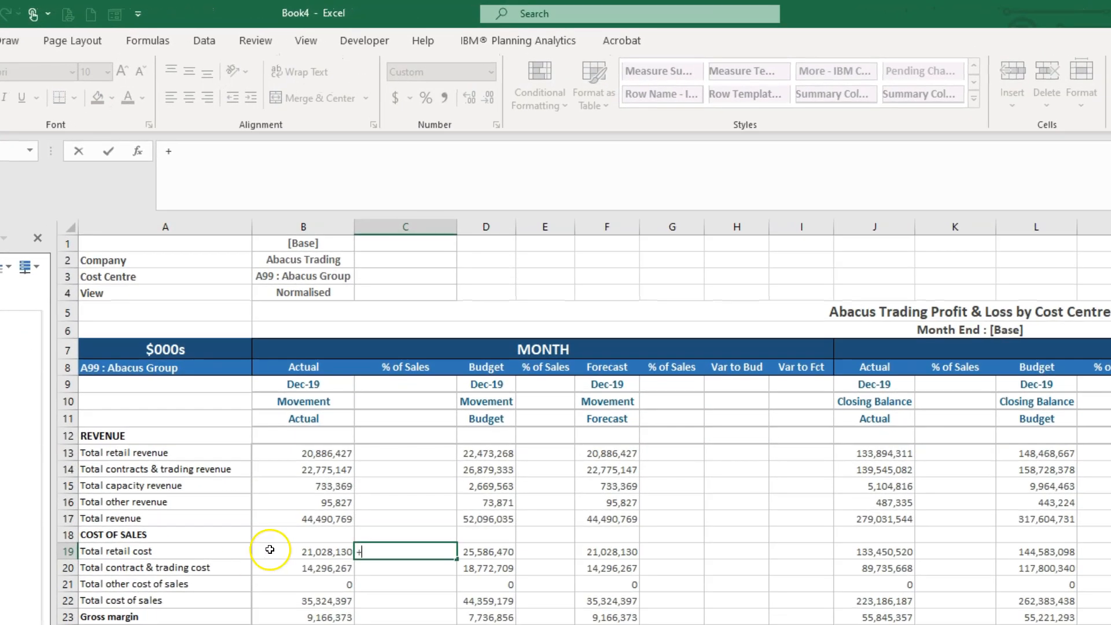
{"action": "left_click", "coordinate": [270, 550]}
{"action": "type", "text": "/"}
{"action": "left_click", "coordinate": [278, 518]}
{"action": "left_click", "coordinate": [206, 149]}
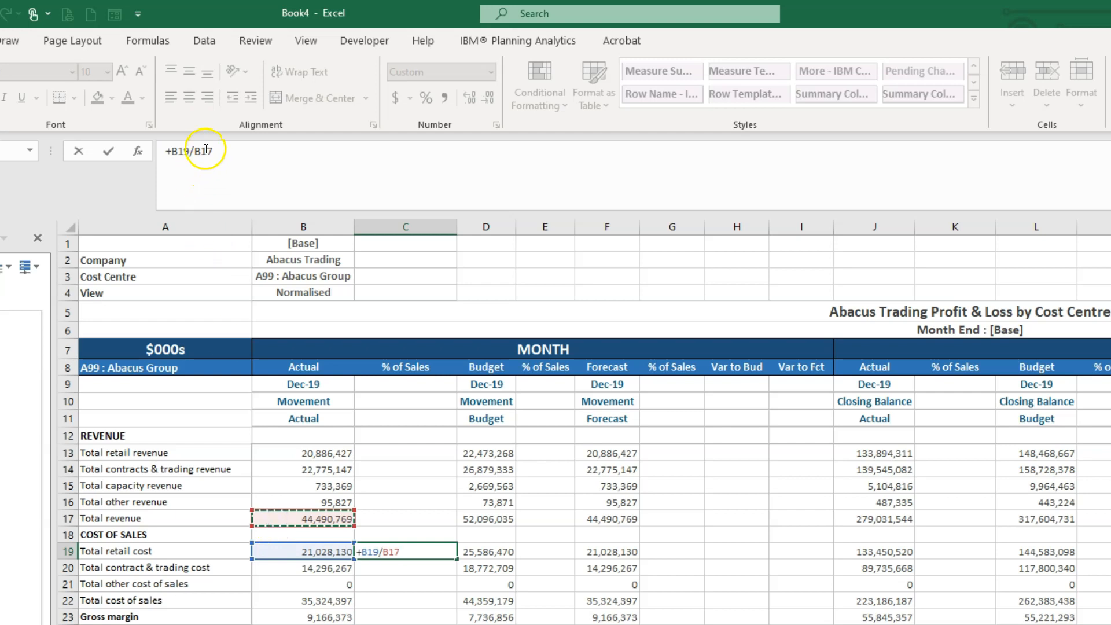
{"action": "type", "text": "$"}
{"action": "key", "text": "ctrl+Return"}
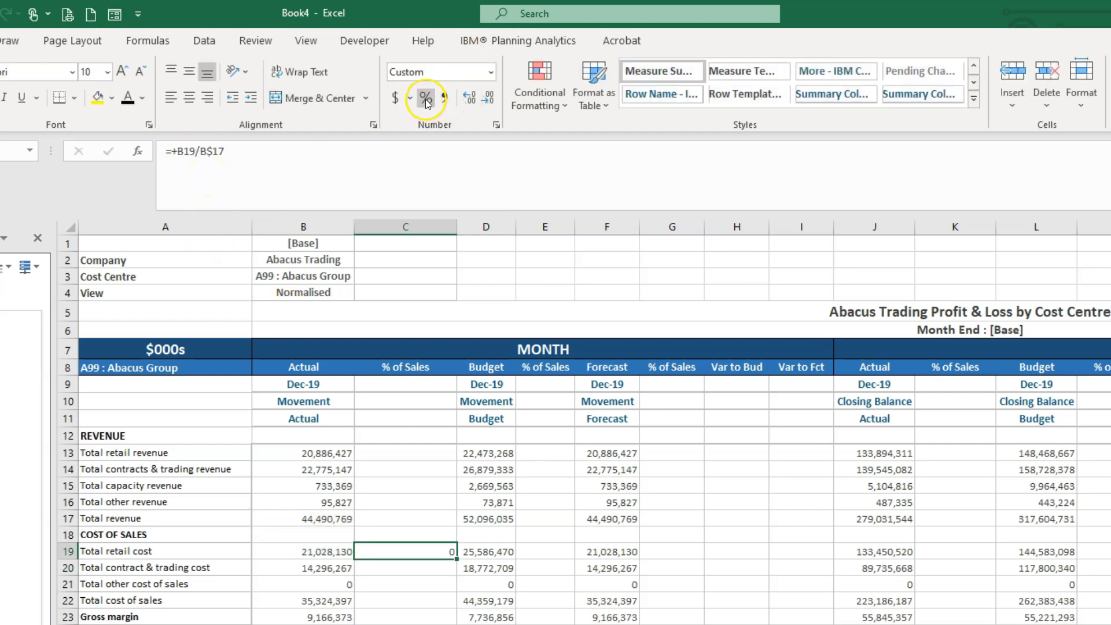
{"action": "left_click", "coordinate": [426, 99]}
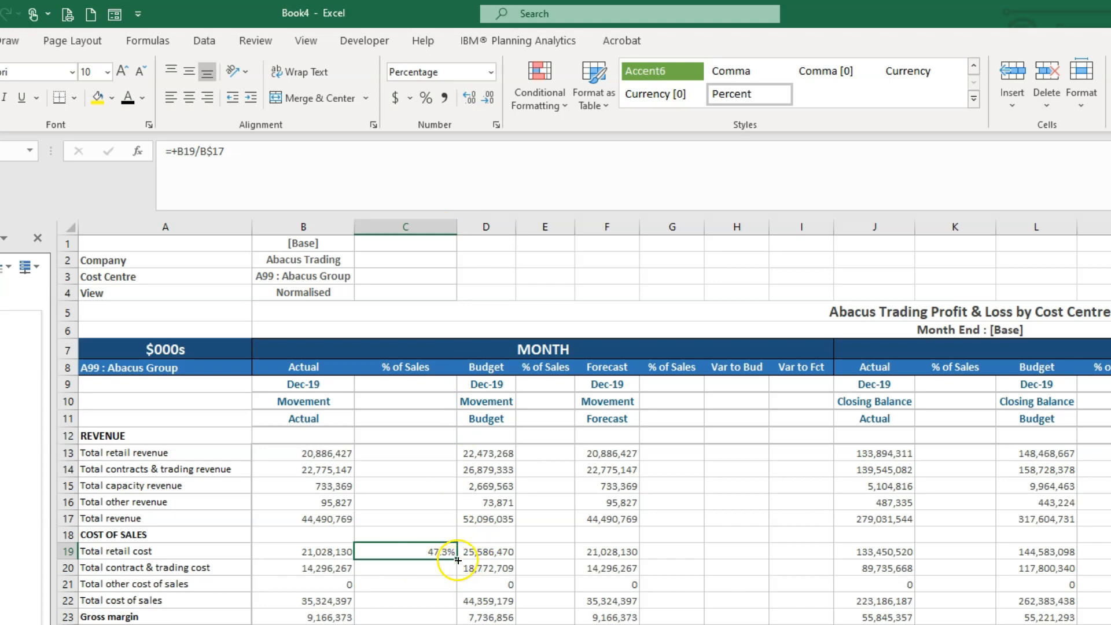
Step: Fill the C19 percentage formula down to the EBIT row and clear it from C24 on the OPERATING COSTS heading row
{"action": "left_click_drag", "start_coordinate": [457, 559], "coordinate": [423, 547]}
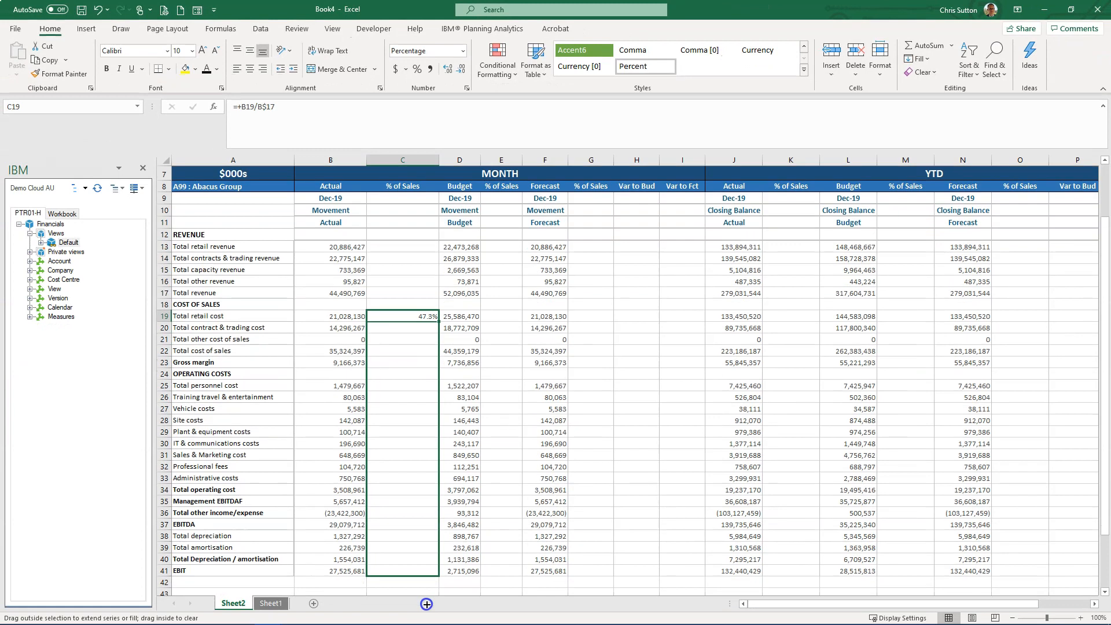
{"action": "left_click", "coordinate": [392, 506]}
{"action": "left_click", "coordinate": [399, 313]}
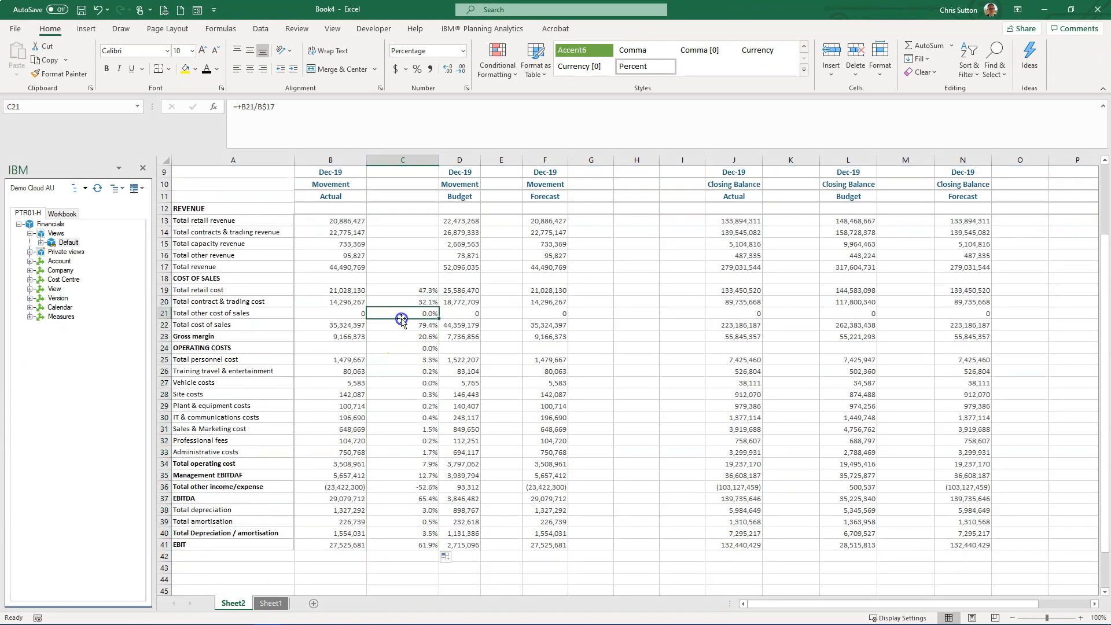
{"action": "left_click", "coordinate": [397, 348]}
{"action": "key", "text": "Delete"}
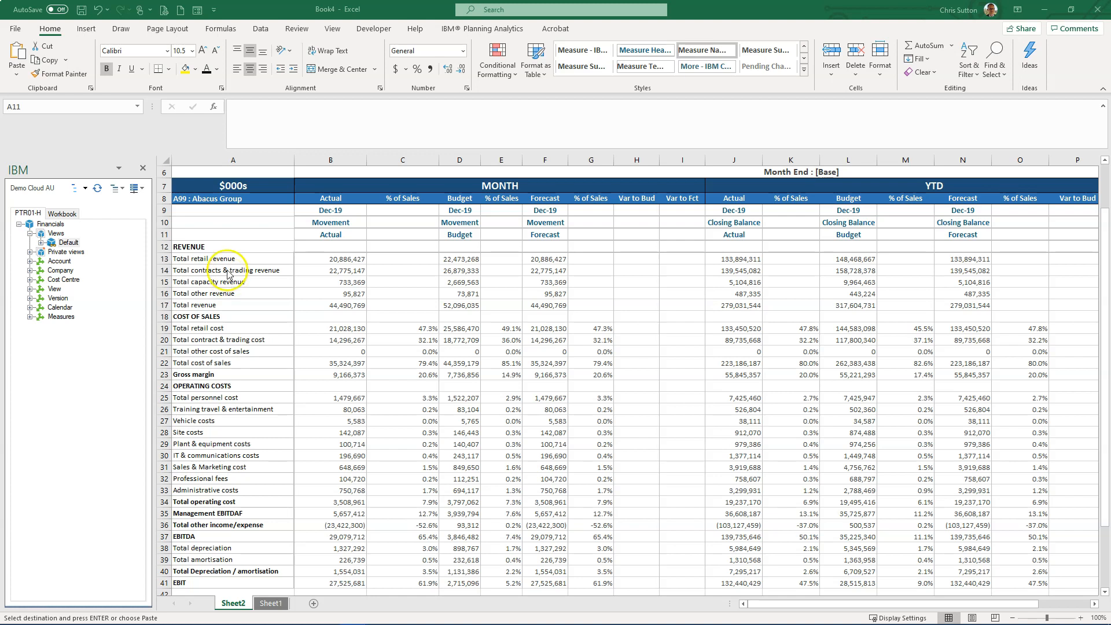
Step: Insert a blank column in front of the row label column to hold the sign factors for the variances
{"action": "left_click", "coordinate": [628, 200]}
{"action": "left_click", "coordinate": [671, 200]}
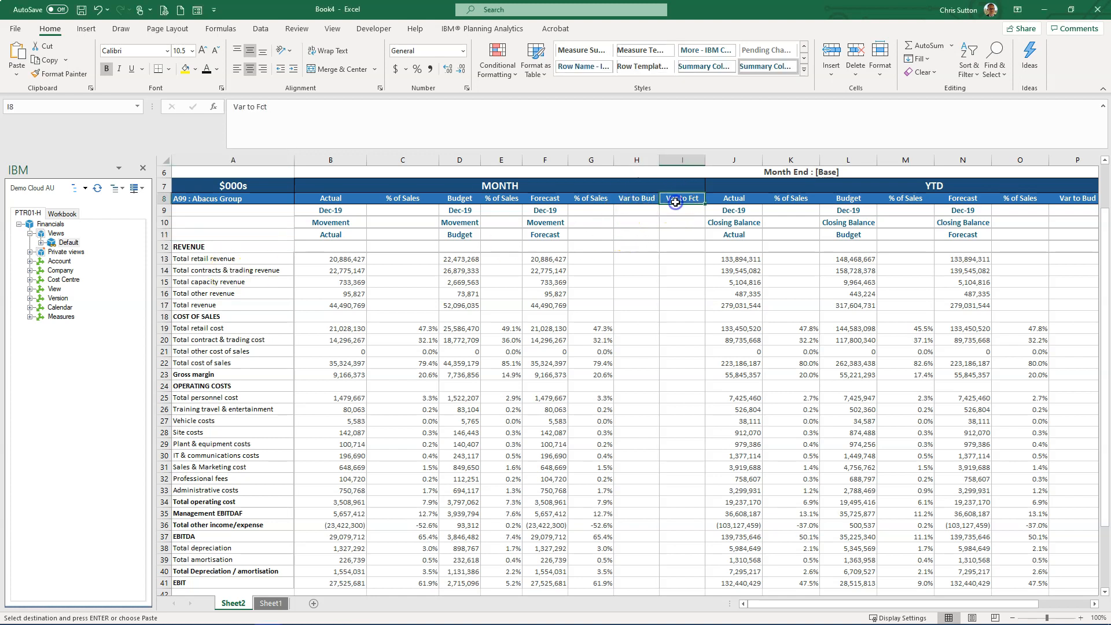
{"action": "left_click", "coordinate": [205, 259]}
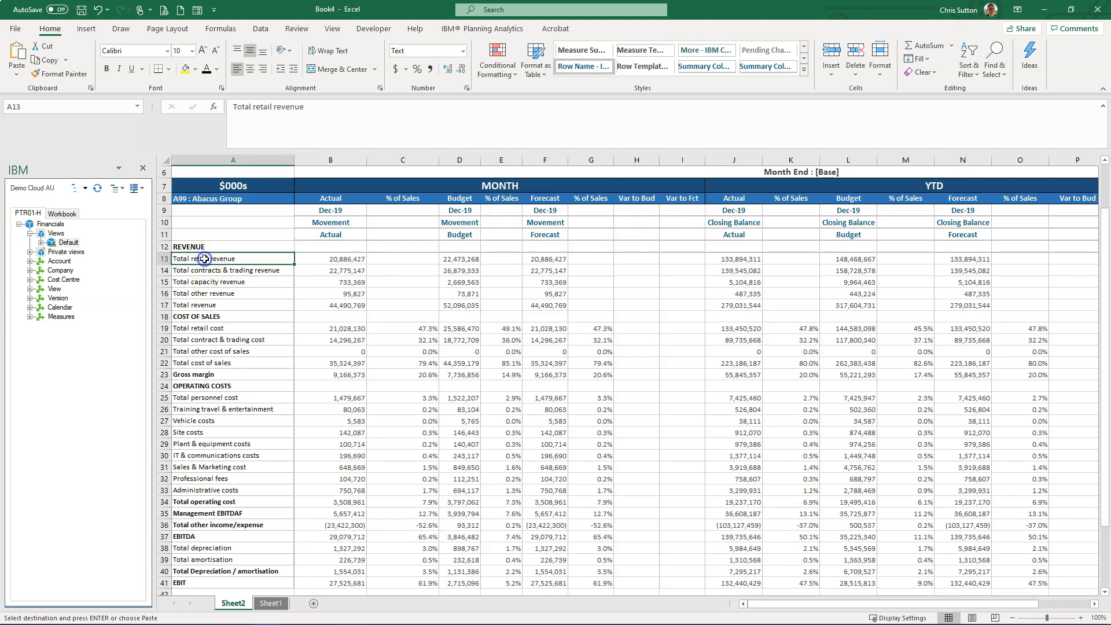
{"action": "right_click", "coordinate": [209, 162]}
{"action": "left_click", "coordinate": [233, 249]}
{"action": "left_click", "coordinate": [233, 257]}
{"action": "key", "text": "Left"}
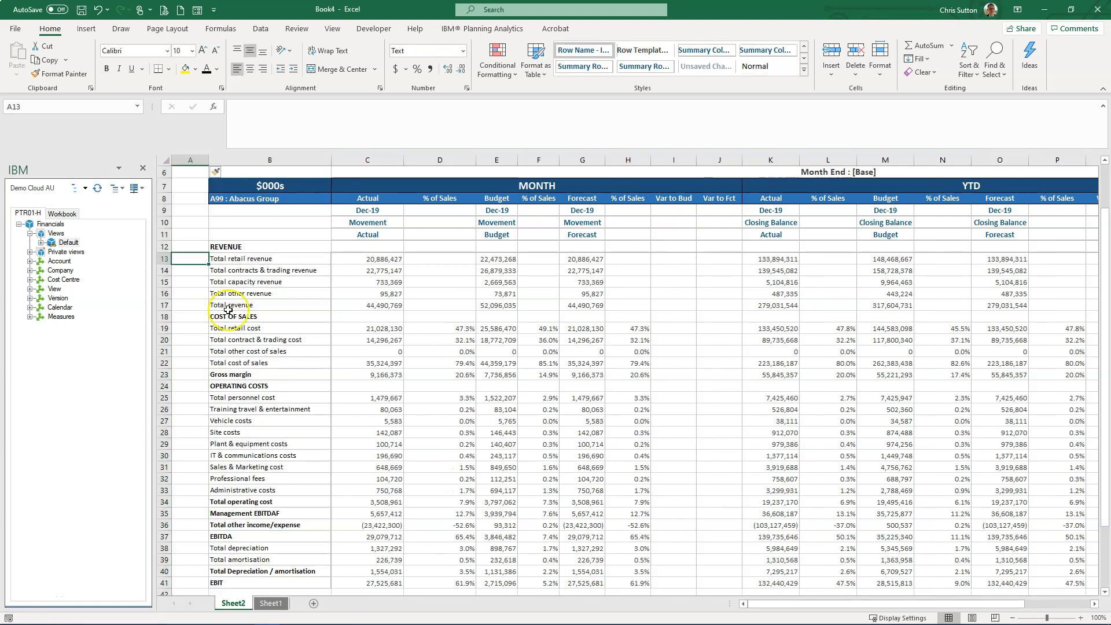
Step: Copy the 1 and -1 sign factors in column A of OriginalReport_DBRW.xlsx, rows 13 to 41, into Book4's new column A from A13
{"action": "mouse_move", "coordinate": [243, 616]}
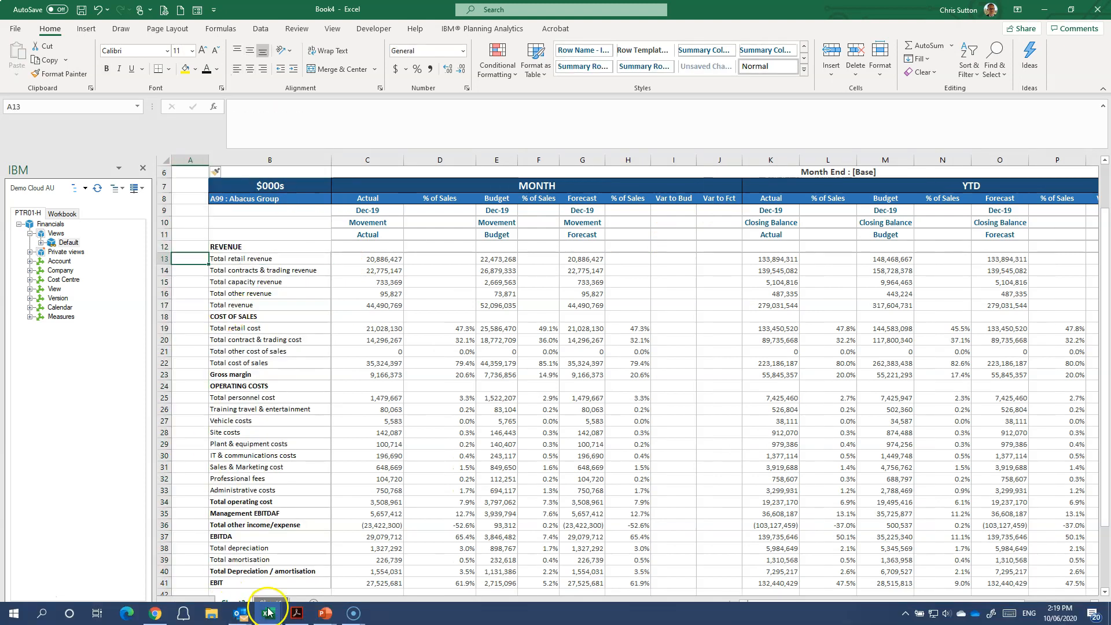
{"action": "left_click", "coordinate": [270, 573]}
{"action": "left_click", "coordinate": [255, 348]}
{"action": "key", "text": "Left"}
{"action": "key", "text": "Up"}
{"action": "key", "text": "Up"}
{"action": "key", "text": "shift+Down"}
{"action": "key", "text": "shift+Down"}
{"action": "key", "text": "shift+Down"}
{"action": "key", "text": "shift+Down"}
{"action": "key", "text": "shift+Down"}
{"action": "key", "text": "shift+Down"}
{"action": "key", "text": "shift+Down"}
{"action": "key", "text": "shift+Down"}
{"action": "key", "text": "shift+Down"}
{"action": "key", "text": "shift+Down"}
{"action": "key", "text": "shift+Down"}
{"action": "key", "text": "shift+Down"}
{"action": "key", "text": "shift+Down"}
{"action": "key", "text": "shift+Down"}
{"action": "key", "text": "shift+Down"}
{"action": "key", "text": "shift+Down"}
{"action": "key", "text": "shift+Down"}
{"action": "key", "text": "shift+Down"}
{"action": "key", "text": "shift+Down"}
{"action": "key", "text": "shift+Down"}
{"action": "key", "text": "shift+Down"}
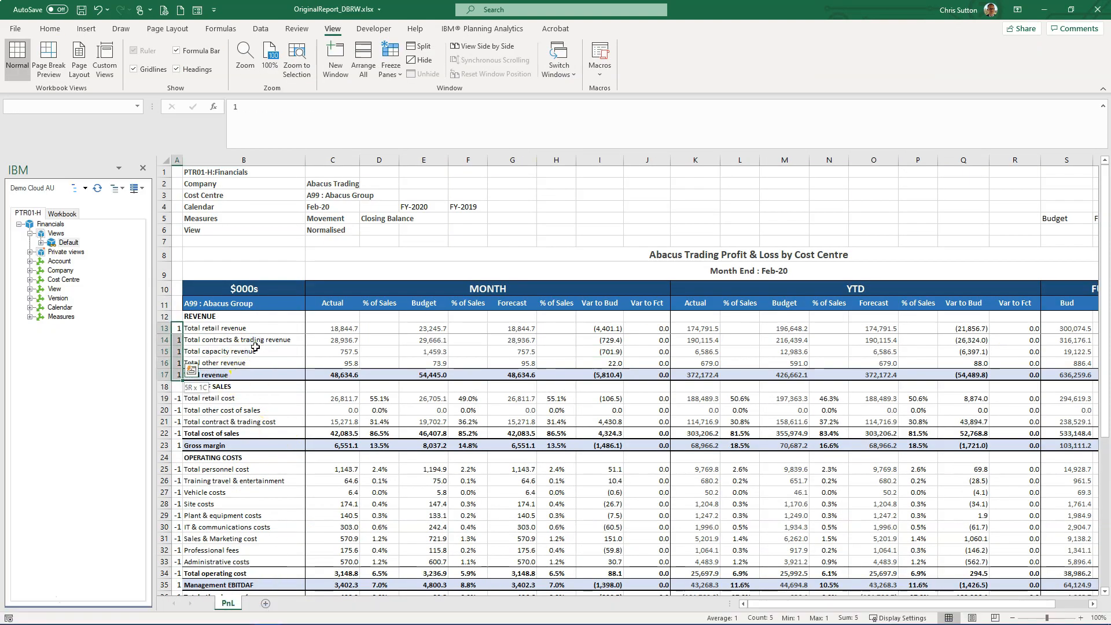
{"action": "key", "text": "shift+Down"}
{"action": "key", "text": "shift+Down"}
{"action": "key", "text": "shift+Down"}
{"action": "key", "text": "shift+Down"}
{"action": "key", "text": "shift+Down"}
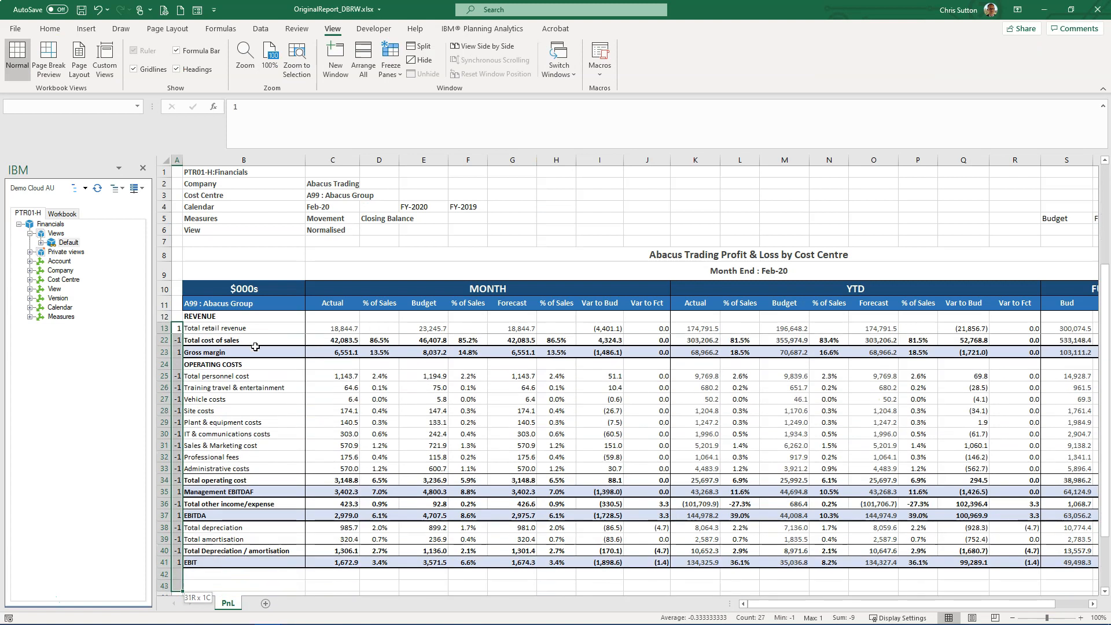
{"action": "key", "text": "ctrl+c"}
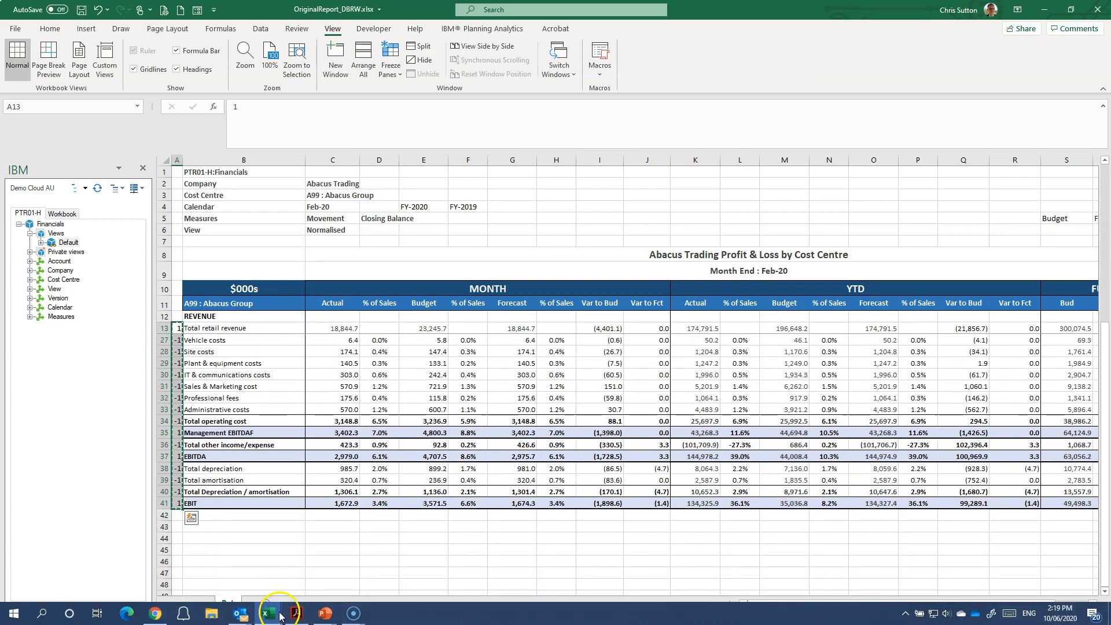
{"action": "mouse_move", "coordinate": [270, 617]}
{"action": "left_click", "coordinate": [359, 570]}
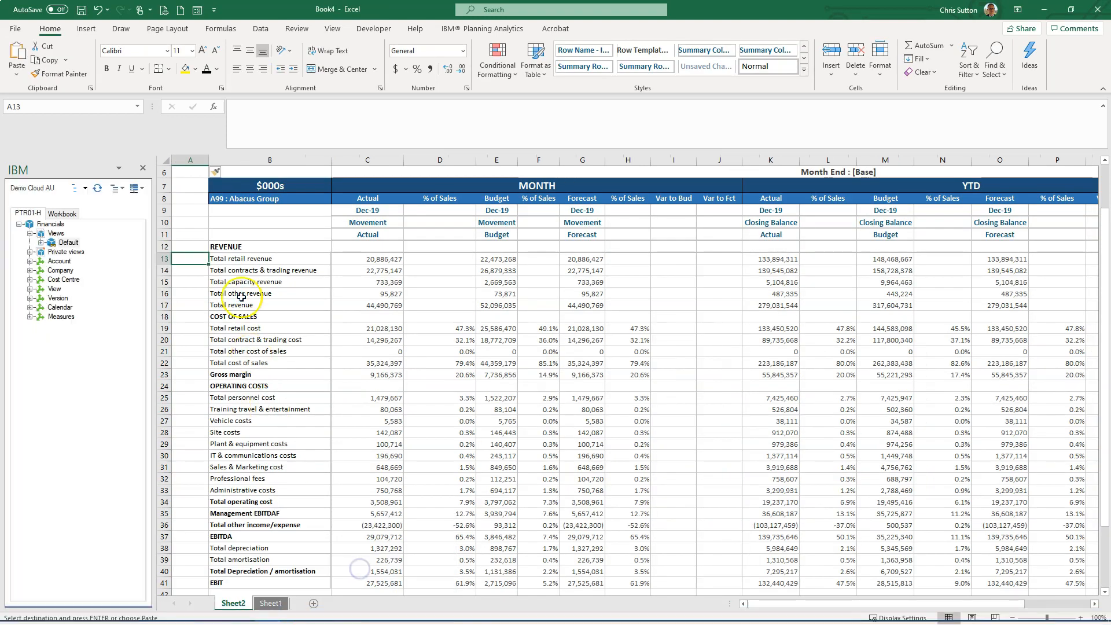
{"action": "key", "text": "ctrl+v"}
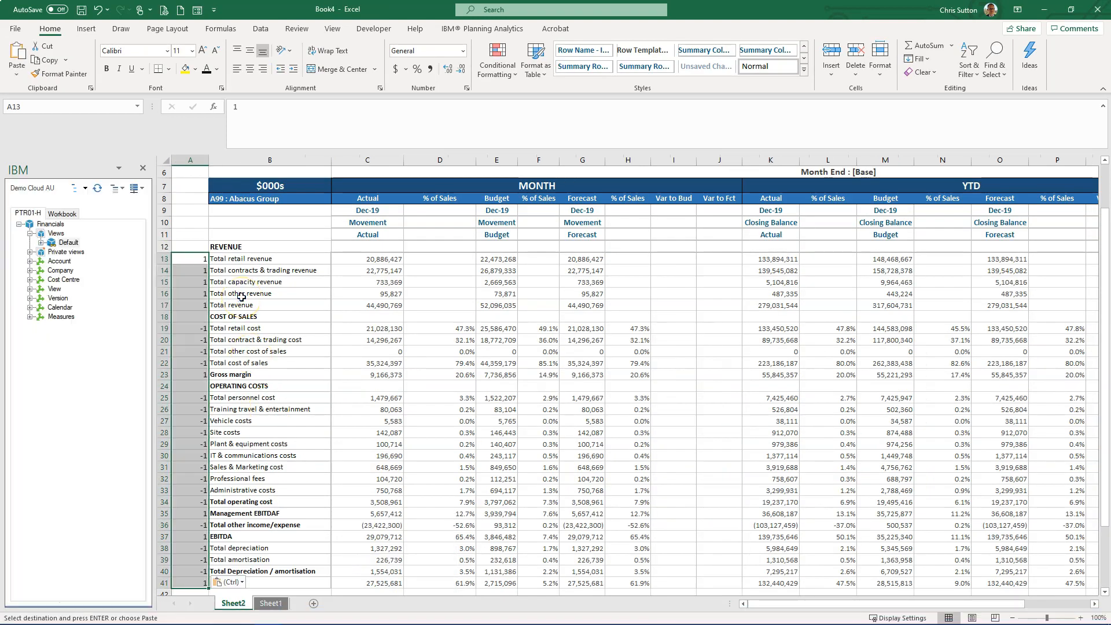
Step: Enter the month Var to Bud formula for Total retail revenue in I13 as +C13-E13
{"action": "key", "text": "Right"}
{"action": "key", "text": "Right"}
{"action": "key", "text": "Right"}
{"action": "key", "text": "Right"}
{"action": "key", "text": "Right"}
{"action": "key", "text": "Right"}
{"action": "key", "text": "Right"}
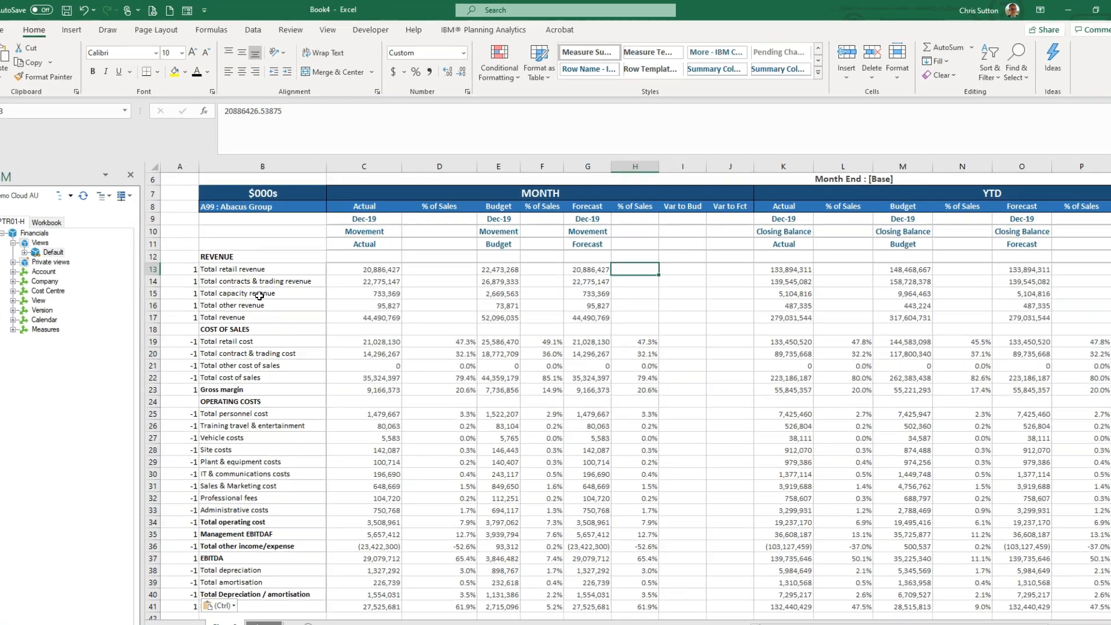
{"action": "key", "text": "Right"}
{"action": "type", "text": "+"}
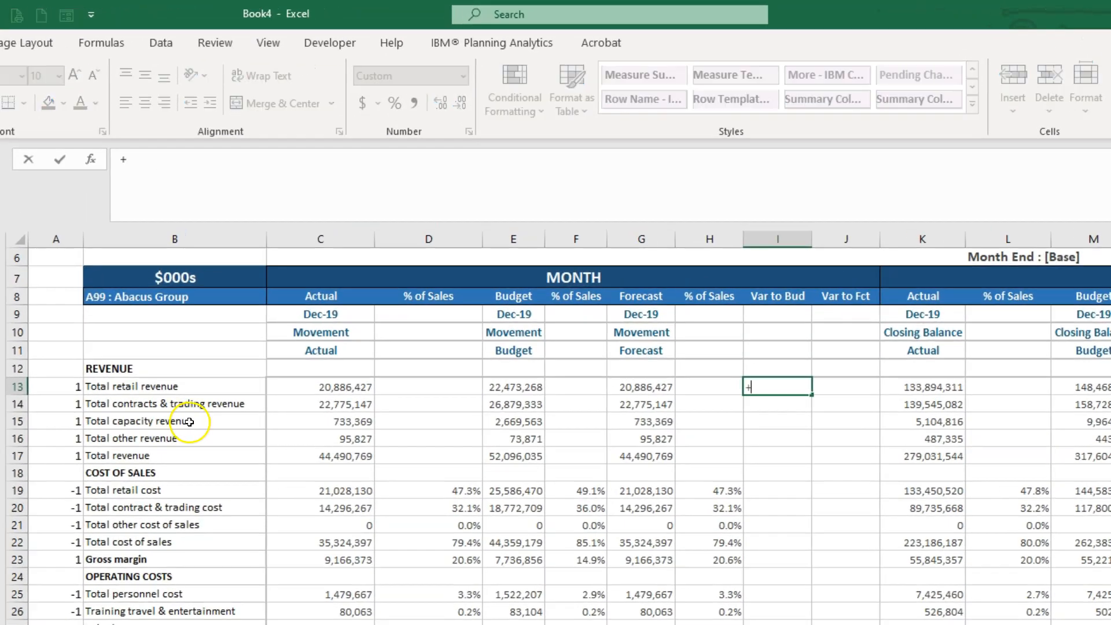
{"action": "left_click", "coordinate": [299, 391]}
{"action": "type", "text": "-"}
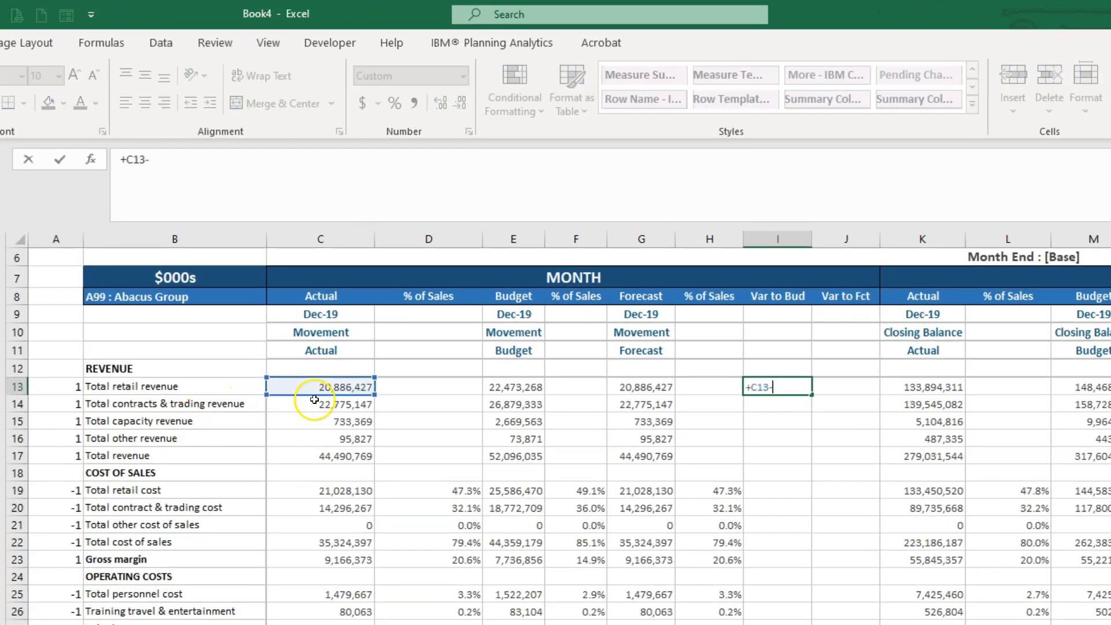
{"action": "left_click", "coordinate": [513, 387]}
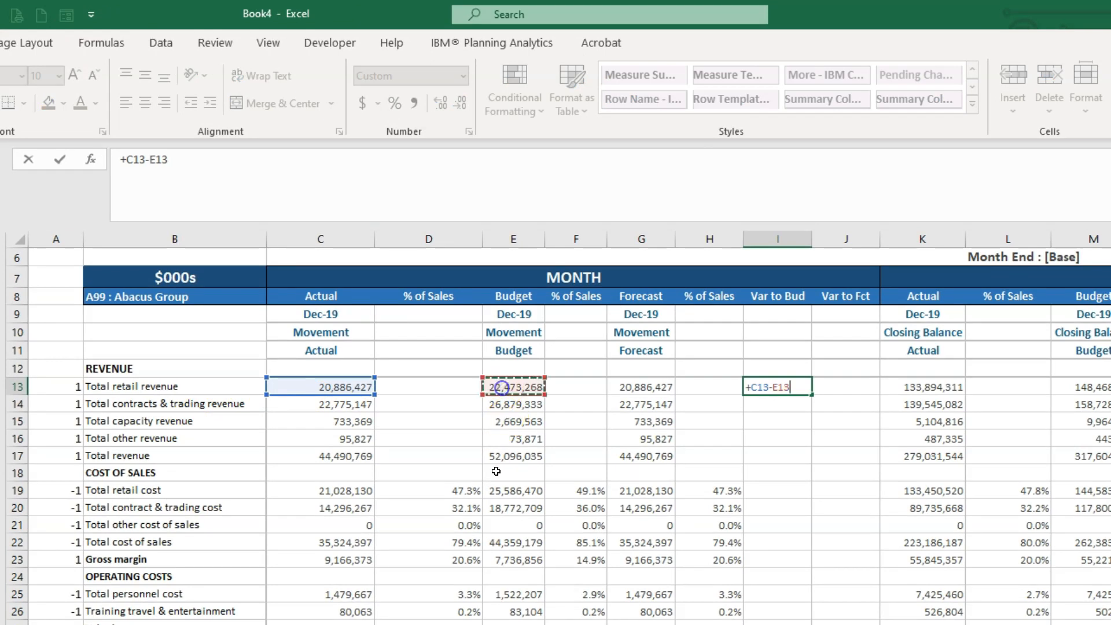
{"action": "key", "text": "Return"}
{"action": "key", "text": "Up"}
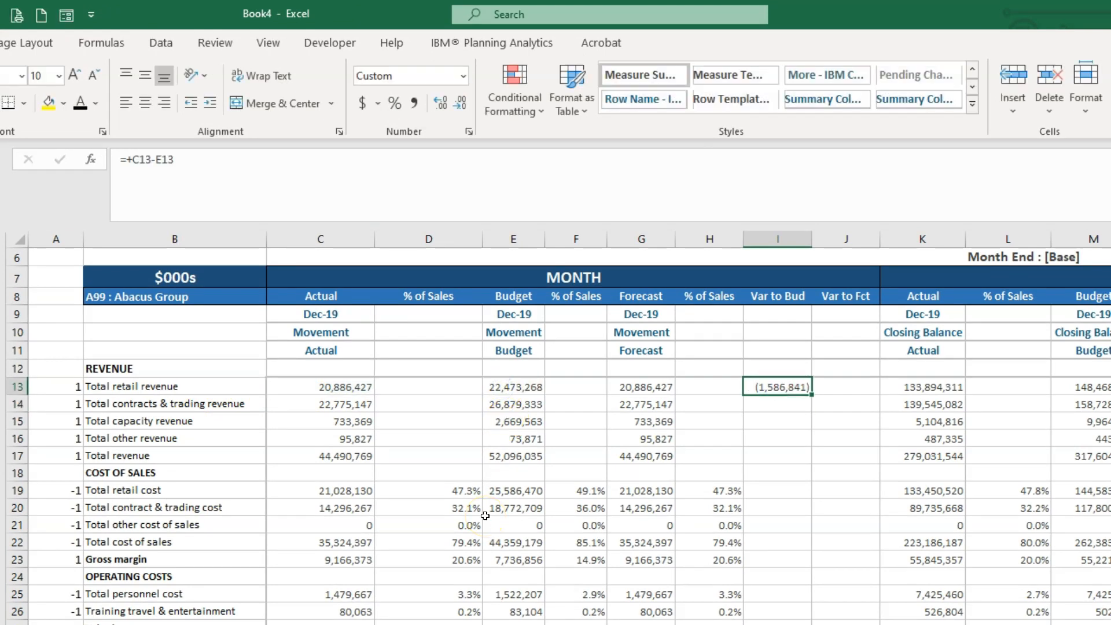
Step: Extend the I13 formula with the sign factor and column-locked references so it reads =+($C13-E13)*$A13
{"action": "left_click", "coordinate": [200, 158]}
{"action": "type", "text": ")"}
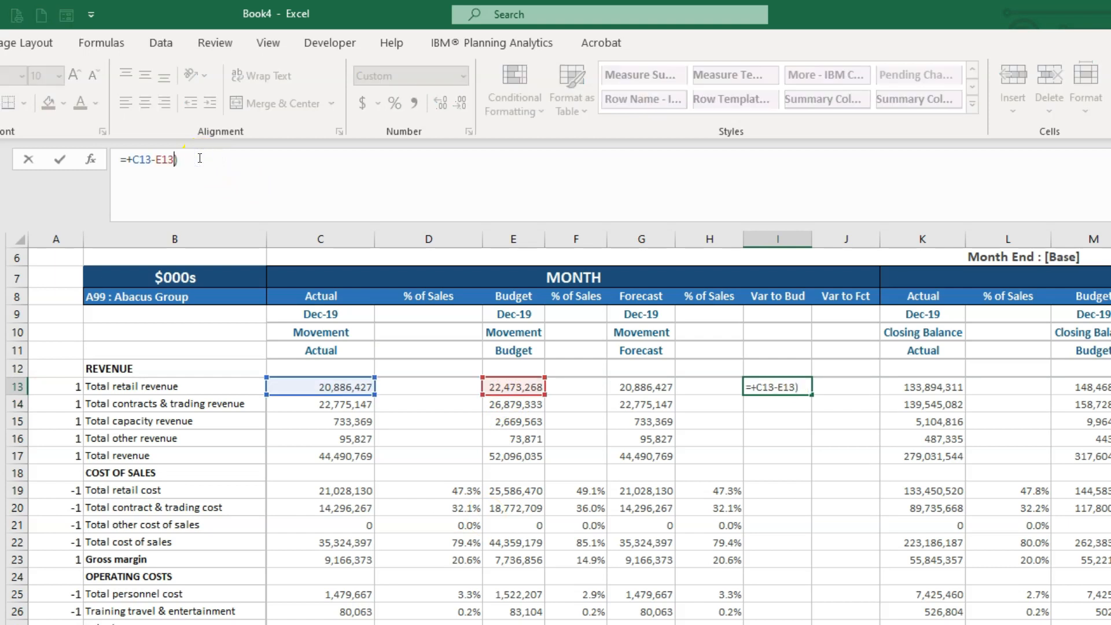
{"action": "type", "text": "("}
{"action": "type", "text": "*"}
{"action": "left_click", "coordinate": [50, 386]}
{"action": "left_click", "coordinate": [194, 168]}
{"action": "type", "text": "$A13"}
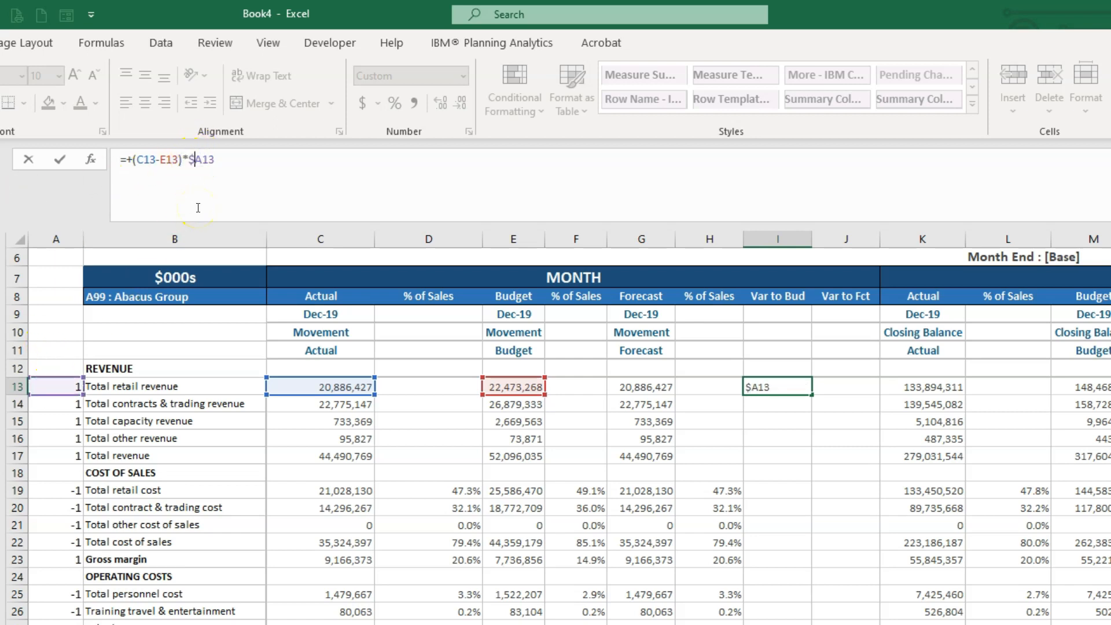
{"action": "left_click", "coordinate": [140, 160]}
{"action": "type", "text": "$"}
{"action": "key", "text": "ctrl+Return"}
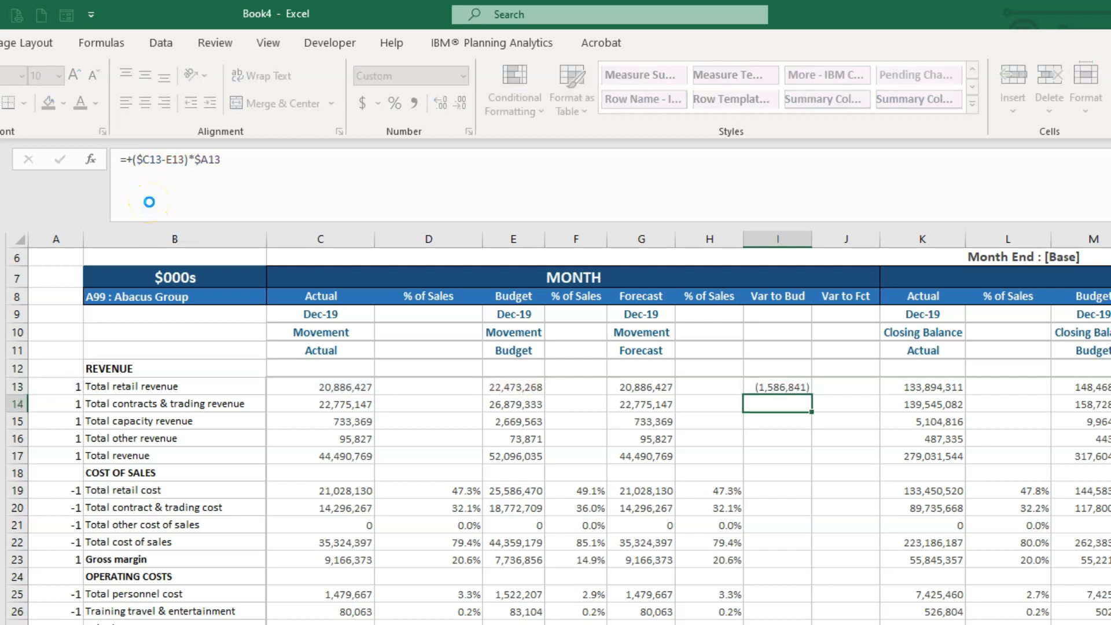
Step: Copy the variance formula to J13, change it to =+($C13-G13)*$A13, and fill I13:J13 down the report rows
{"action": "key", "text": "ctrl+c"}
{"action": "key", "text": "Right"}
{"action": "key", "text": "ctrl+v"}
{"action": "left_click", "coordinate": [845, 386]}
{"action": "left_click", "coordinate": [171, 187]}
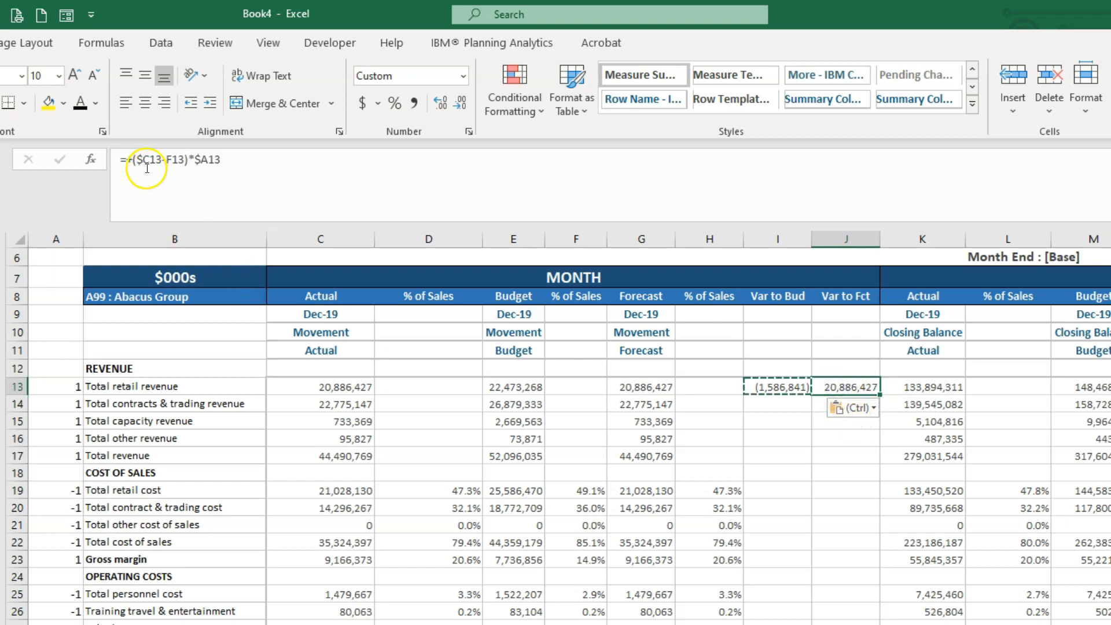
{"action": "left_click", "coordinate": [168, 159]}
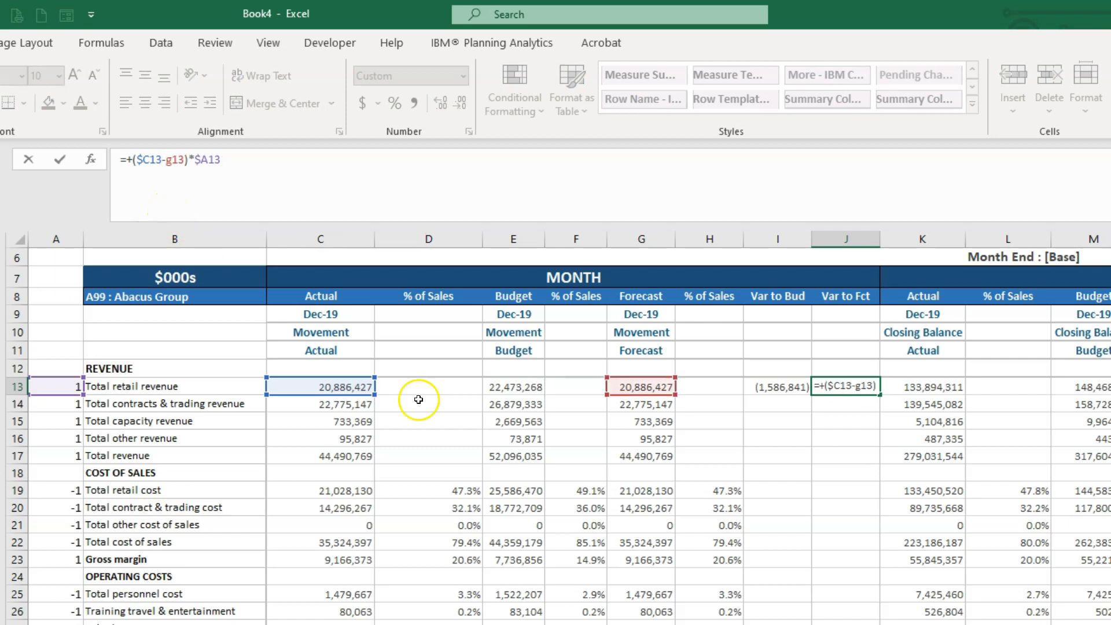
{"action": "key", "text": "ctrl+Return"}
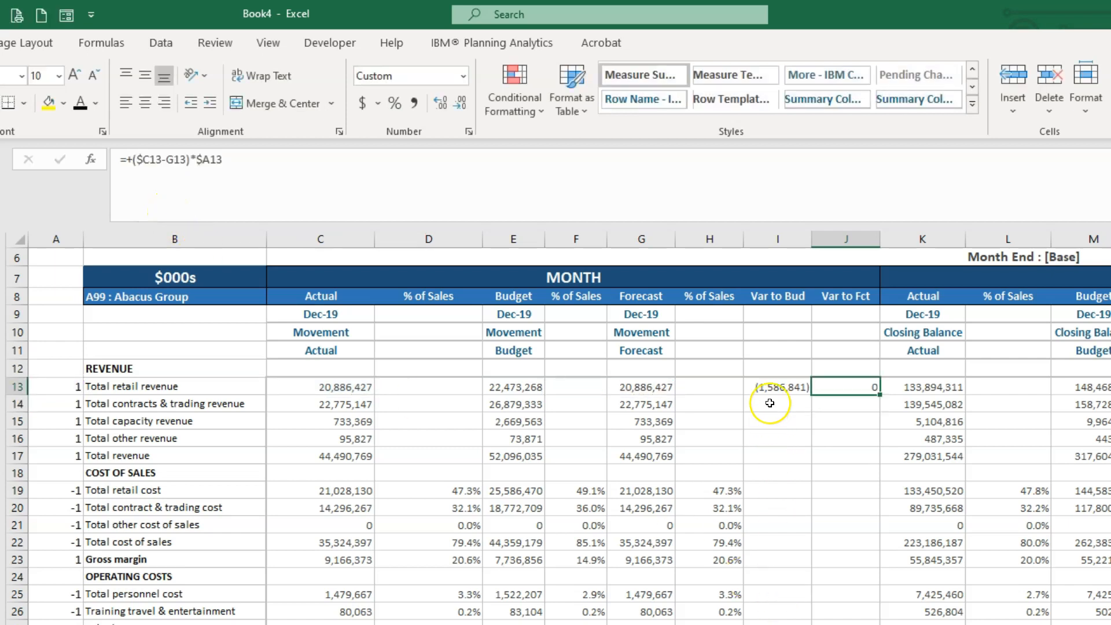
{"action": "left_click_drag", "start_coordinate": [773, 388], "coordinate": [848, 387]}
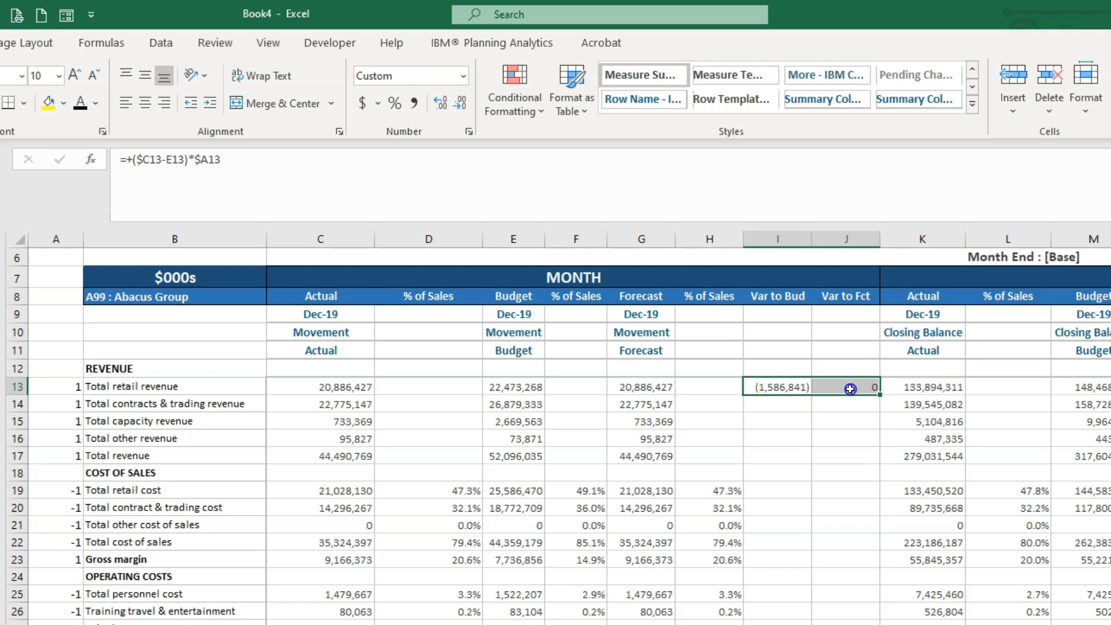
{"action": "double_click", "coordinate": [880, 392]}
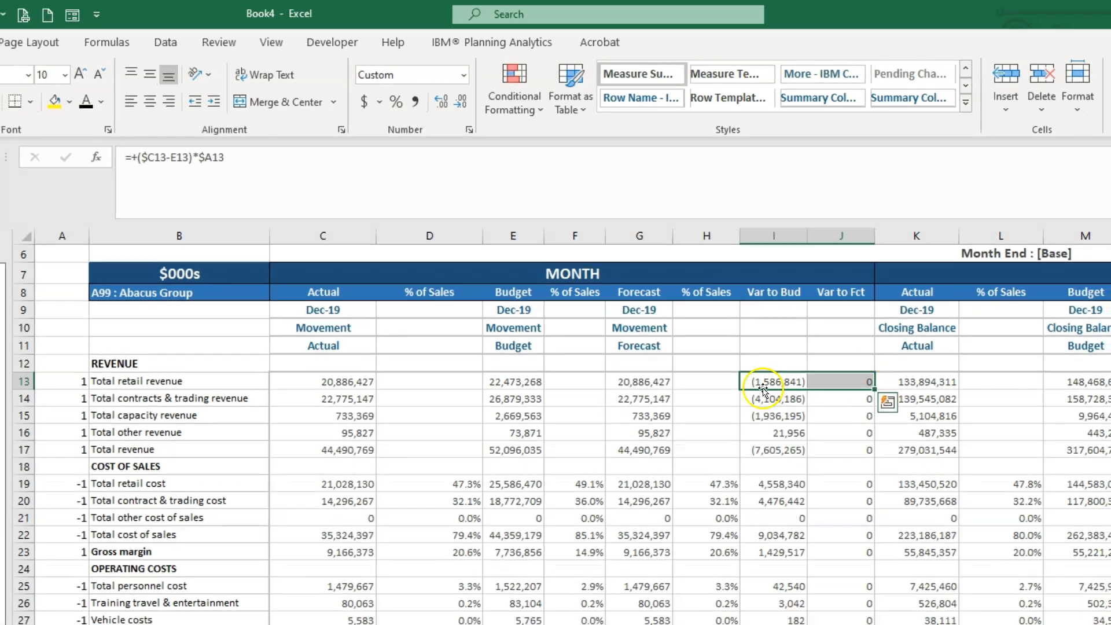
Step: Reuse the month variance formulas in the YTD Var to Bud and Var to Fct columns Q and R, comparing against column K
{"action": "key", "text": "ctrl+c"}
{"action": "key", "text": "Right"}
{"action": "key", "text": "Right"}
{"action": "key", "text": "Right"}
{"action": "key", "text": "Right"}
{"action": "key", "text": "Right"}
{"action": "key", "text": "Right"}
{"action": "key", "text": "Right"}
{"action": "key", "text": "Right"}
{"action": "key", "text": "Right"}
{"action": "key", "text": "Right"}
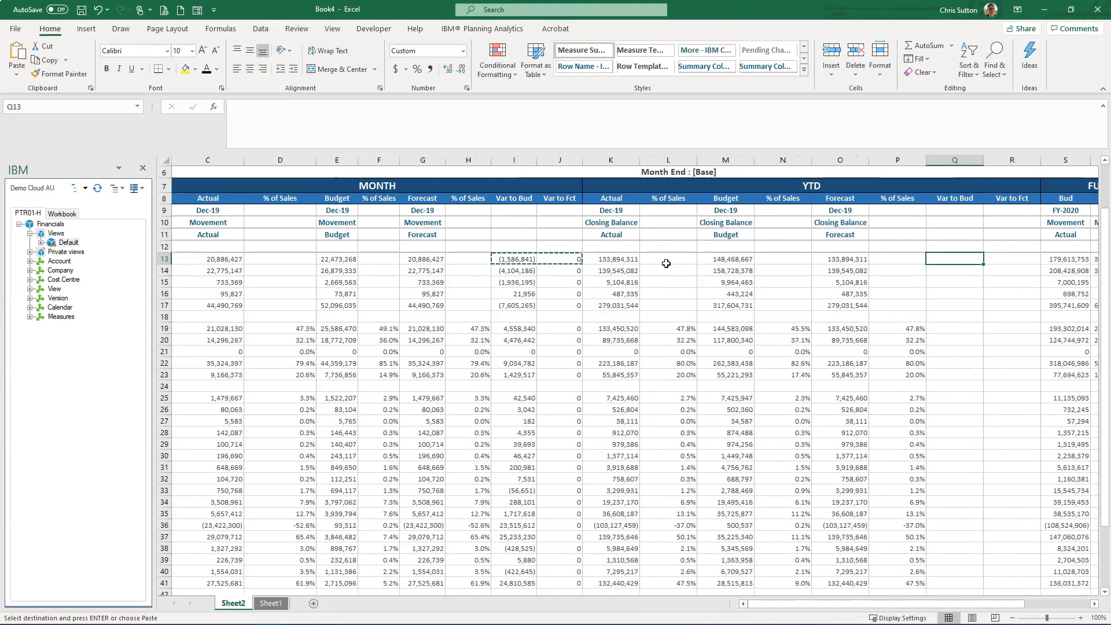
{"action": "key", "text": "Right"}
{"action": "key", "text": "Left"}
{"action": "key", "text": "Left"}
{"action": "key", "text": "Left"}
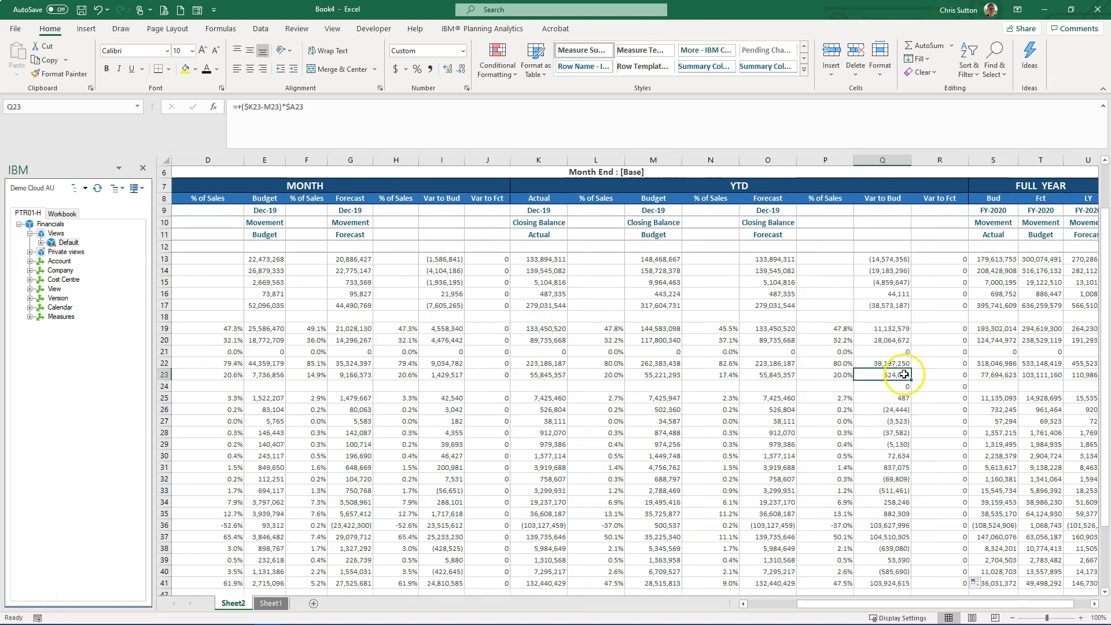
Step: Clear the YTD variance formulas from Q24:R24 on the OPERATING COSTS heading row
{"action": "left_click_drag", "start_coordinate": [888, 387], "coordinate": [942, 384]}
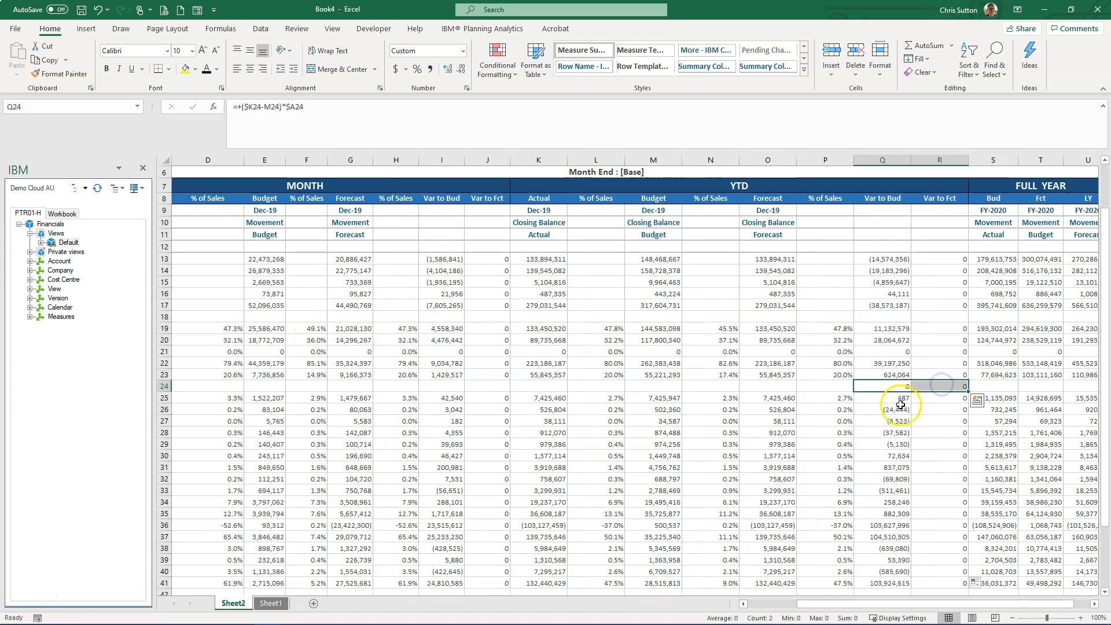
{"action": "key", "text": "Delete"}
{"action": "key", "text": "Home"}
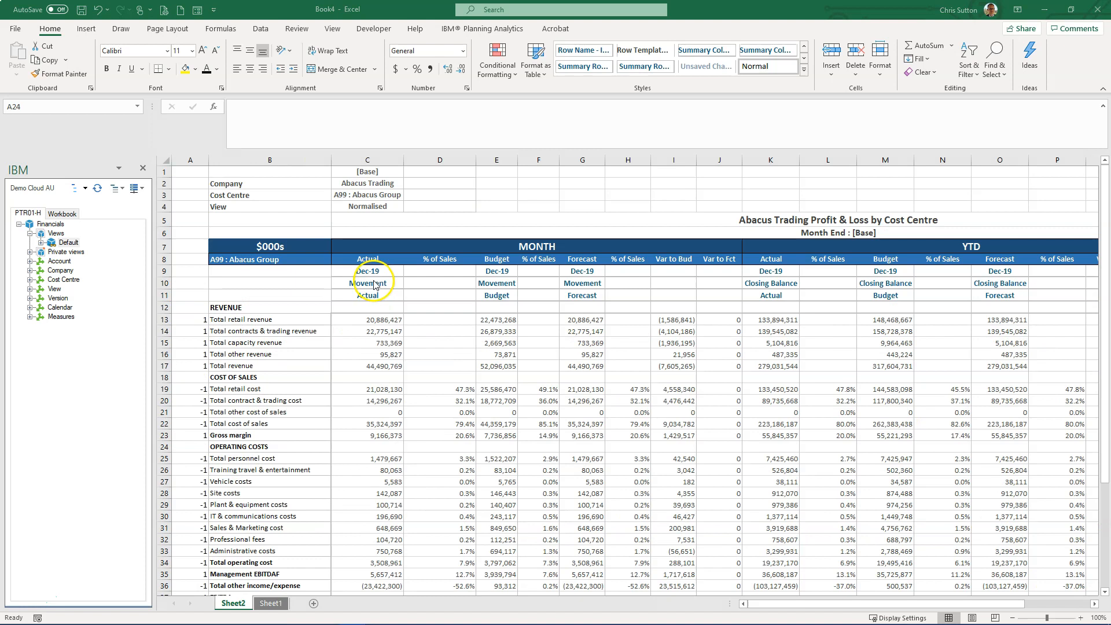
{"action": "left_click", "coordinate": [373, 312]}
{"action": "key", "text": "Right"}
{"action": "key", "text": "Right"}
{"action": "key", "text": "Right"}
{"action": "key", "text": "Right"}
{"action": "key", "text": "Right"}
{"action": "key", "text": "Right"}
{"action": "key", "text": "Right"}
{"action": "key", "text": "Right"}
{"action": "key", "text": "Right"}
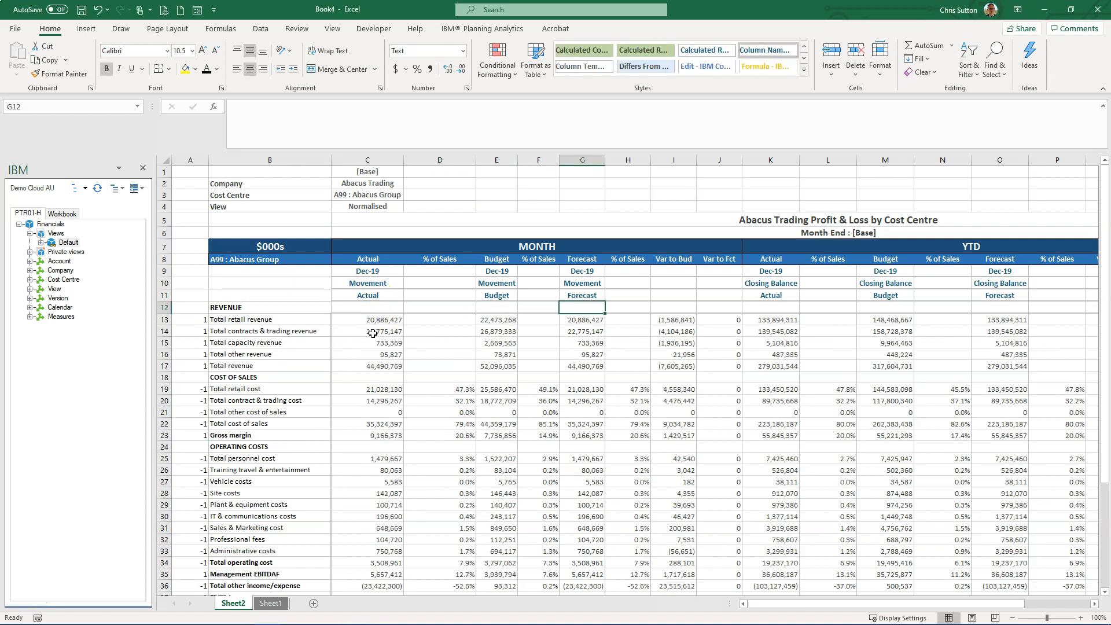
Step: Set the version heading of the FULL YEAR Bud column, cell S11, to Budget
{"action": "key", "text": "Right"}
{"action": "key", "text": "Right"}
{"action": "key", "text": "Right"}
{"action": "key", "text": "Right"}
{"action": "key", "text": "Right"}
{"action": "key", "text": "Right"}
{"action": "key", "text": "Right"}
{"action": "key", "text": "Right"}
{"action": "key", "text": "Right"}
{"action": "key", "text": "Right"}
{"action": "key", "text": "Right"}
{"action": "key", "text": "Right"}
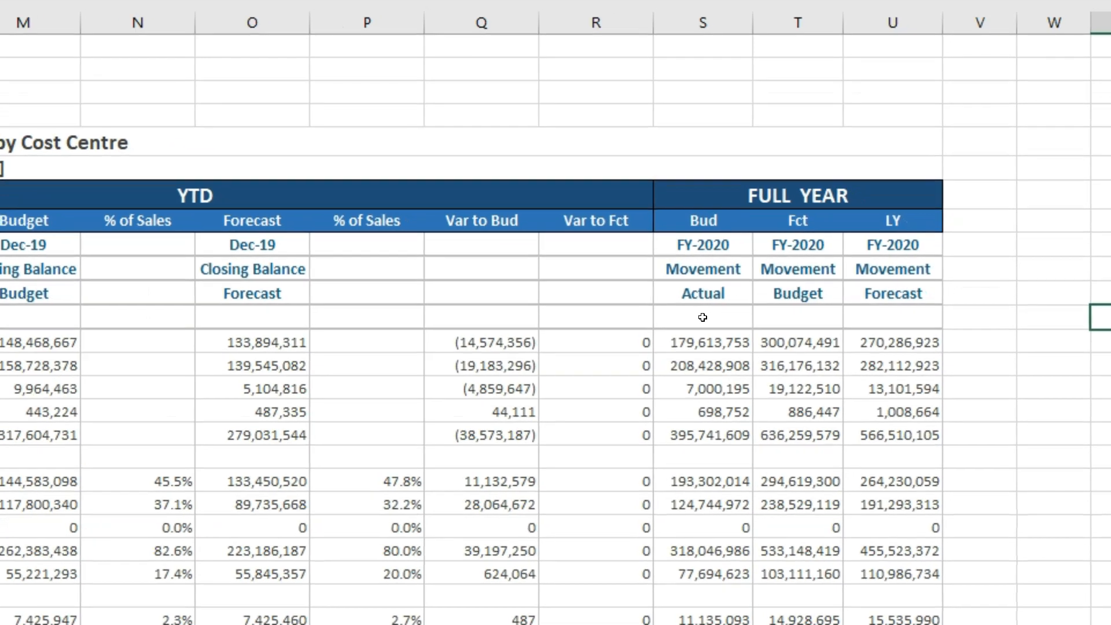
{"action": "left_click", "coordinate": [837, 308]}
{"action": "key", "text": "Up"}
{"action": "key", "text": "Up"}
{"action": "key", "text": "Up"}
{"action": "key", "text": "Up"}
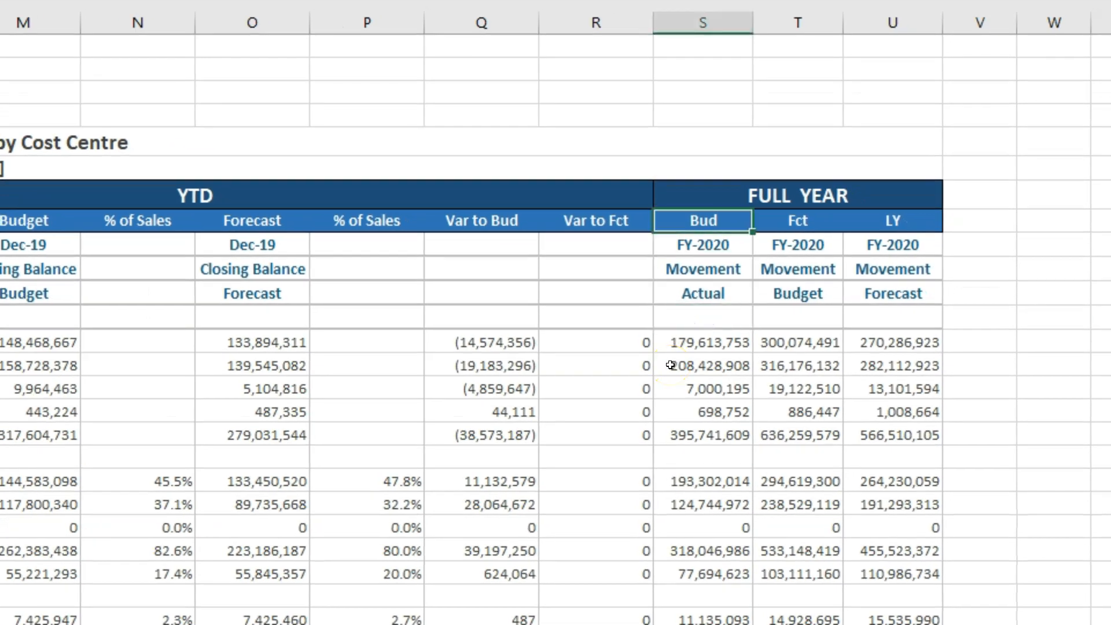
{"action": "key", "text": "Down"}
{"action": "key", "text": "Down"}
{"action": "key", "text": "Down"}
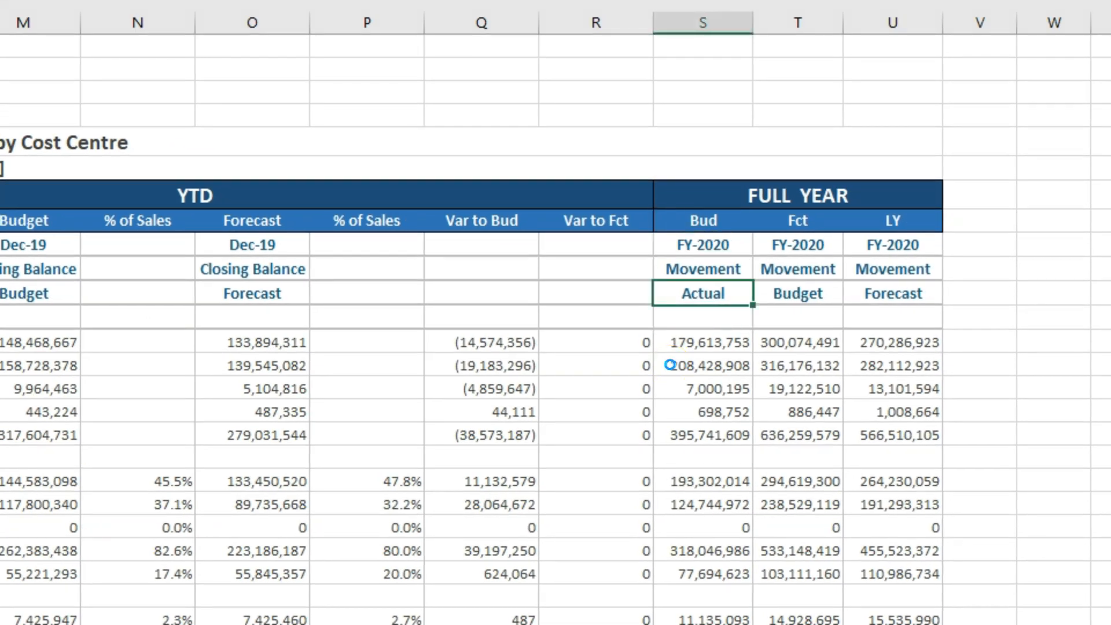
{"action": "type", "text": "Budget"}
{"action": "key", "text": "Return"}
{"action": "key", "text": "Up"}
Step: Set the FULL YEAR version headings to Forecast in T11 and Actual in U11
{"action": "key", "text": "Right"}
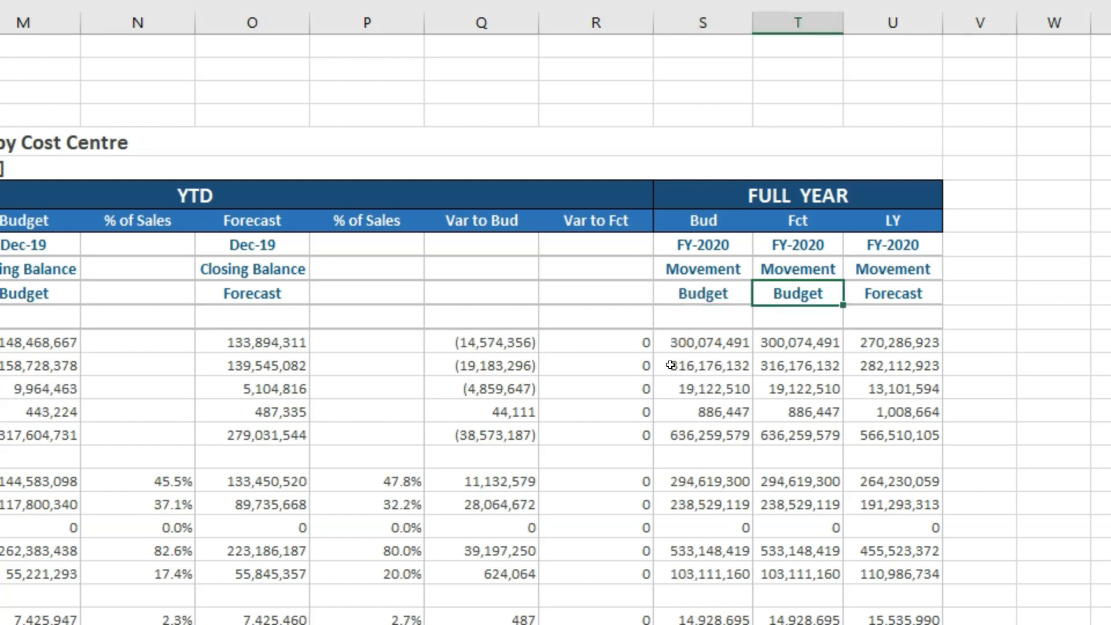
{"action": "type", "text": "Forecast"}
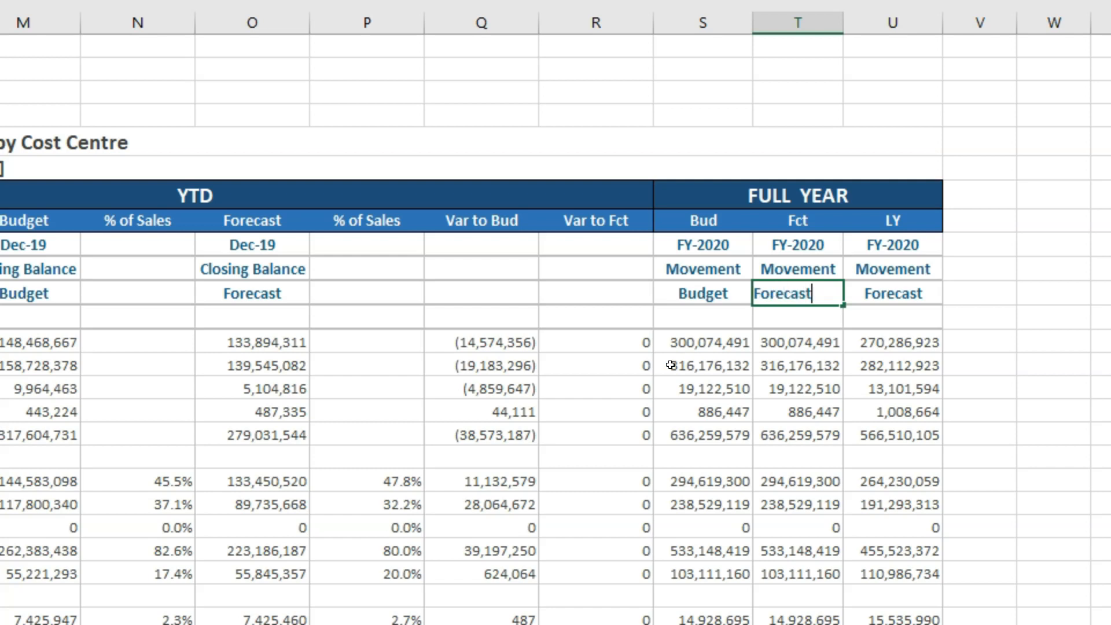
{"action": "key", "text": "Return"}
{"action": "key", "text": "Up"}
{"action": "key", "text": "Right"}
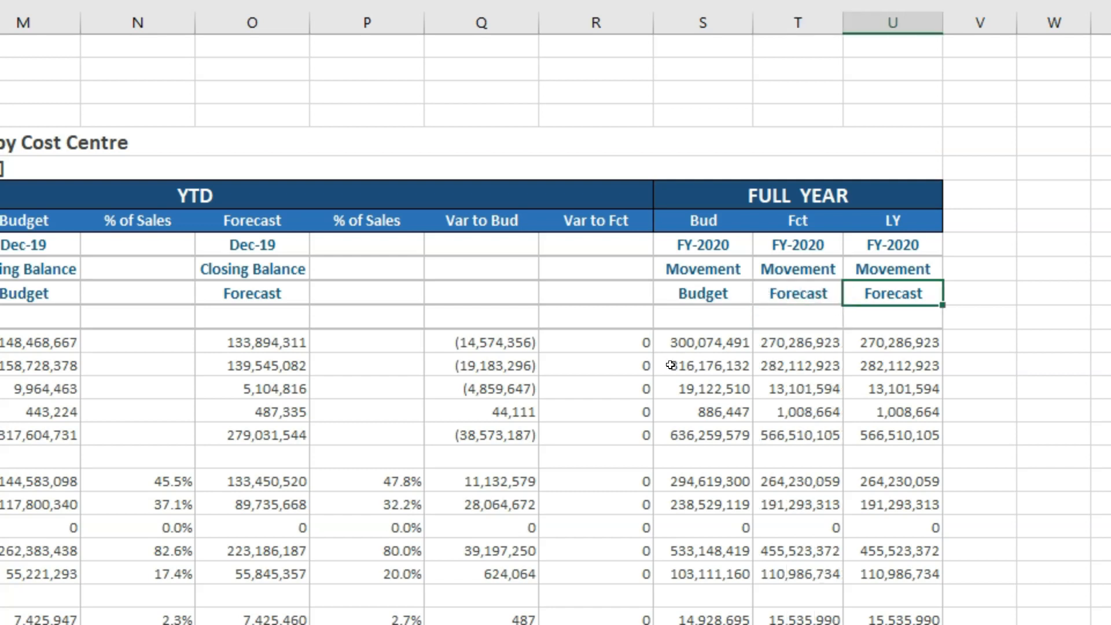
{"action": "type", "text": "Actual"}
{"action": "key", "text": "Return"}
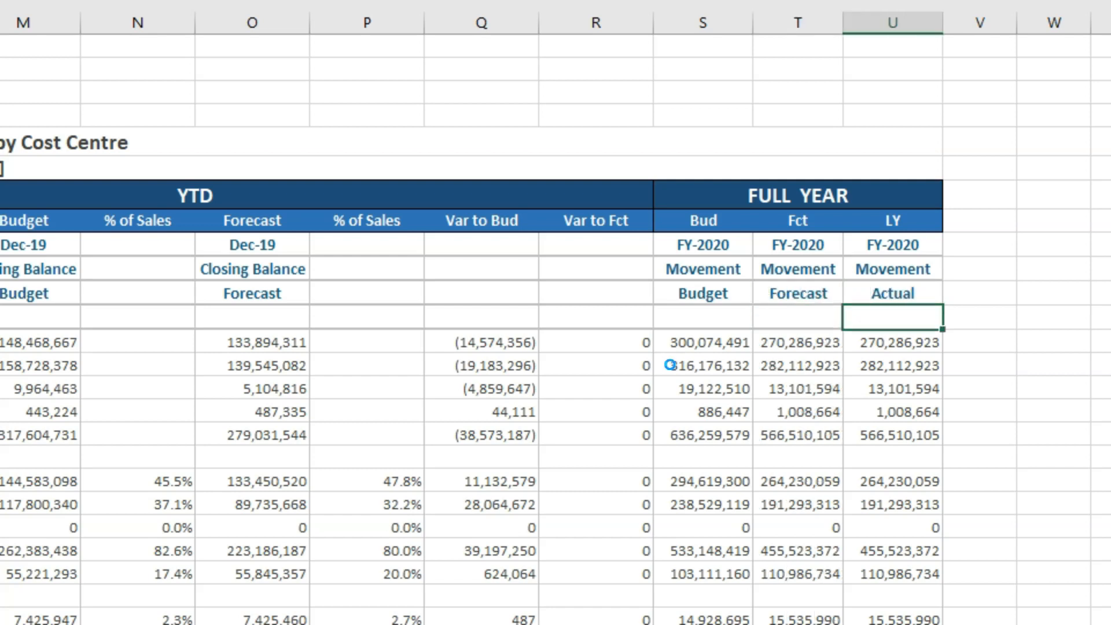
Step: Change the calendar heading of the FULL YEAR LY column, cell U9, to FY-2019
{"action": "key", "text": "Up"}
{"action": "key", "text": "Up"}
{"action": "key", "text": "Up"}
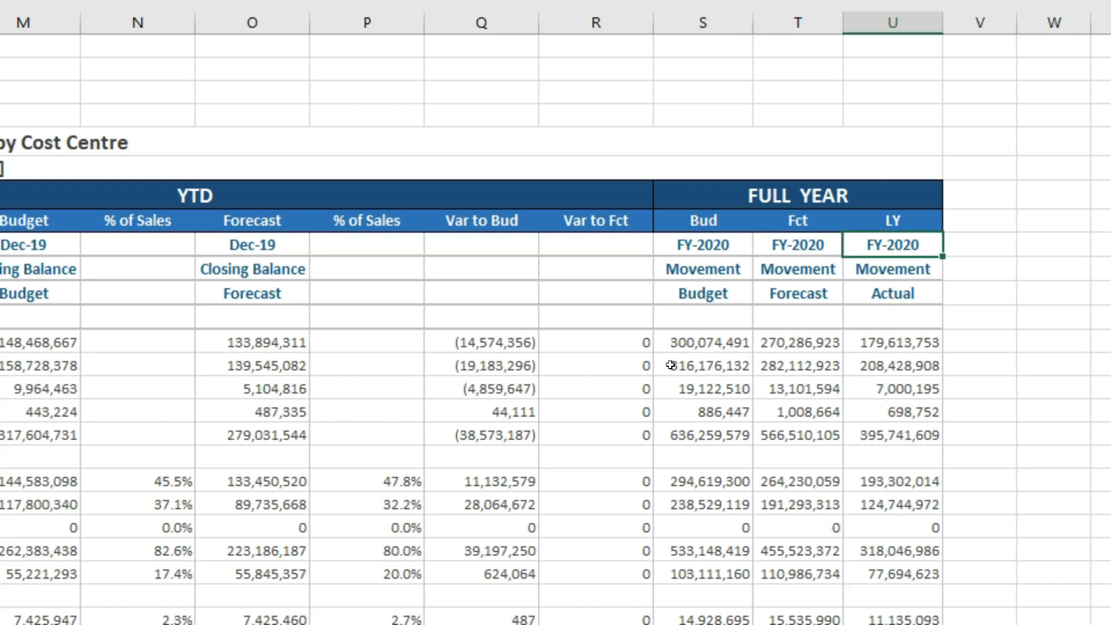
{"action": "key", "text": "F2"}
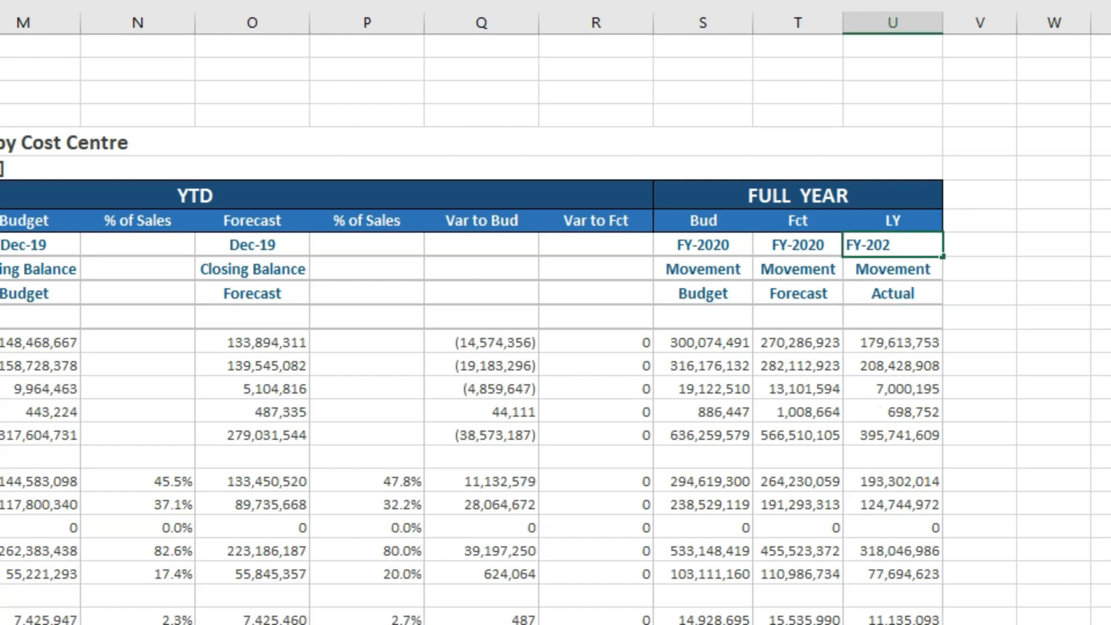
{"action": "key", "text": "Return"}
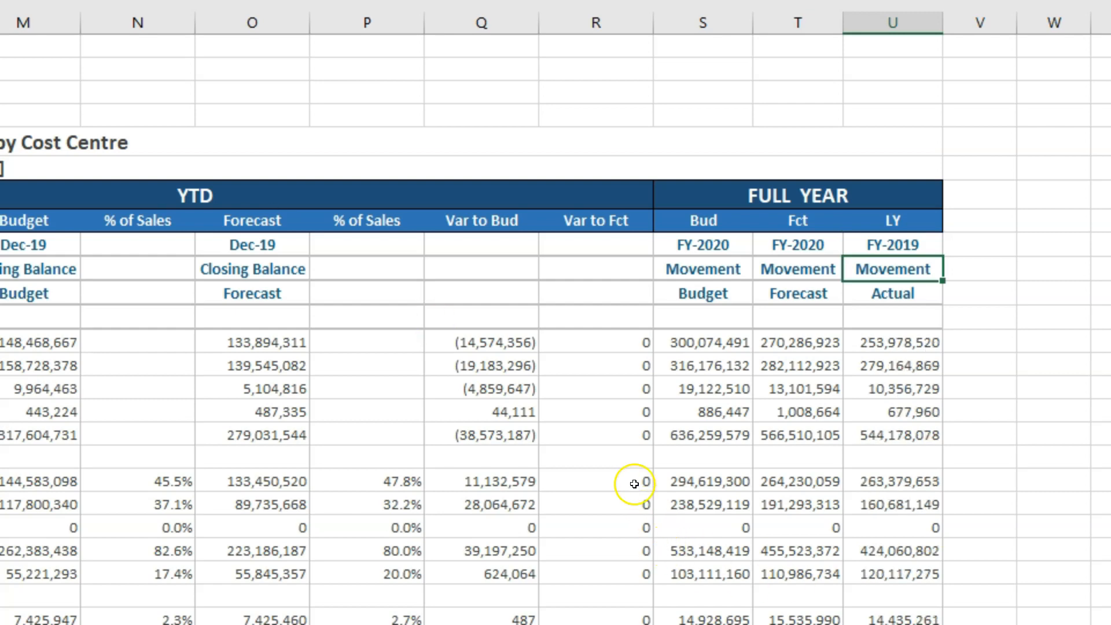
Step: Switch to OriginalReport_DBRW.xlsx and pick up the formatting of the report body B12:U41 with Format Painter
{"action": "key", "text": "ctrl+Home"}
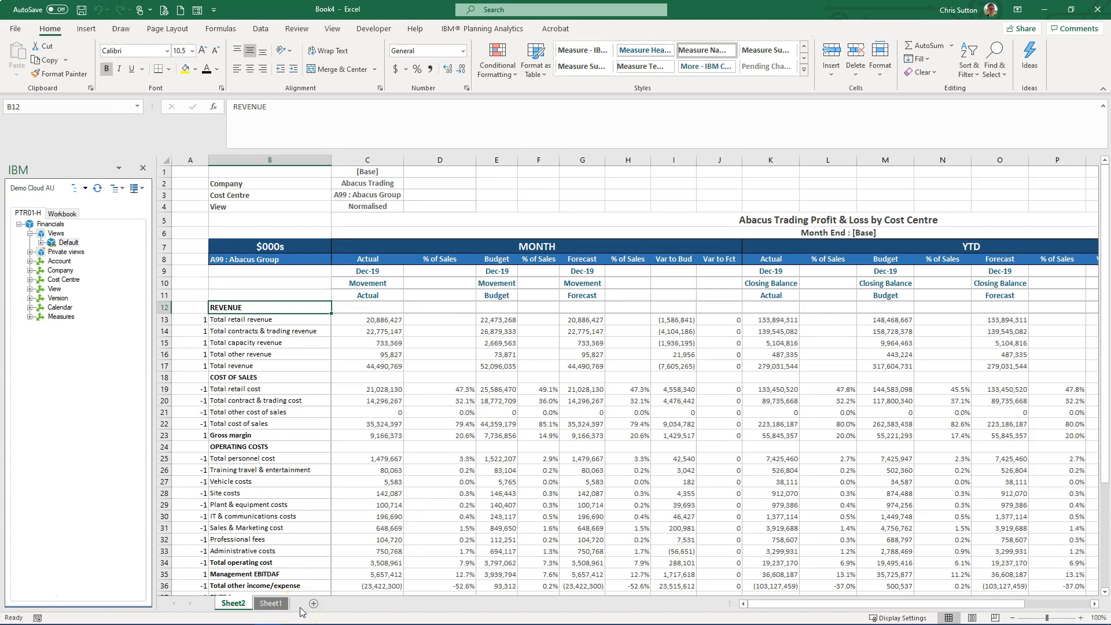
{"action": "left_click", "coordinate": [274, 617]}
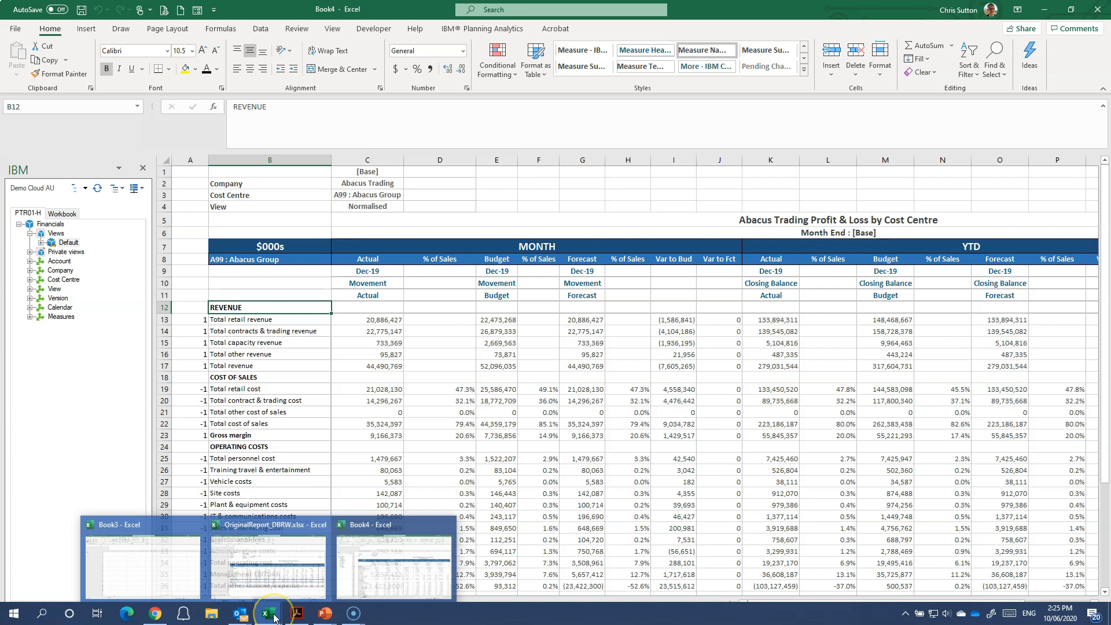
{"action": "left_click", "coordinate": [270, 566]}
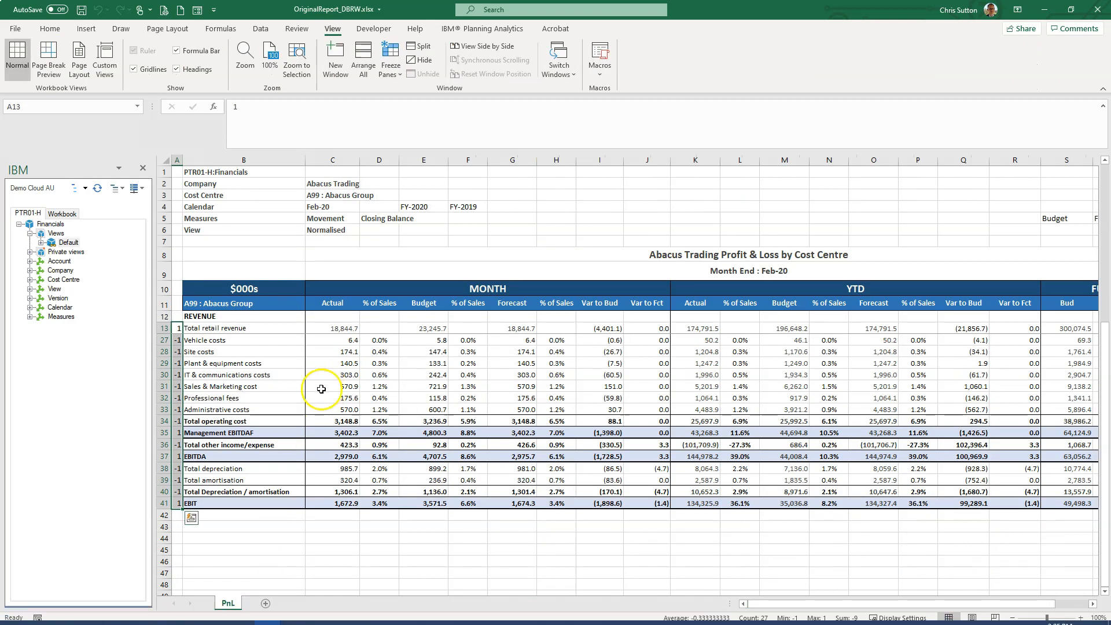
{"action": "left_click", "coordinate": [291, 378]}
{"action": "key", "text": "ctrl+Home"}
{"action": "key", "text": "Up"}
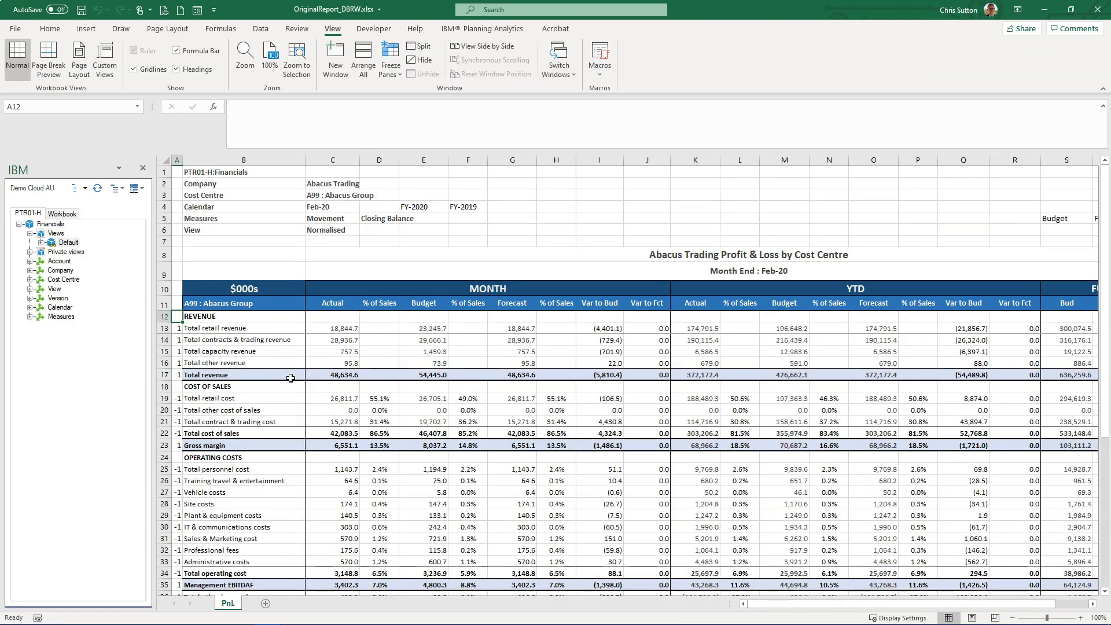
{"action": "key", "text": "Right"}
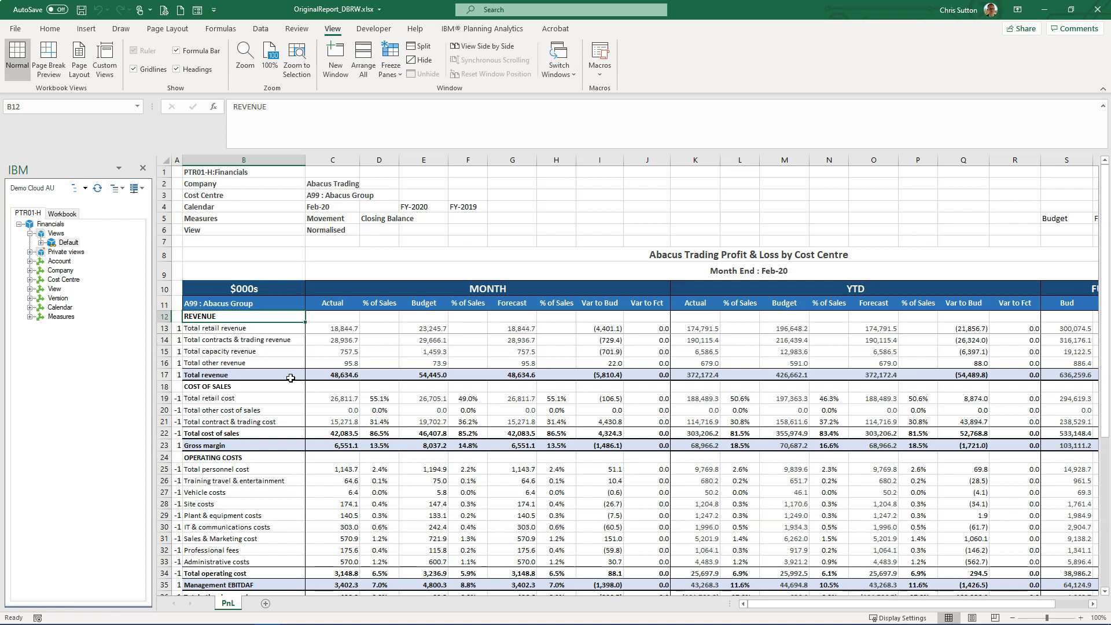
{"action": "key", "text": "shift+Down"}
{"action": "key", "text": "shift+Down"}
{"action": "key", "text": "shift+Down"}
{"action": "key", "text": "shift+Down"}
{"action": "key", "text": "shift+Down"}
{"action": "key", "text": "shift+Down"}
{"action": "key", "text": "shift+Down"}
{"action": "key", "text": "shift+Down"}
{"action": "key", "text": "shift+Down"}
{"action": "key", "text": "shift+Down"}
{"action": "key", "text": "shift+Down"}
{"action": "key", "text": "shift+Down"}
{"action": "key", "text": "shift+Down"}
{"action": "key", "text": "shift+Down"}
{"action": "key", "text": "shift+Down"}
{"action": "key", "text": "shift+Down"}
{"action": "key", "text": "shift+Down"}
{"action": "key", "text": "shift+Down"}
{"action": "key", "text": "shift+Down"}
{"action": "key", "text": "shift+Down"}
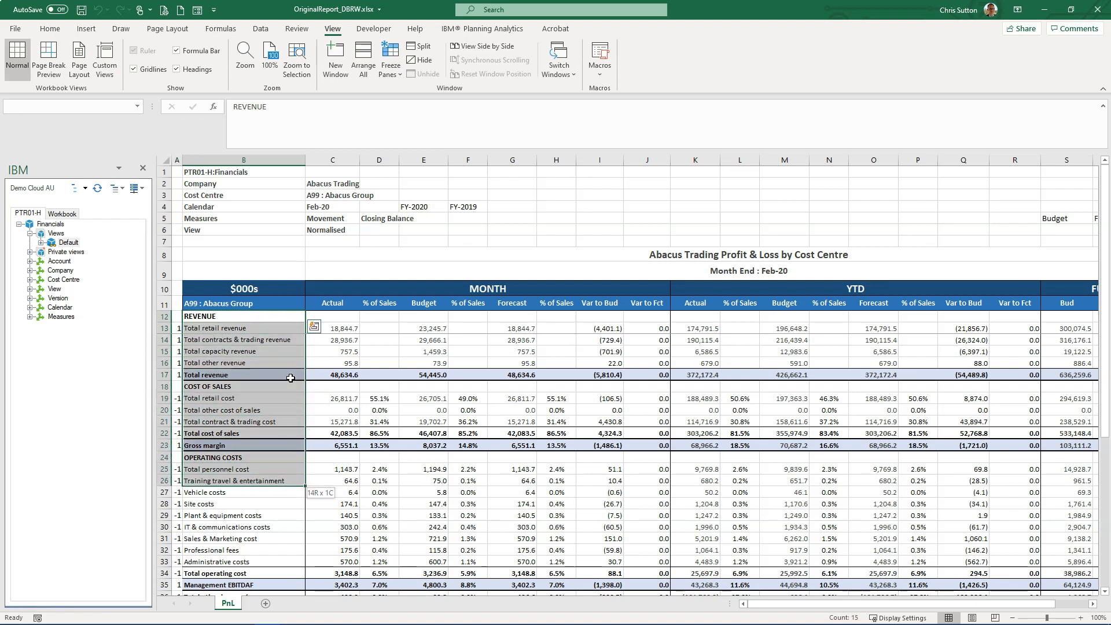
{"action": "key", "text": "ctrl+shift+End"}
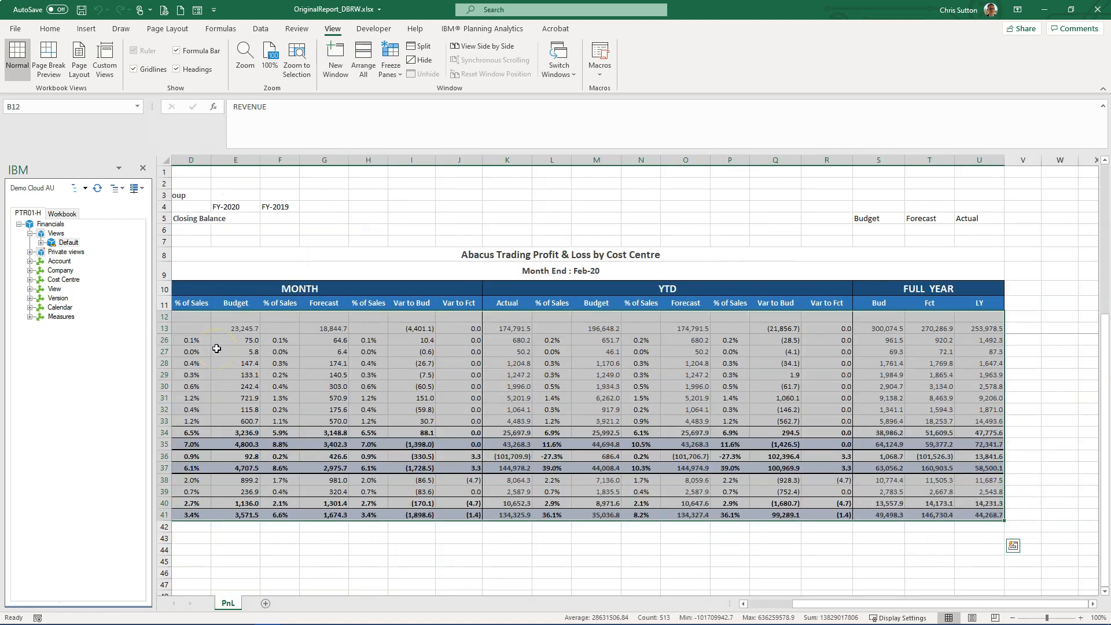
{"action": "left_click", "coordinate": [49, 29]}
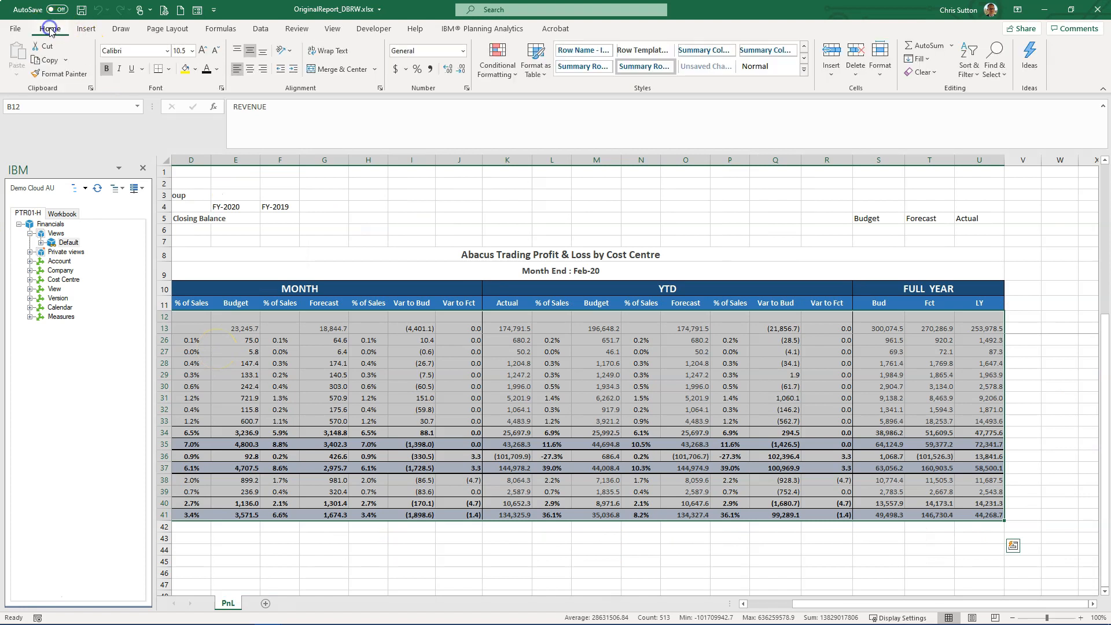
{"action": "left_click", "coordinate": [46, 74]}
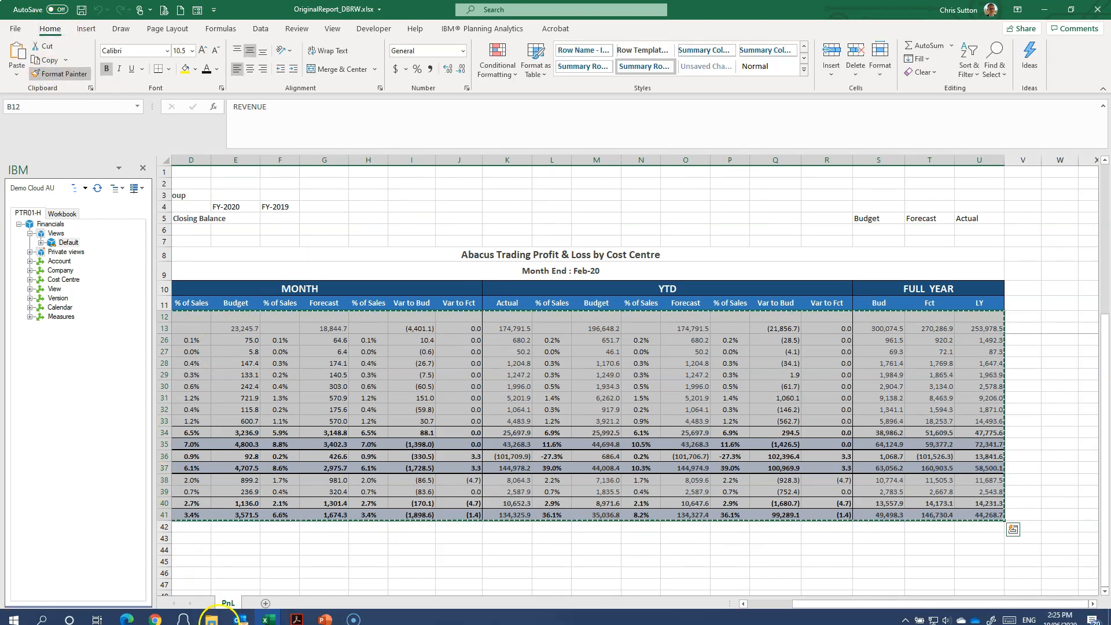
Step: Switch back to Book4 and apply the copied formatting to the report body on Sheet2, starting at B12
{"action": "mouse_move", "coordinate": [268, 615]}
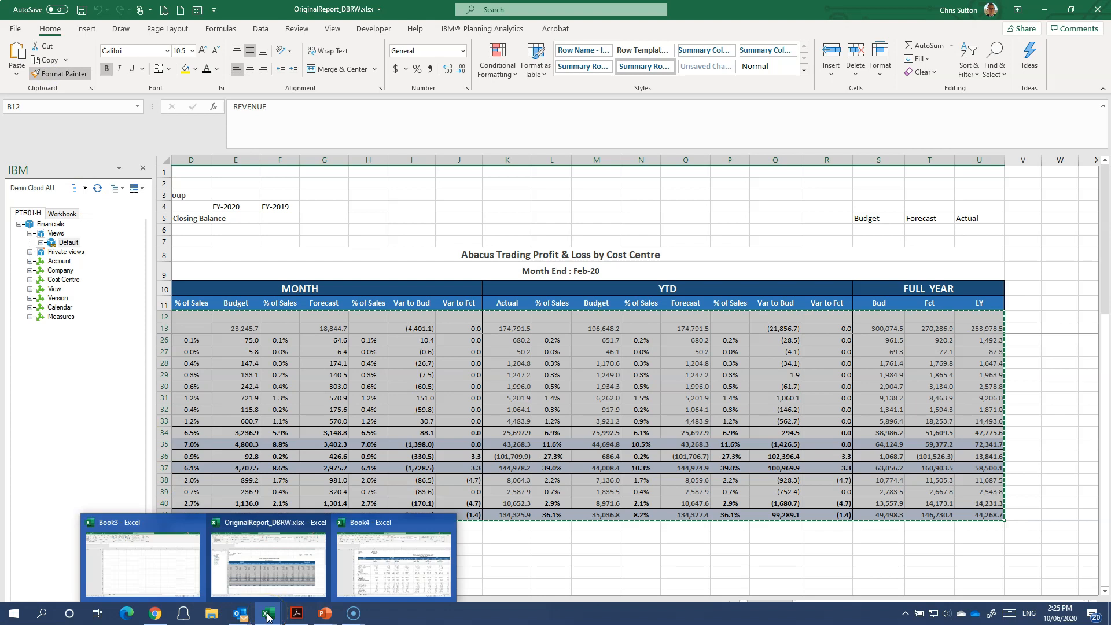
{"action": "left_click", "coordinate": [394, 564]}
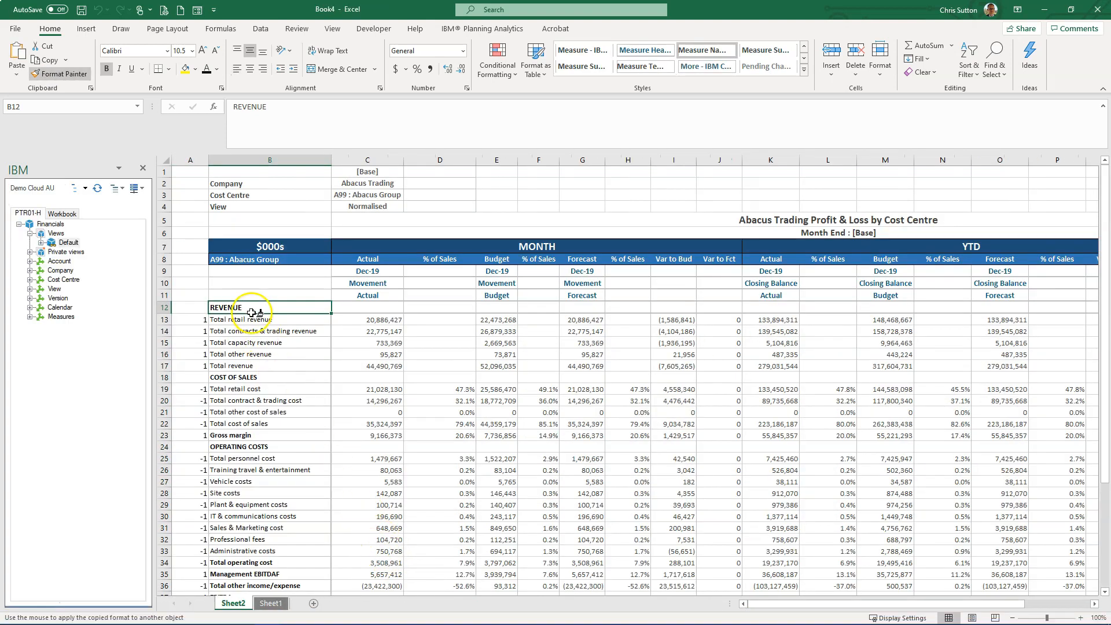
{"action": "left_click", "coordinate": [249, 307]}
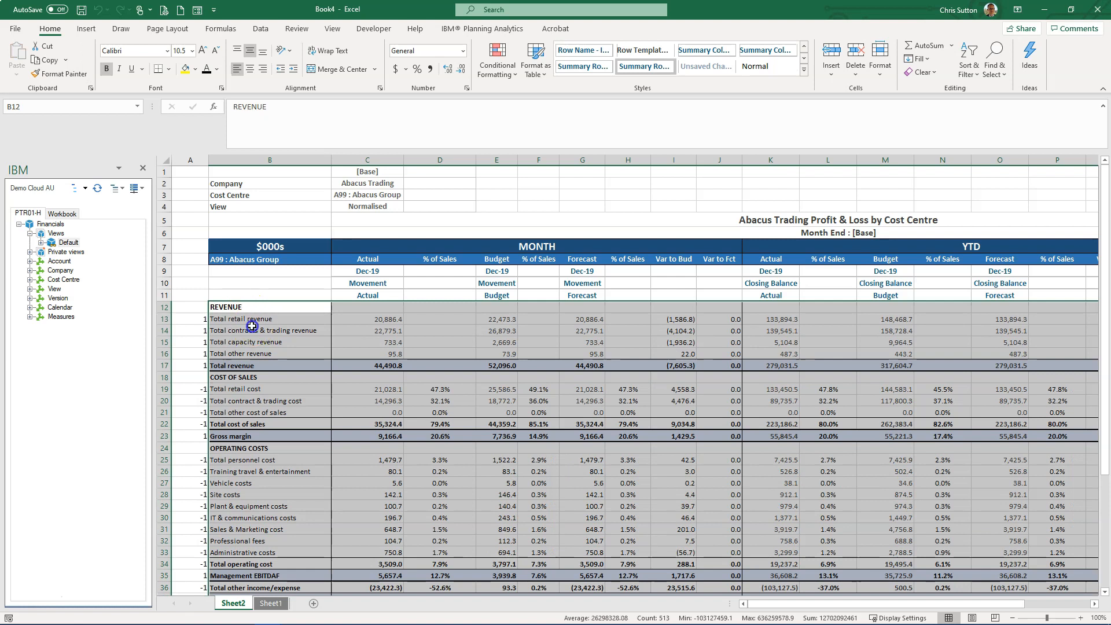
{"action": "left_click", "coordinate": [251, 326]}
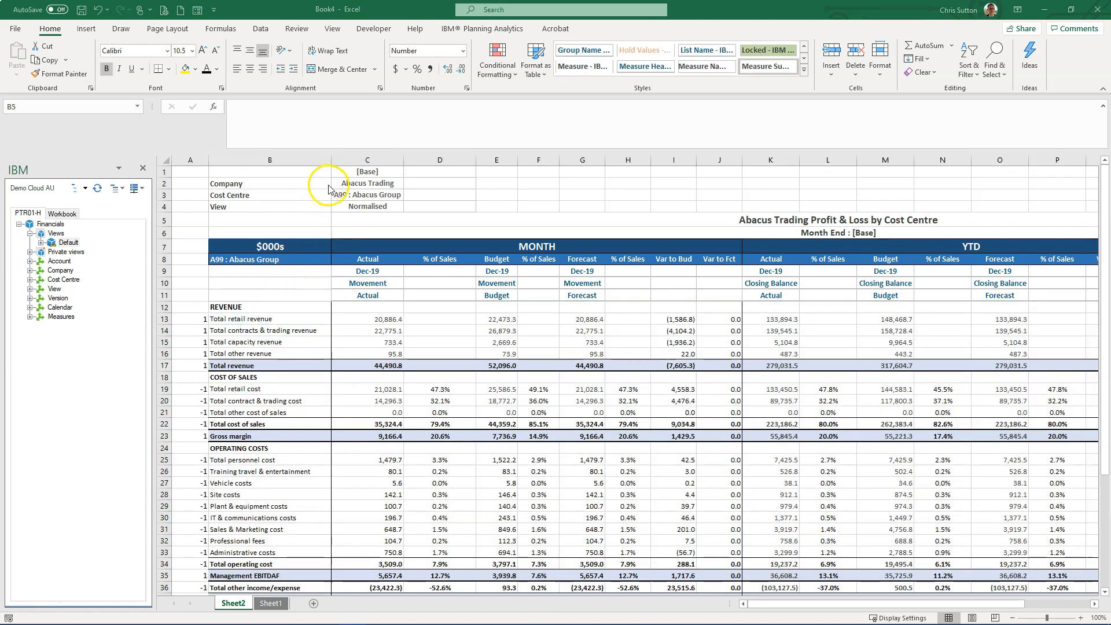
Step: Copy the Cost Centre SUBNM selector from C3 of OriginalReport_DBRW.xlsx into C3 of Book4's Sheet2
{"action": "left_click", "coordinate": [356, 195]}
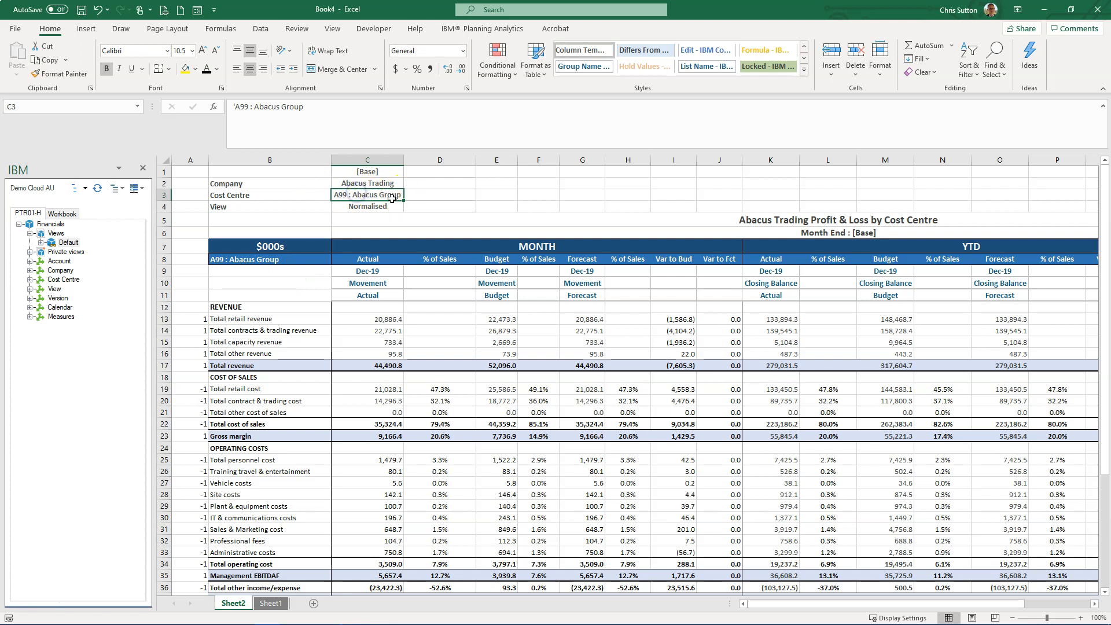
{"action": "left_click", "coordinate": [352, 271]}
{"action": "left_click", "coordinate": [354, 196]}
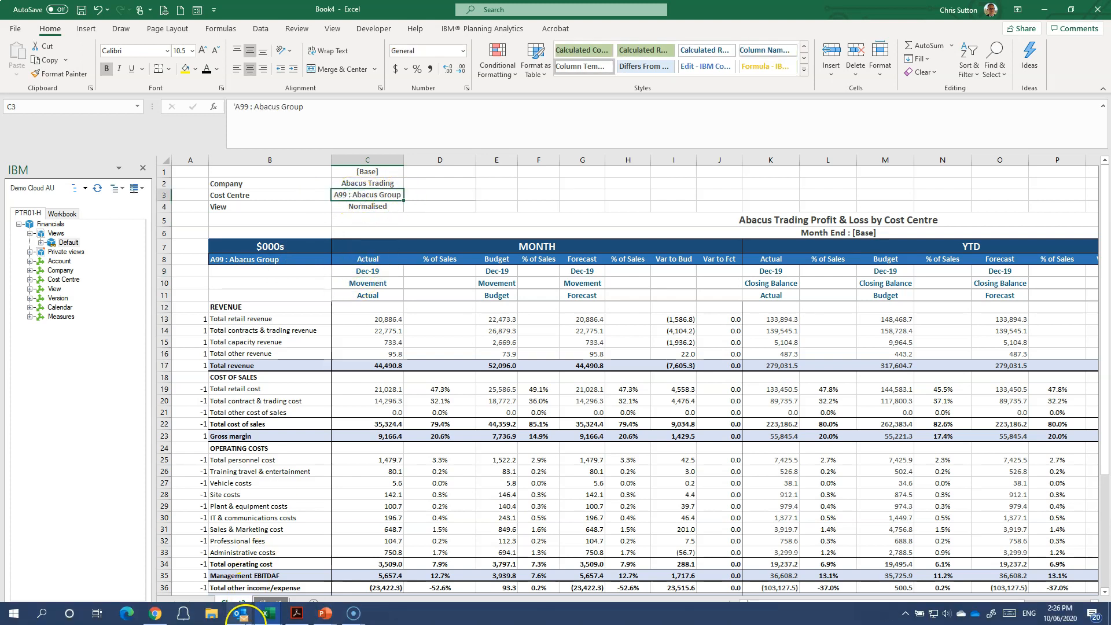
{"action": "mouse_move", "coordinate": [274, 618]}
{"action": "left_click", "coordinate": [292, 529]}
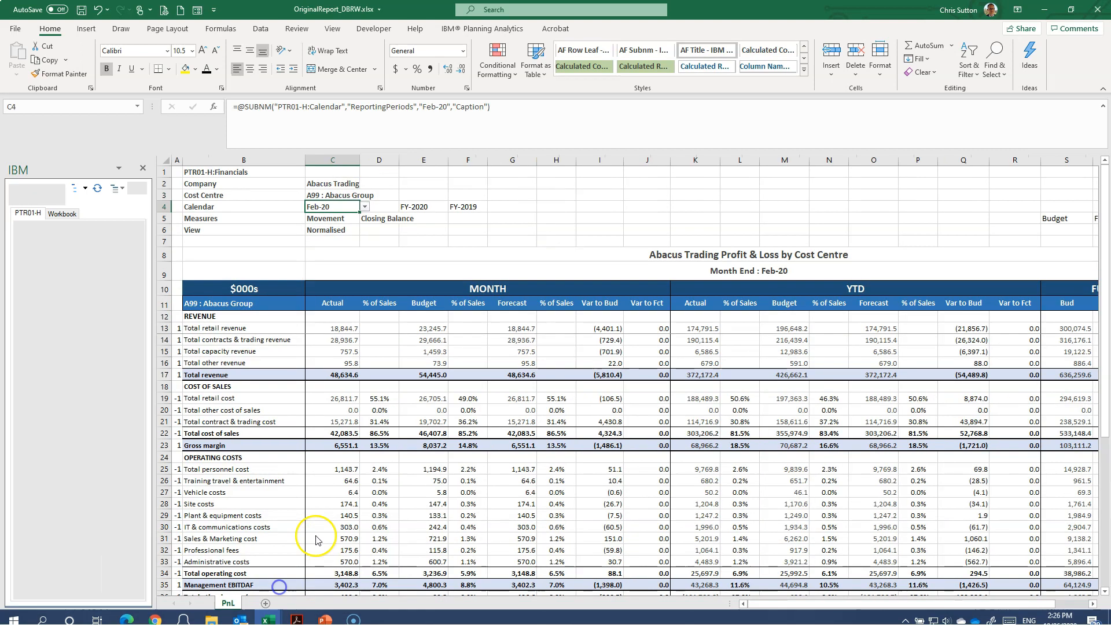
{"action": "left_click", "coordinate": [317, 197]}
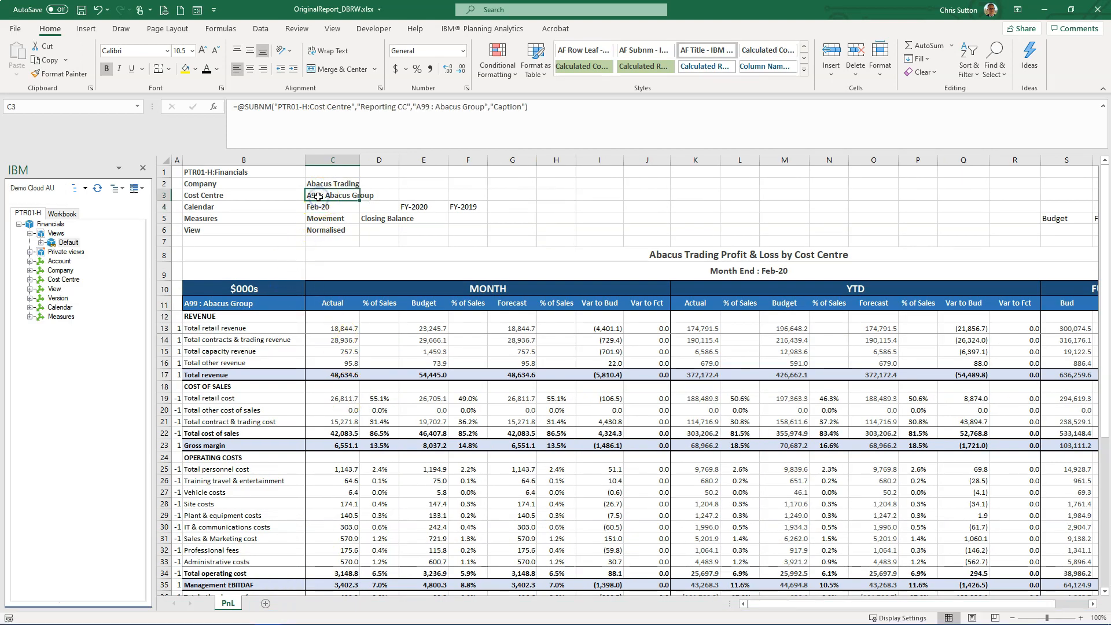
{"action": "key", "text": "ctrl+c"}
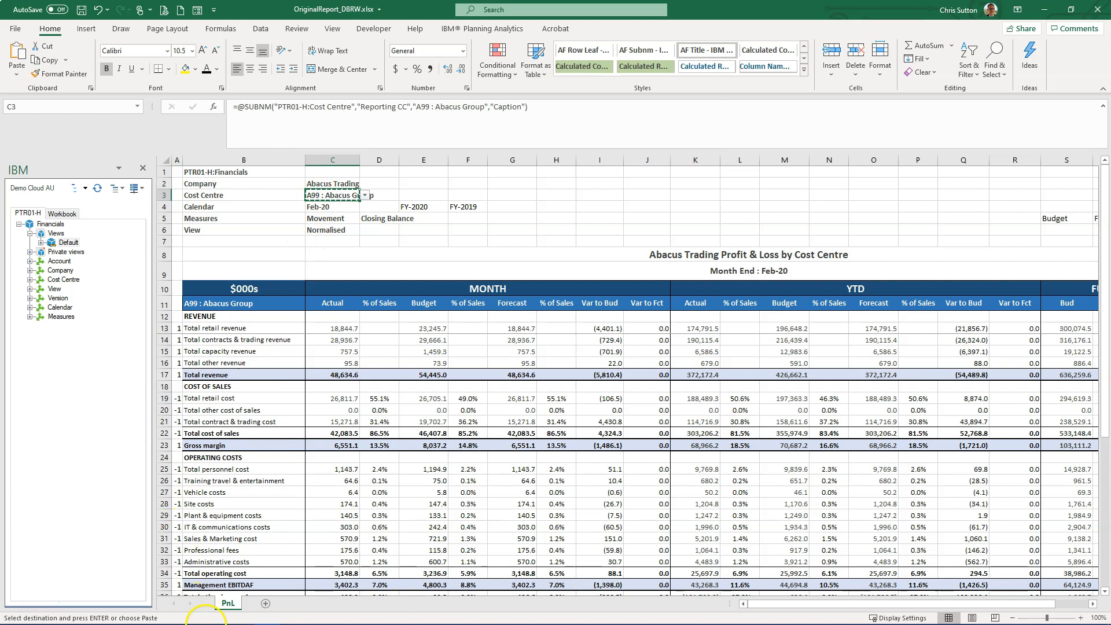
{"action": "mouse_move", "coordinate": [263, 617]}
{"action": "left_click", "coordinate": [319, 541]}
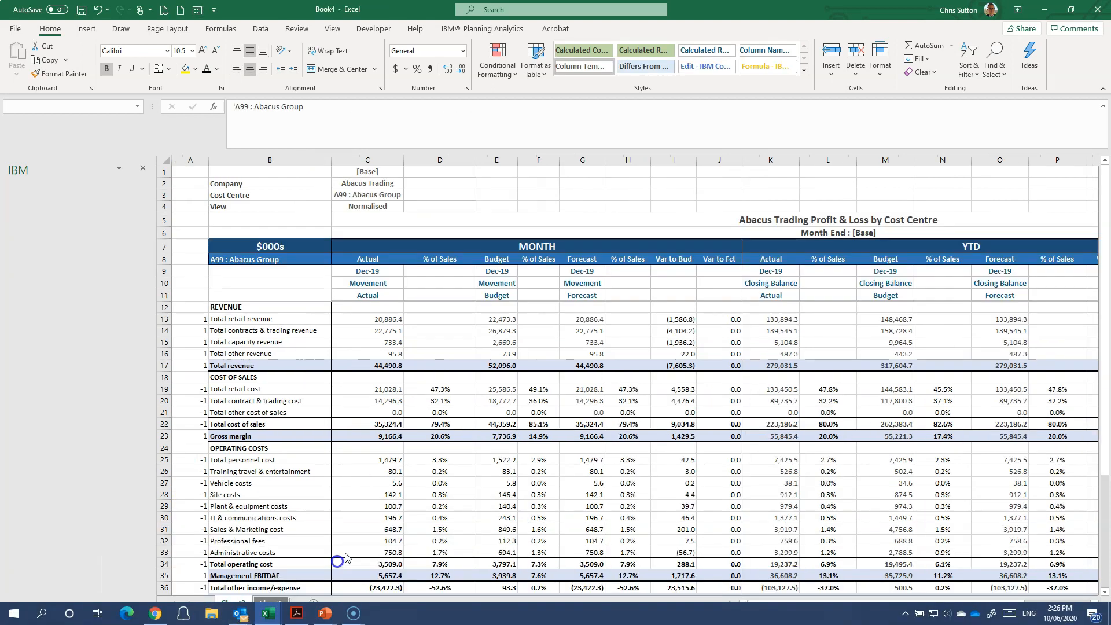
{"action": "key", "text": "Return"}
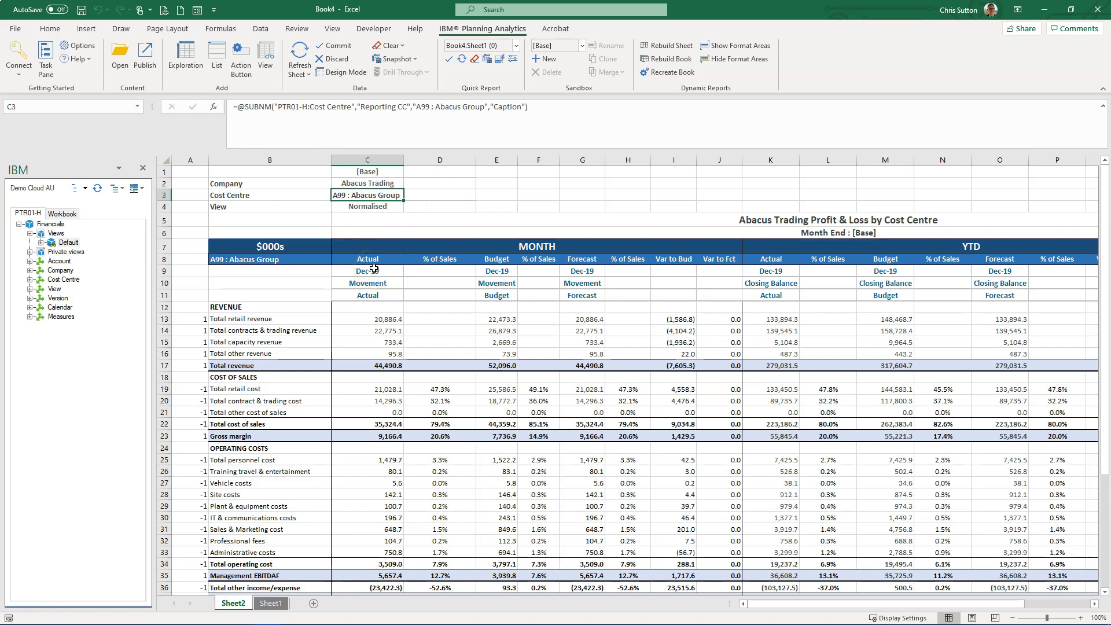
Step: Copy the Feb-20 Calendar SUBNM selector from C4 of OriginalReport_DBRW.xlsx into D3 of Book4's Sheet2
{"action": "left_click", "coordinate": [440, 195]}
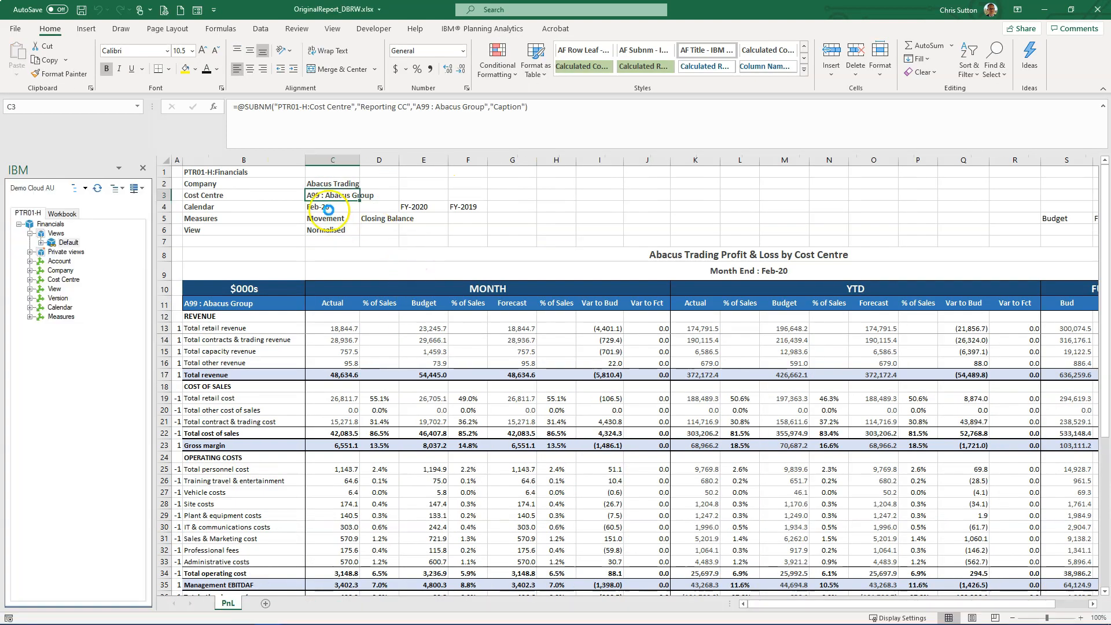
{"action": "left_click", "coordinate": [327, 207]}
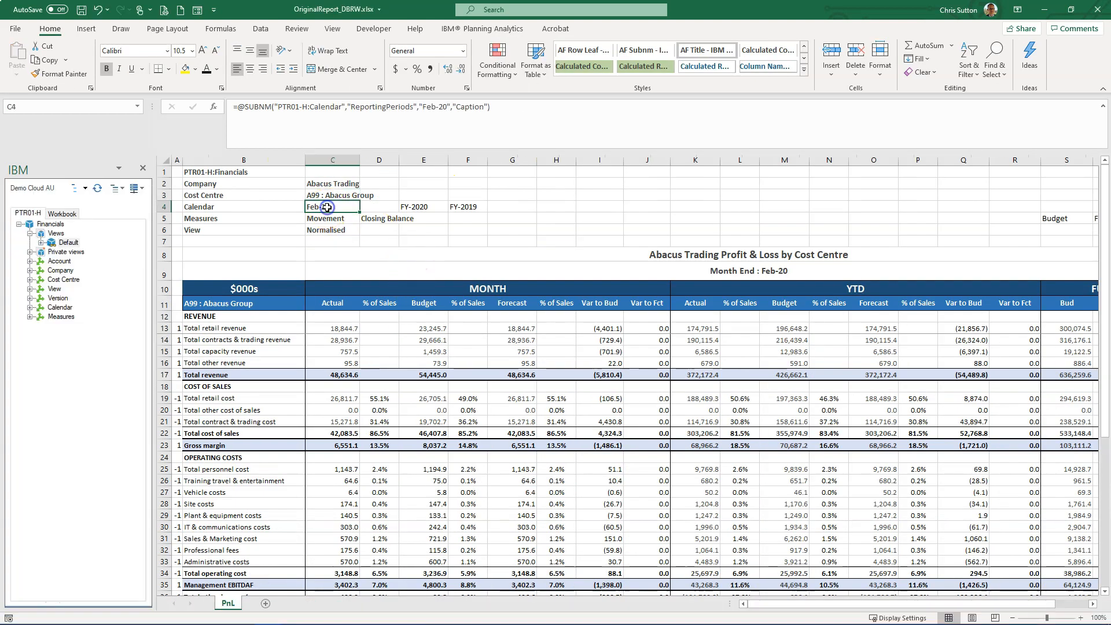
{"action": "key", "text": "ctrl+c"}
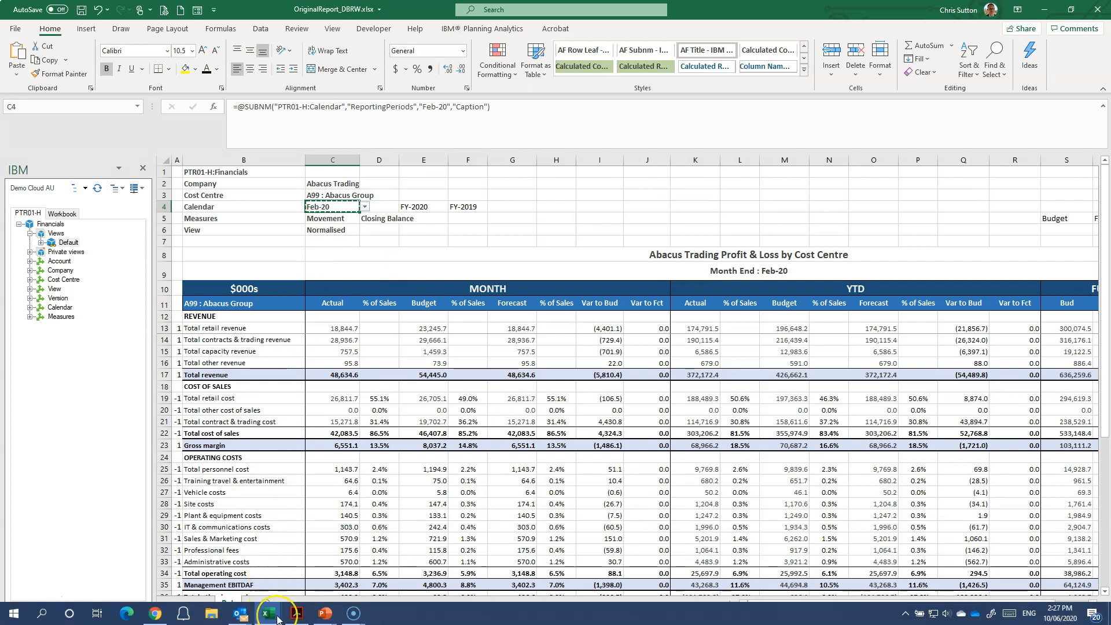
{"action": "left_click", "coordinate": [277, 616]}
{"action": "left_click", "coordinate": [394, 558]}
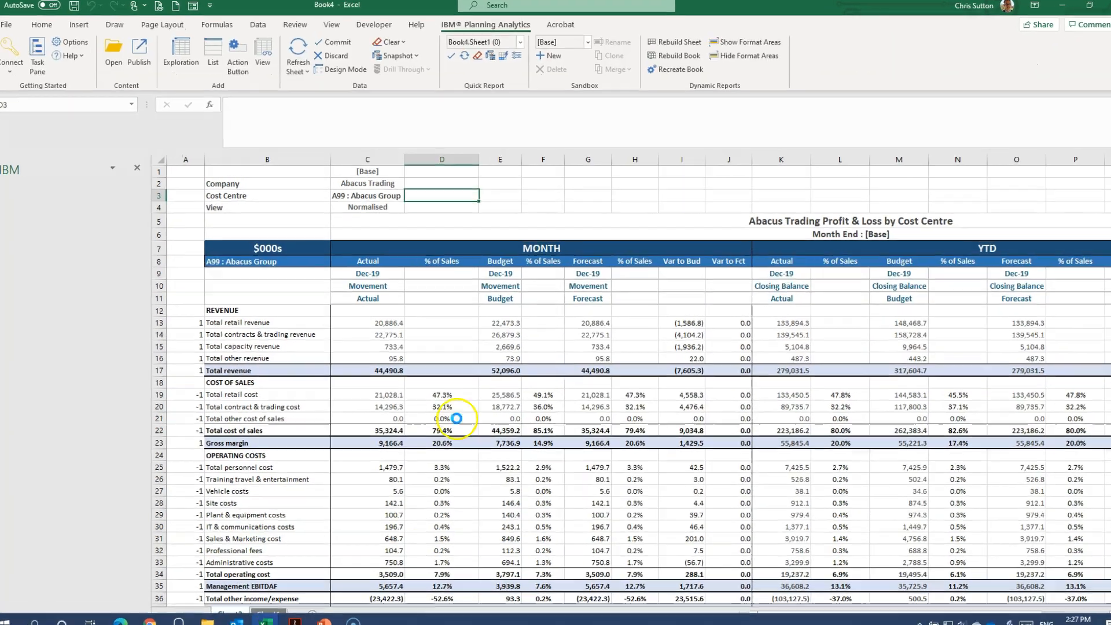
{"action": "key", "text": "ctrl+v"}
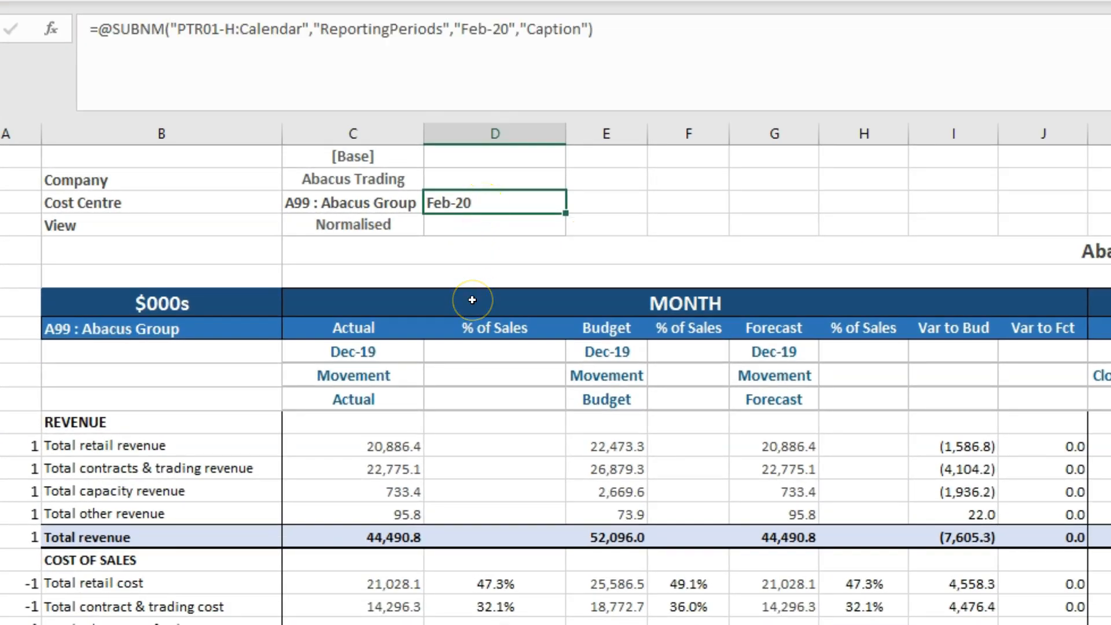
Step: Check the reporting periods offered by the Calendar SUBNM selector in D3
{"action": "key", "text": "Return"}
{"action": "left_click", "coordinate": [514, 208]}
{"action": "left_click", "coordinate": [572, 202]}
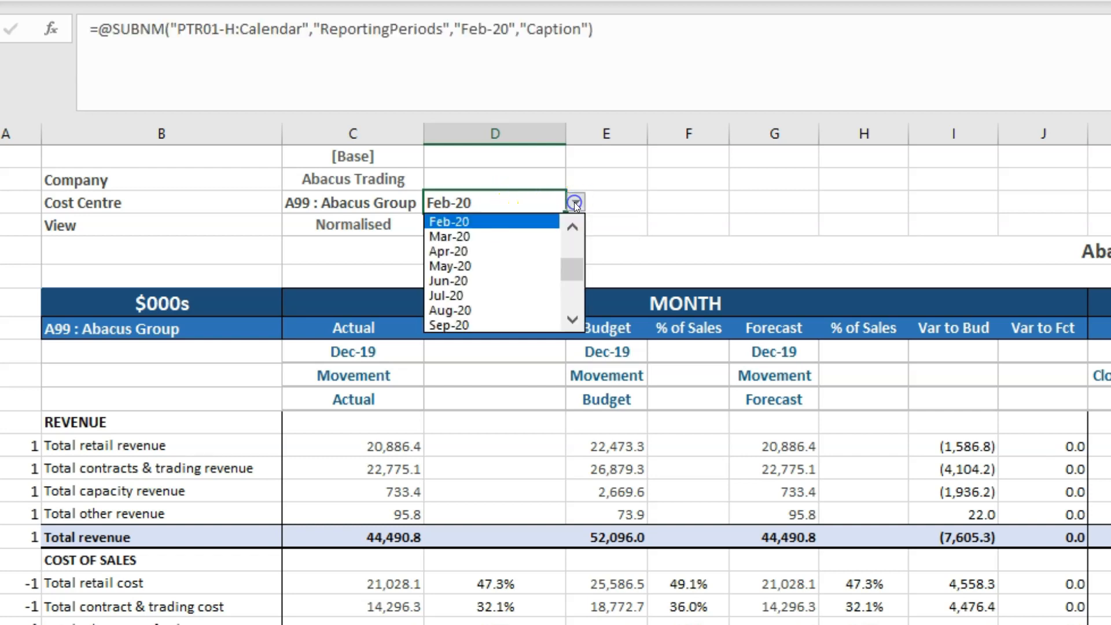
{"action": "left_click", "coordinate": [645, 203]}
Step: Link the Actual period heading in C9 to the Calendar selector with the absolute reference =+$D$3
{"action": "left_click", "coordinate": [313, 355]}
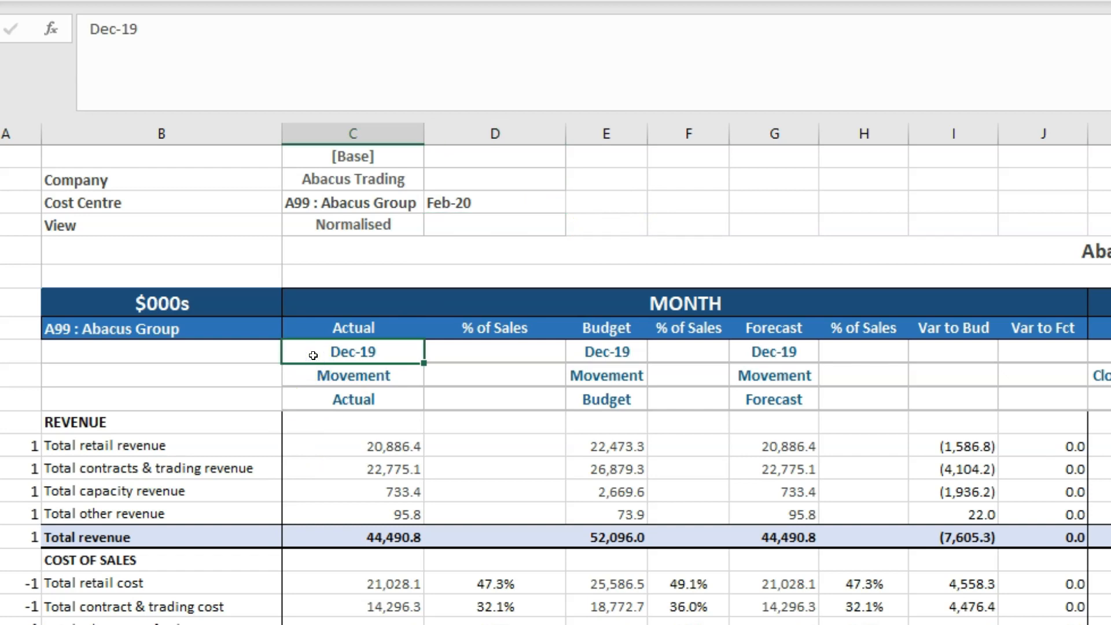
{"action": "type", "text": "+"}
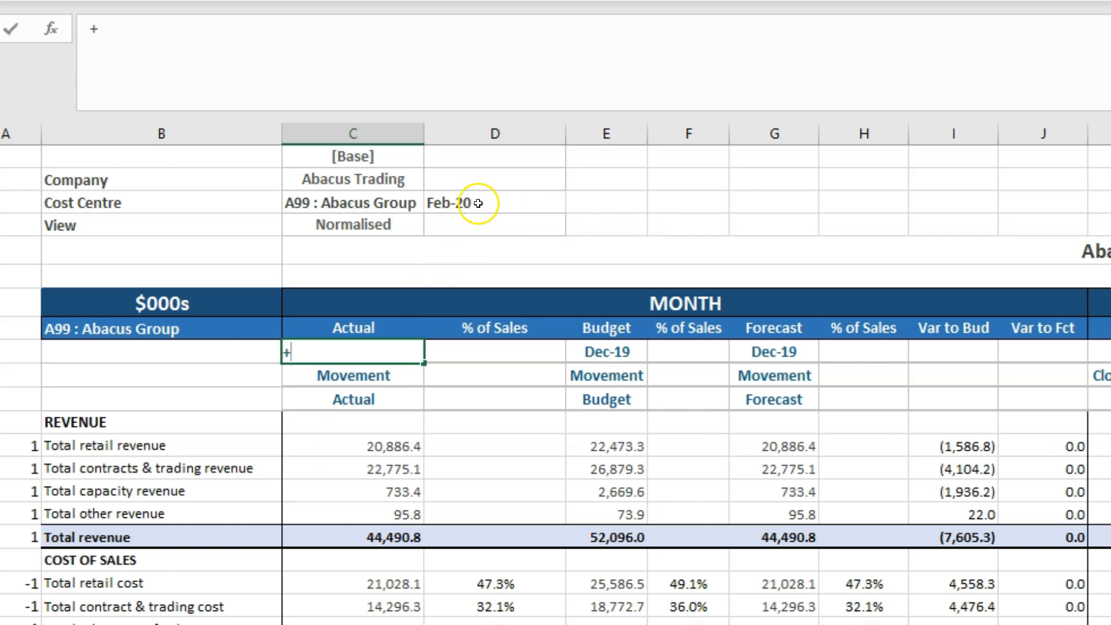
{"action": "left_click", "coordinate": [478, 203]}
{"action": "key", "text": "F4"}
{"action": "key", "text": "ctrl+Return"}
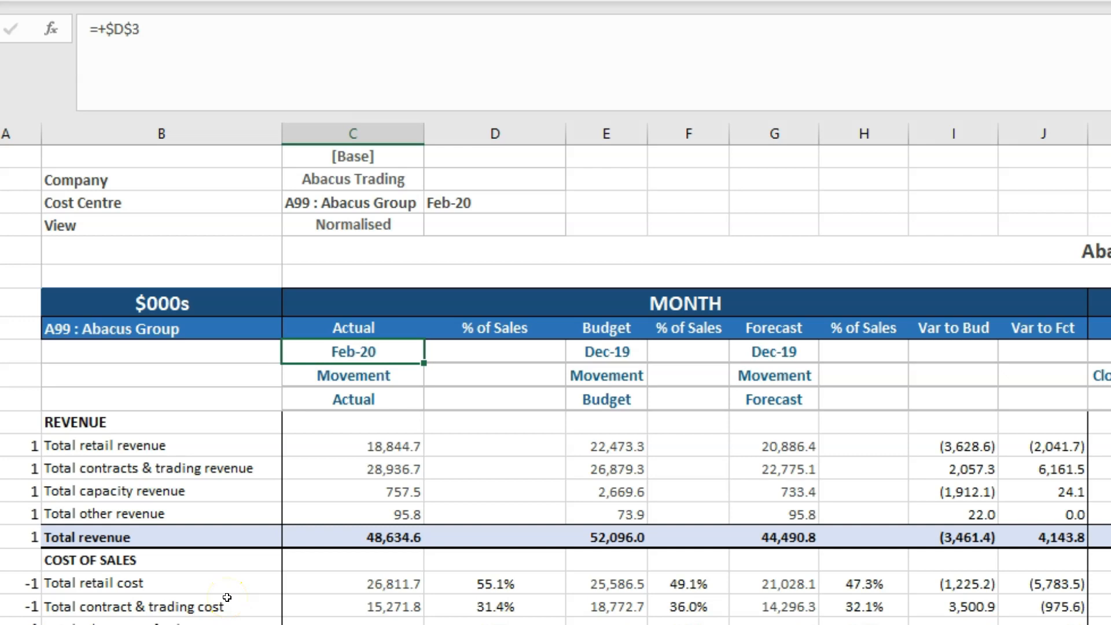
Step: Copy the $D$3 period reference from C9 to the other period headings in row 9, starting with the Budget column E9
{"action": "key", "text": "ctrl+c"}
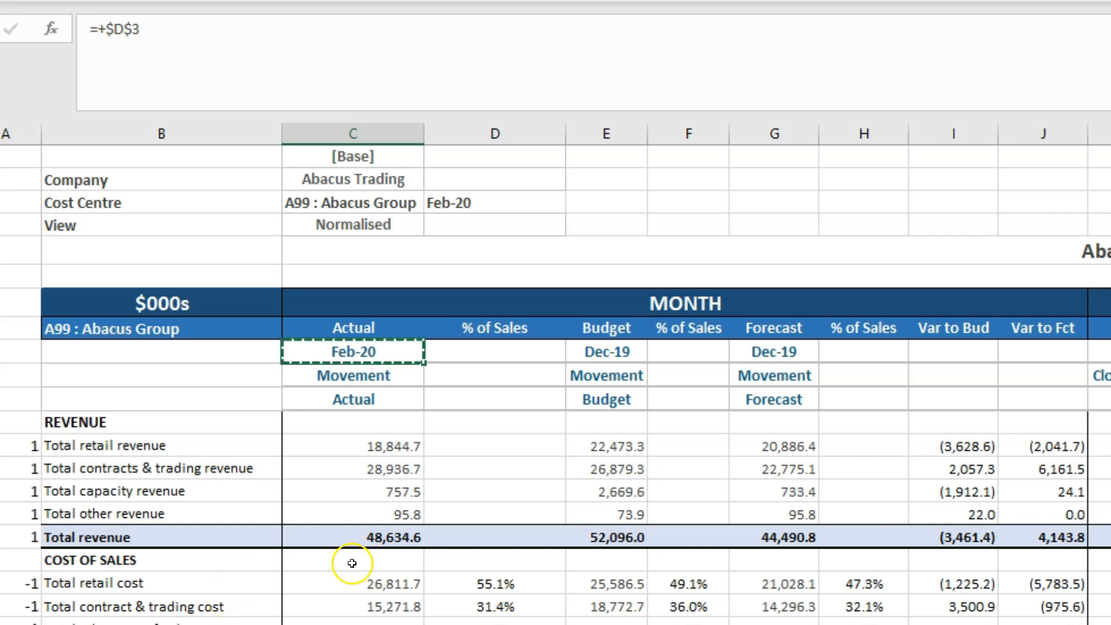
{"action": "left_click", "coordinate": [596, 355]}
{"action": "key", "text": "ctrl+v"}
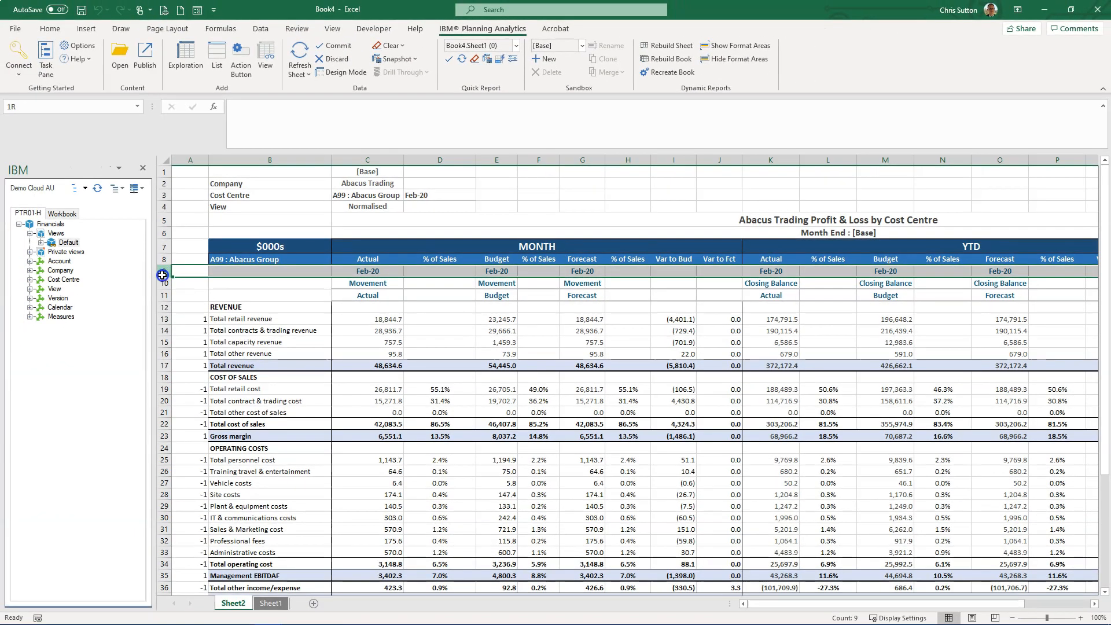
Step: Hide rows 9 to 11, which hold the Quick Report's period, measure and version headings
{"action": "left_click_drag", "start_coordinate": [163, 271], "coordinate": [161, 281]}
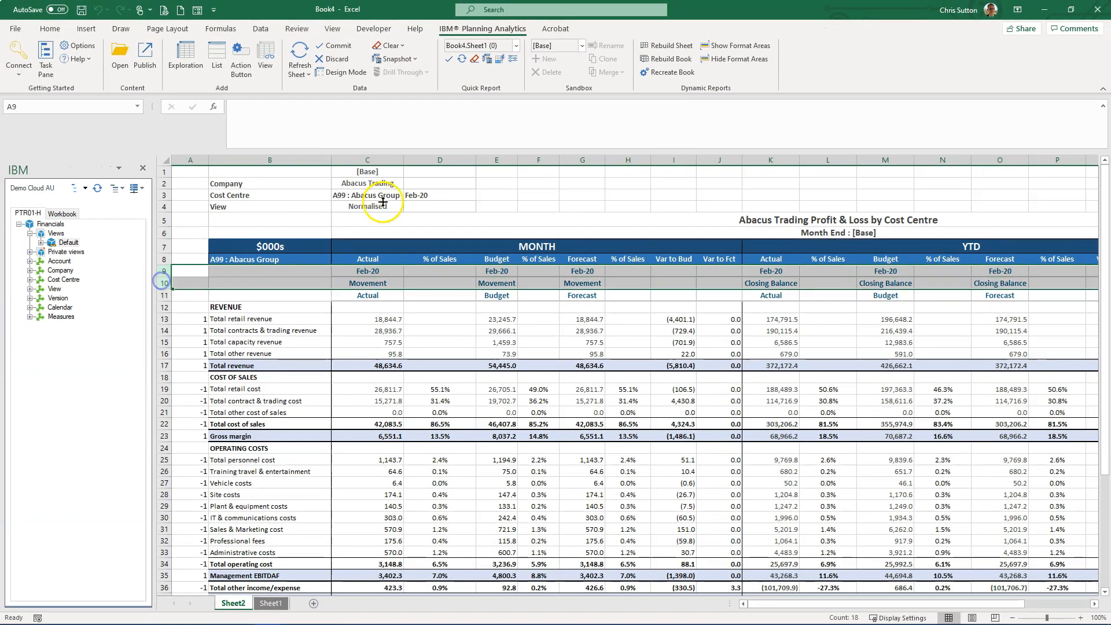
{"action": "left_click", "coordinate": [417, 195]}
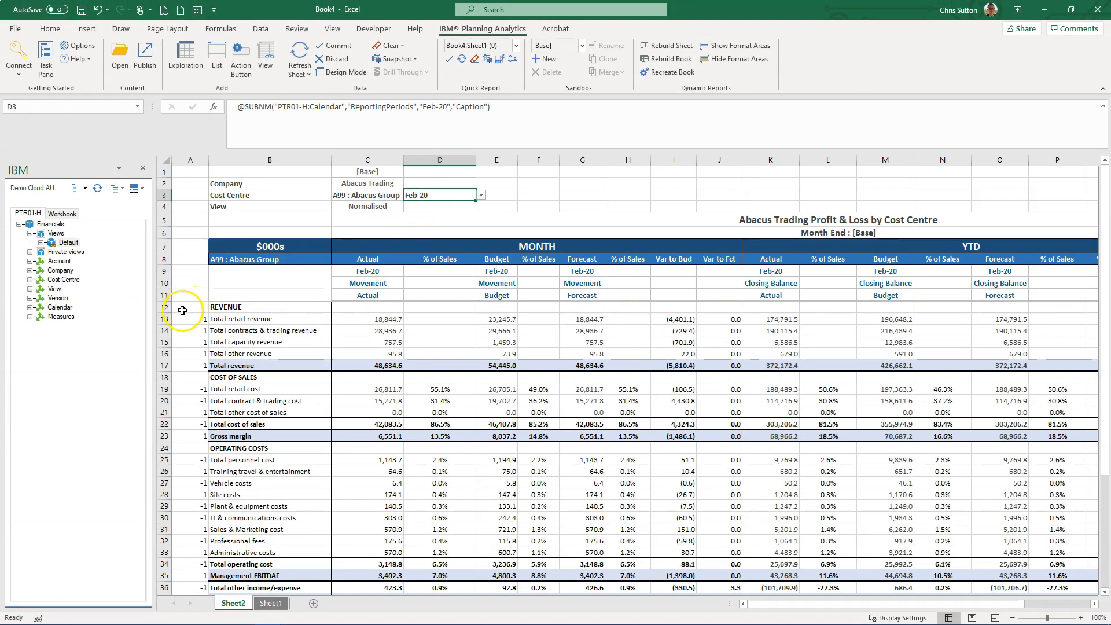
{"action": "left_click_drag", "start_coordinate": [163, 272], "coordinate": [161, 295]}
{"action": "right_click", "coordinate": [162, 295]}
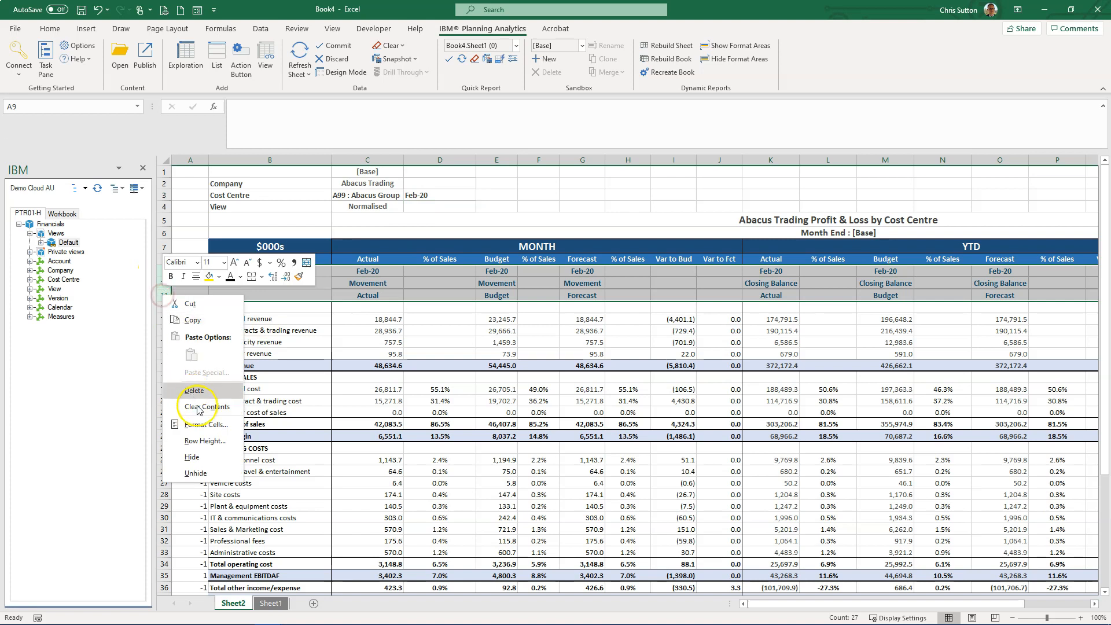
{"action": "left_click", "coordinate": [203, 456]}
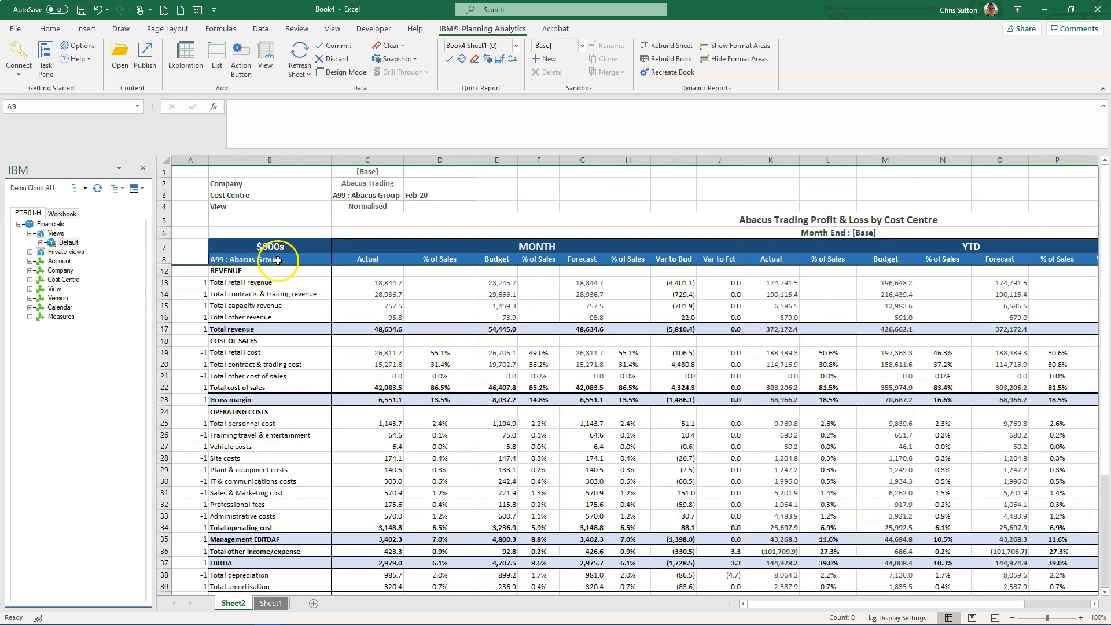
Step: Change the subtitle formula in row 6 to ="Month End : "&$D$3 so it follows the Calendar selector
{"action": "left_click", "coordinate": [271, 220]}
{"action": "key", "text": "Down"}
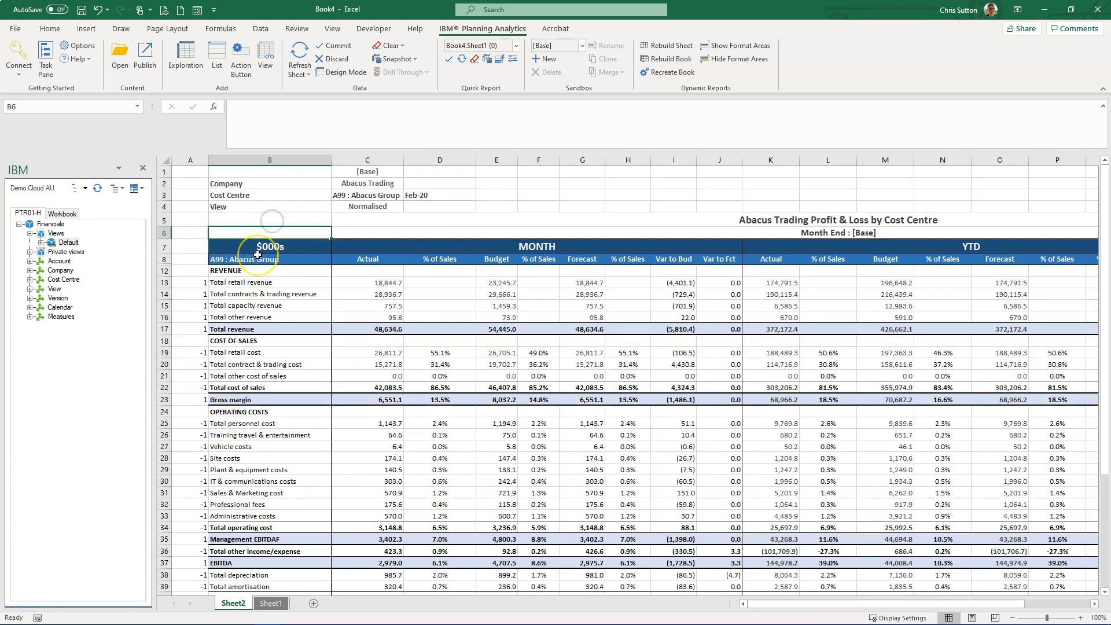
{"action": "key", "text": "Right"}
{"action": "left_click", "coordinate": [315, 115]}
{"action": "key", "text": "BackSpace"}
{"action": "key", "text": "BackSpace"}
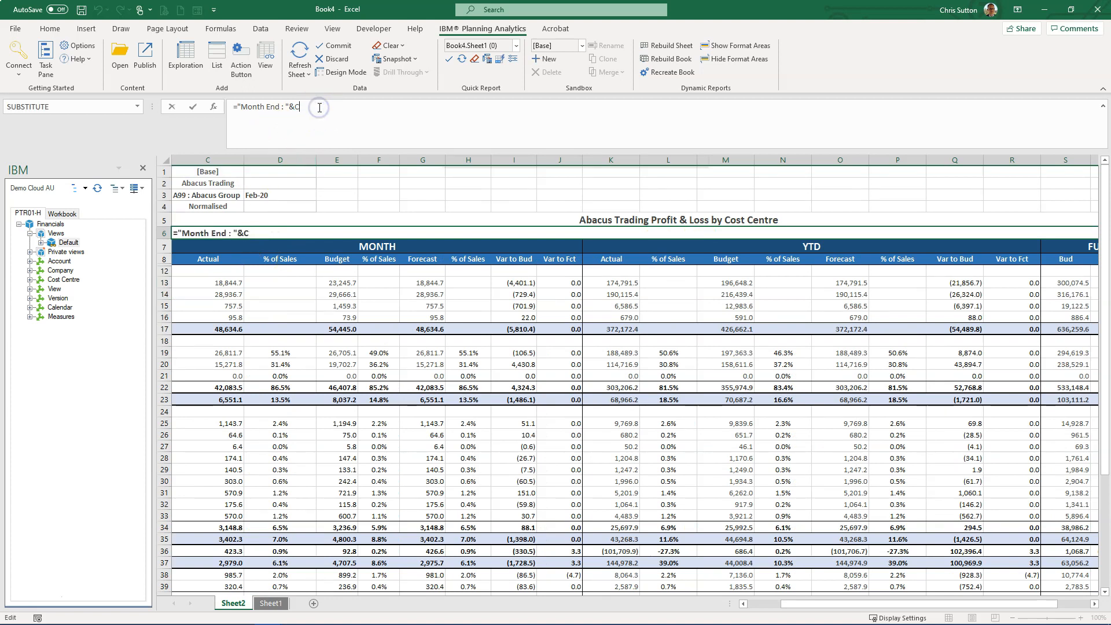
{"action": "left_click", "coordinate": [278, 195]}
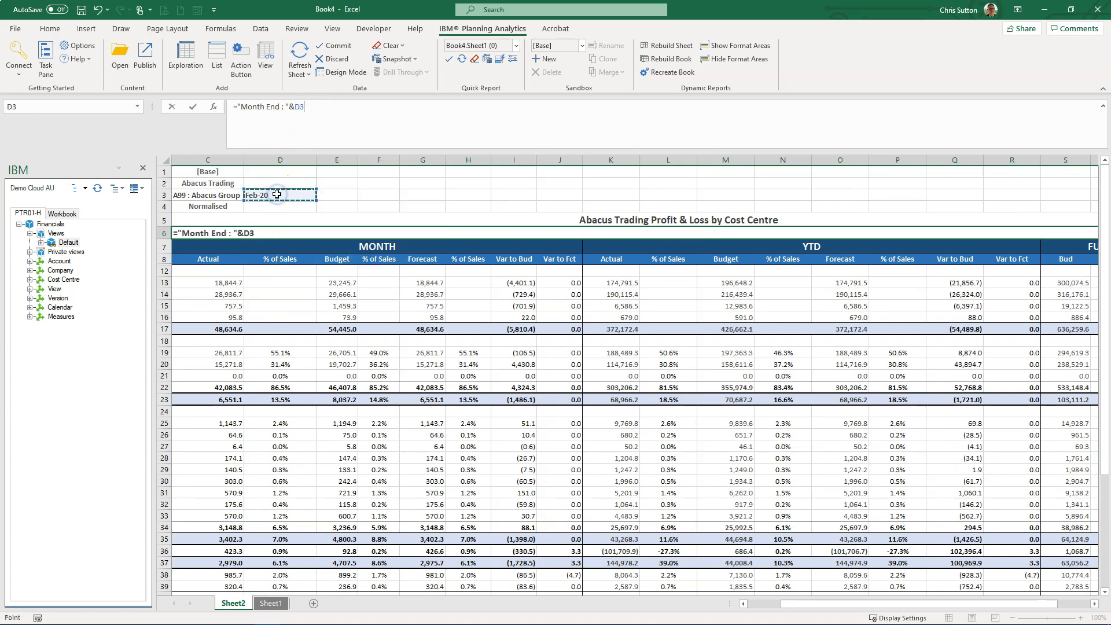
{"action": "key", "text": "Return"}
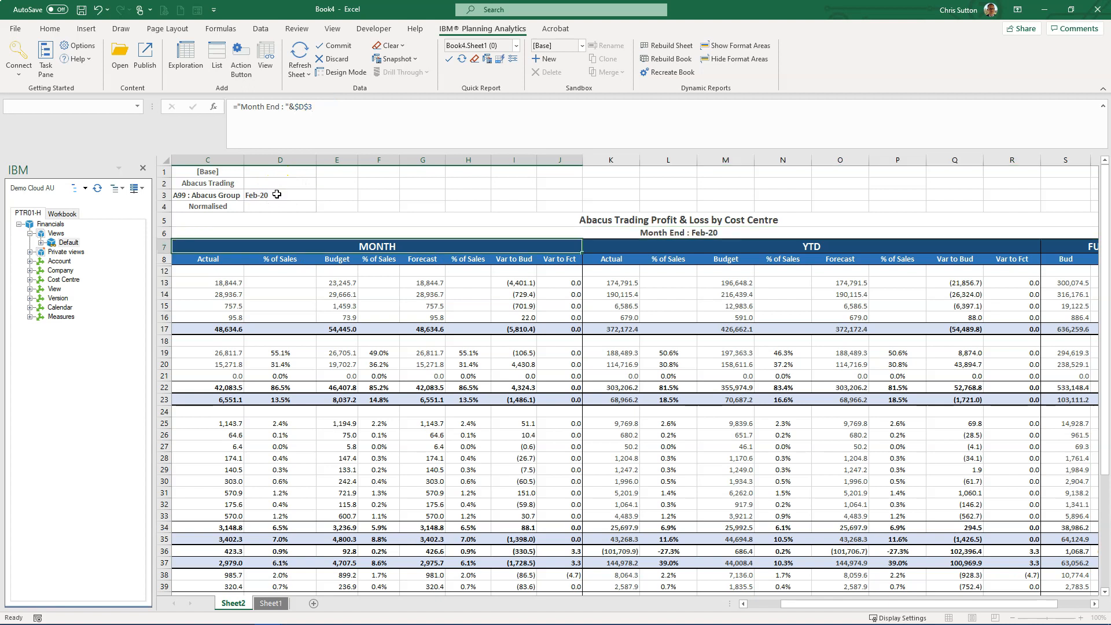
Step: Set the report block B5:U42 as Sheet2's print area and open the print preview
{"action": "key", "text": "Home"}
{"action": "key", "text": "Up"}
{"action": "key", "text": "Up"}
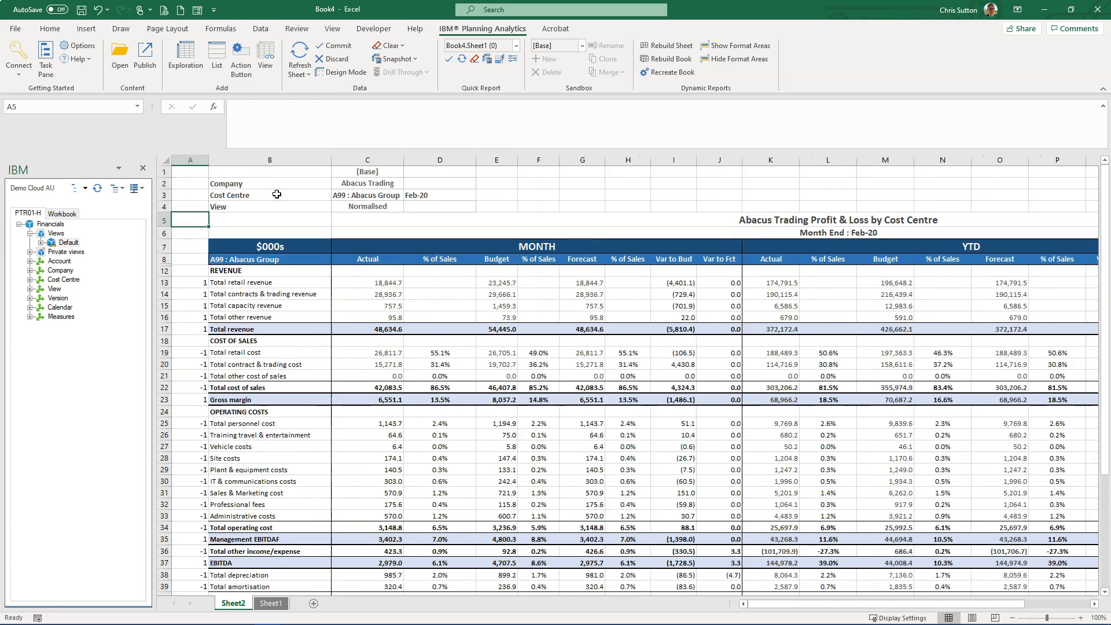
{"action": "key", "text": "Right"}
{"action": "key", "text": "shift+Down"}
{"action": "key", "text": "shift+Right"}
{"action": "key", "text": "shift+Right"}
{"action": "key", "text": "shift+Left"}
{"action": "key", "text": "shift+Page_Down"}
{"action": "key", "text": "shift+Up"}
{"action": "key", "text": "shift+Up"}
{"action": "key", "text": "shift+Up"}
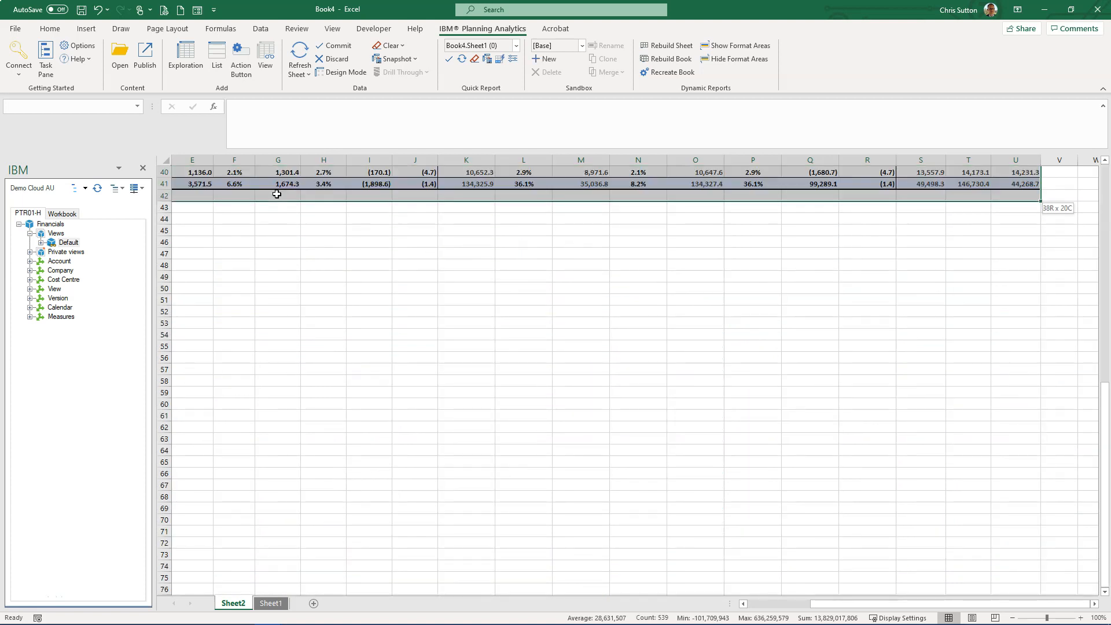
{"action": "left_click", "coordinate": [165, 29]}
{"action": "left_click", "coordinate": [186, 63]}
{"action": "left_click", "coordinate": [209, 92]}
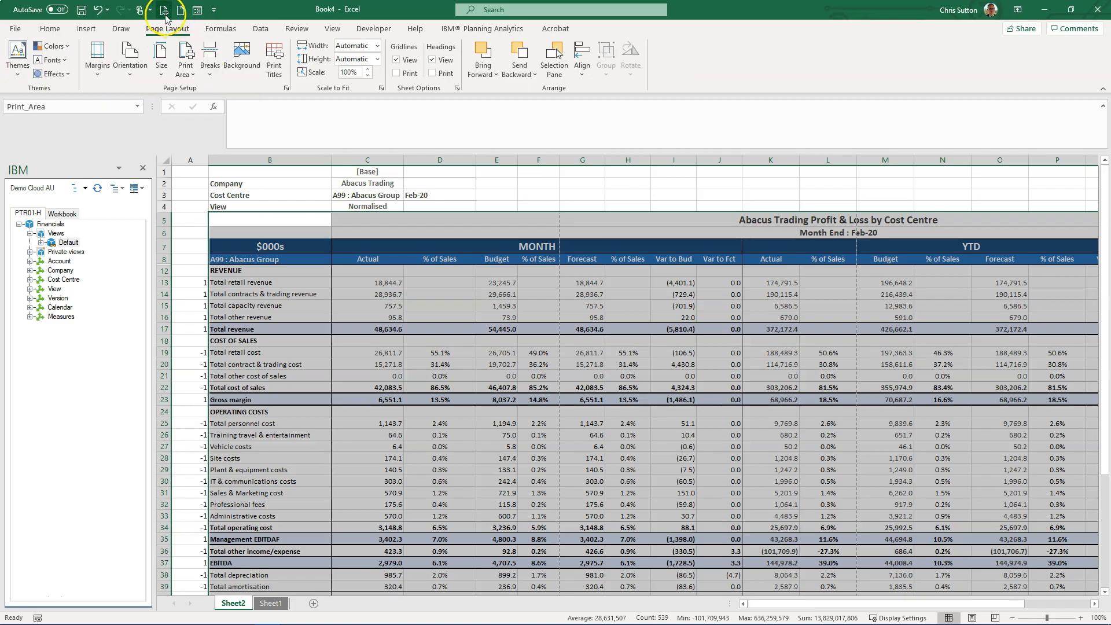
{"action": "left_click", "coordinate": [163, 10]}
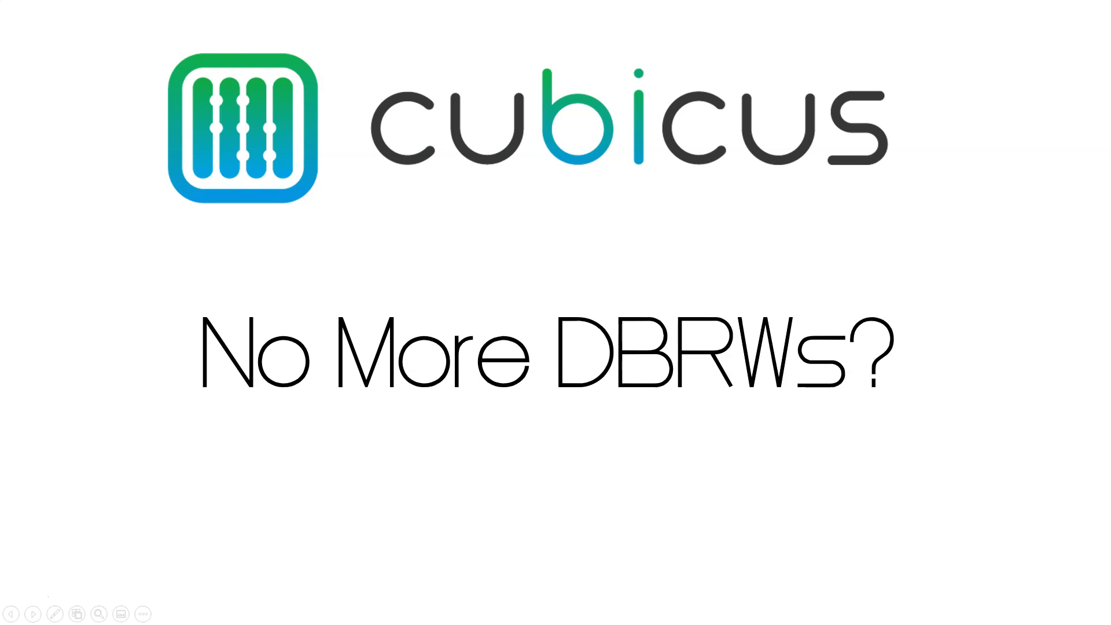
{"action": "key", "text": "Right"}
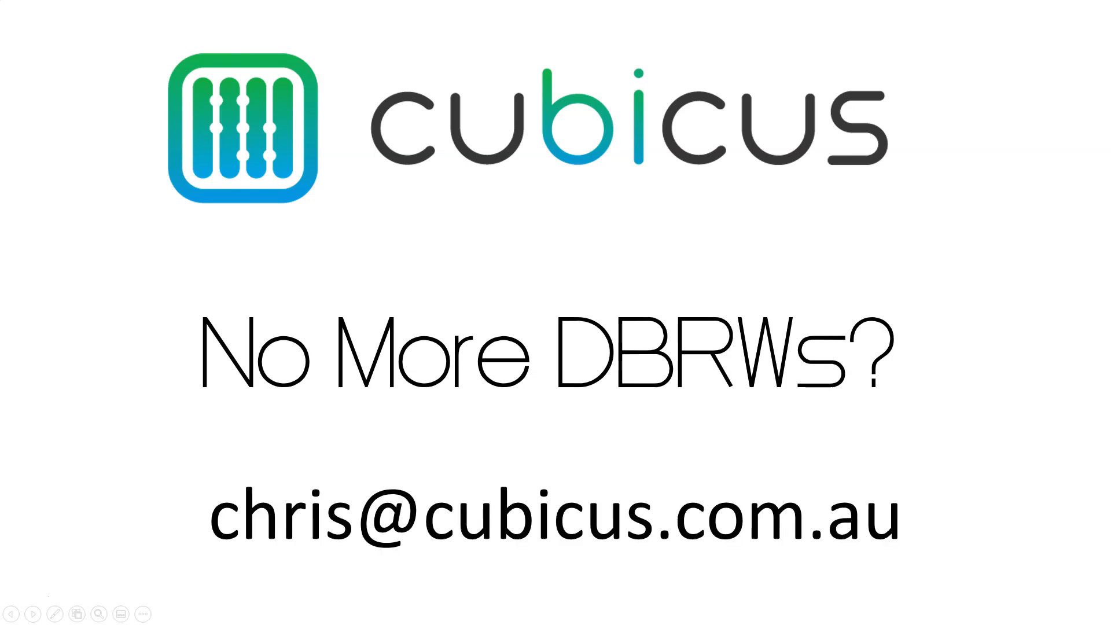